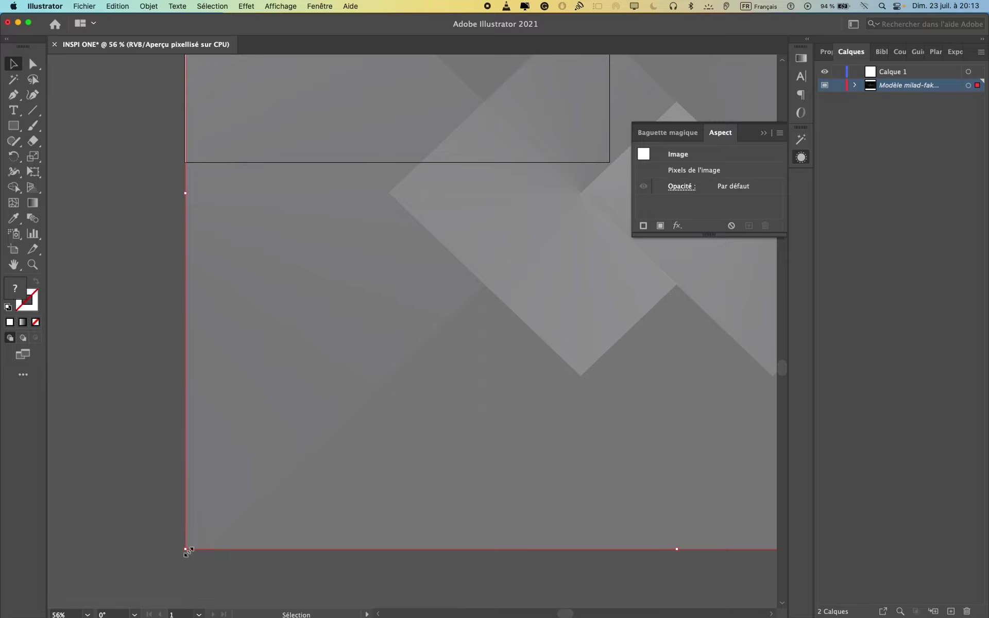
Step: Undo the last change to the template image and scale the image down toward the artboard from its lower-left corner
scroll(255, 265, right, 2)
scroll(254, 264, up, 4)
key(super+z)
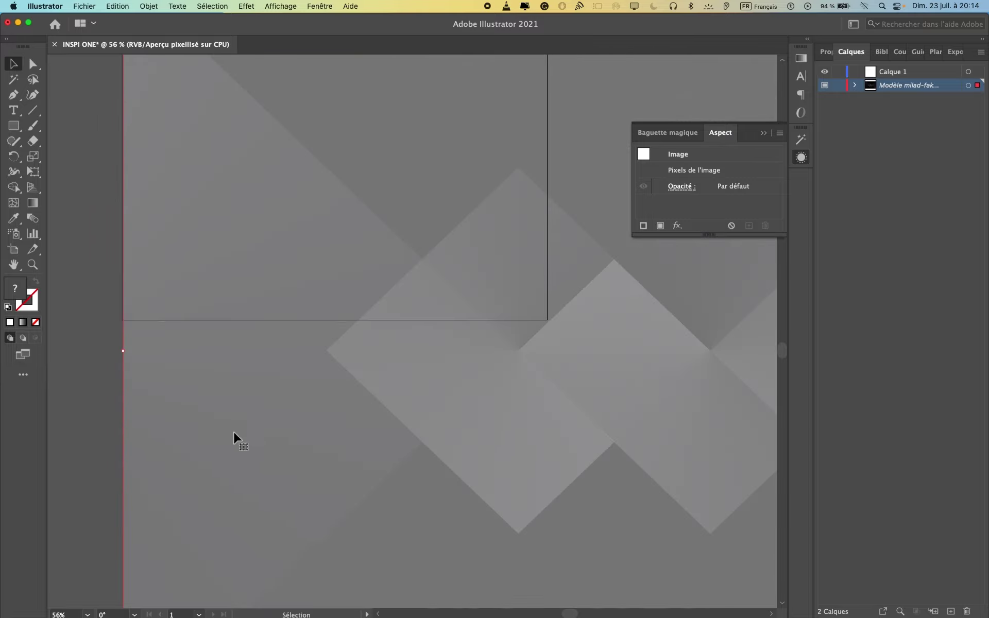
scroll(231, 431, down, 6)
scroll(230, 431, left, 1)
drag(155, 515, 442, 322)
Step: Scale and position the template image so it slightly overlaps the artboard on every side, and lock the template layer
scroll(447, 333, up, 4)
scroll(447, 334, right, 1)
drag(548, 401, 264, 225)
scroll(480, 481, up, 5)
drag(413, 346, 421, 332)
drag(532, 446, 545, 453)
click(558, 479)
scroll(558, 479, up, 2)
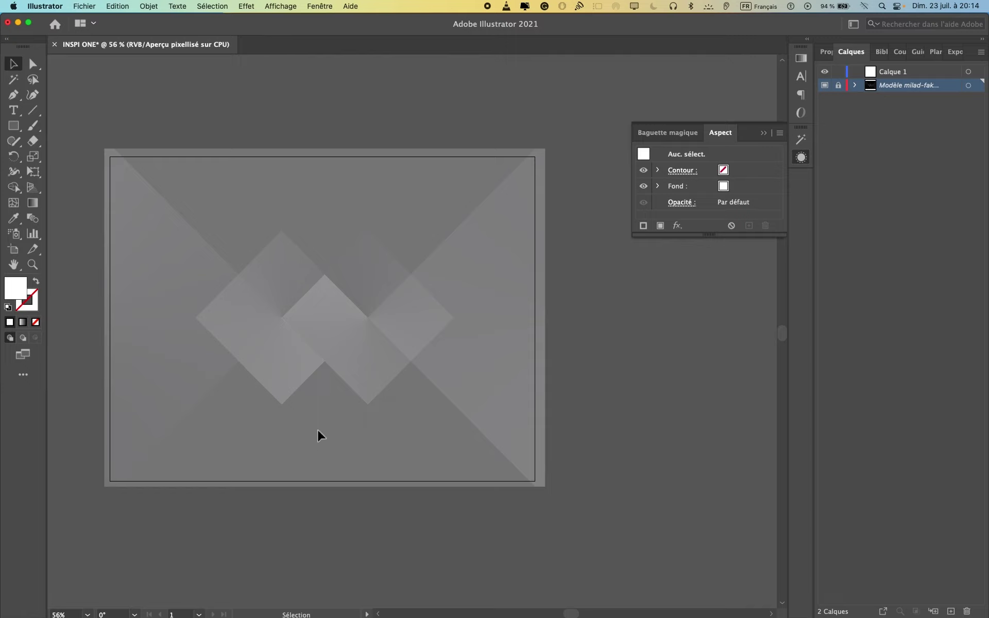
Step: Draw a falling diagonal line on Calque 1 along the template's edges and give it a 1 pt black stroke
key(backslash)
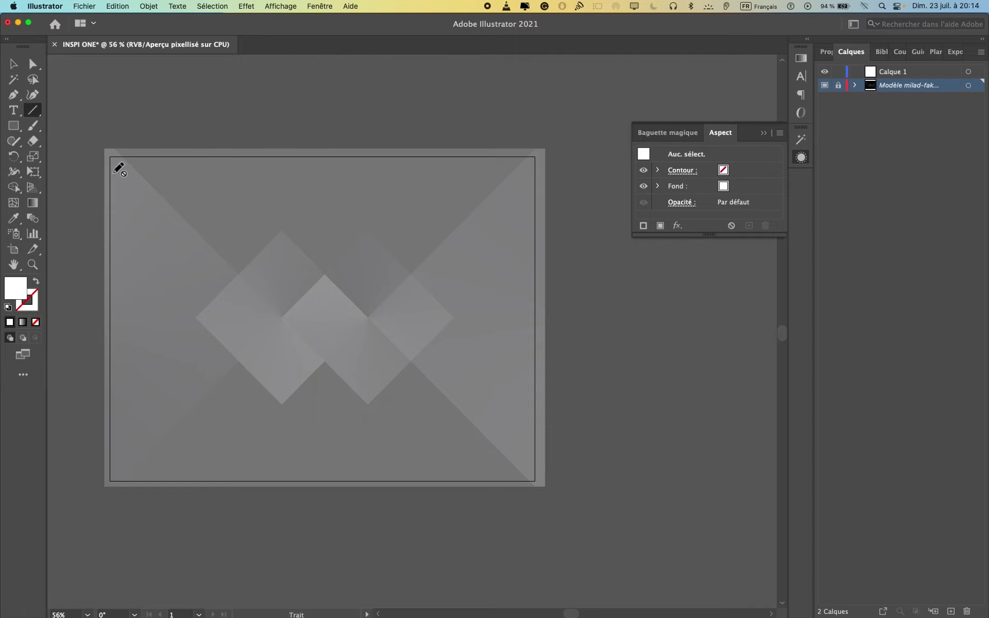
click(913, 77)
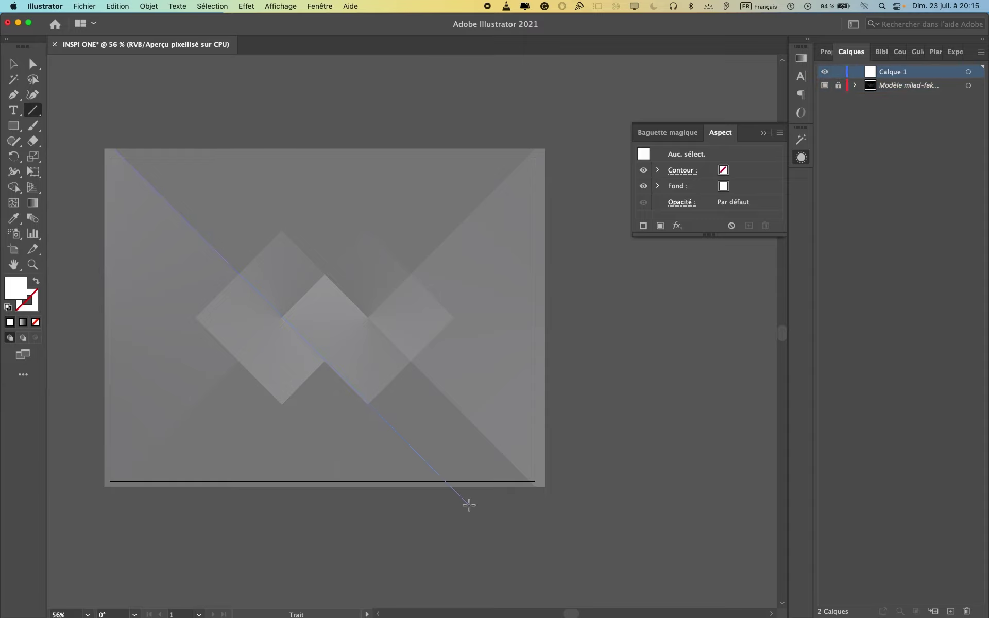
drag(468, 505, 468, 505)
key(v)
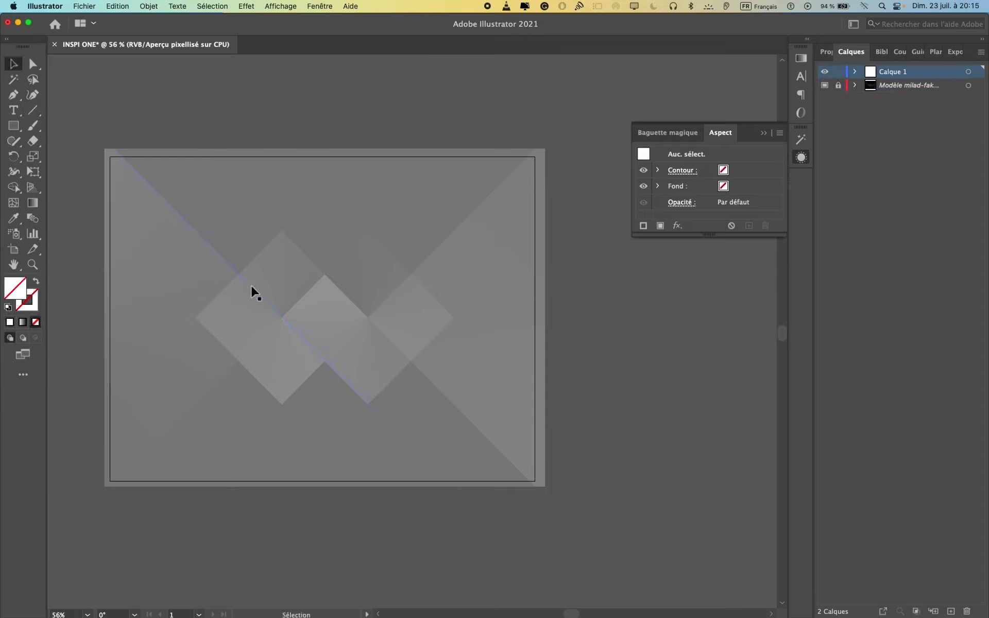
click(825, 52)
click(895, 208)
Step: Duplicate the diagonal line to get four parallel lines along the falling edges of the template's squares
click(288, 343)
click(303, 341)
alt+drag(303, 339, 425, 290)
alt+drag(426, 288, 245, 365)
scroll(509, 349, up, 2)
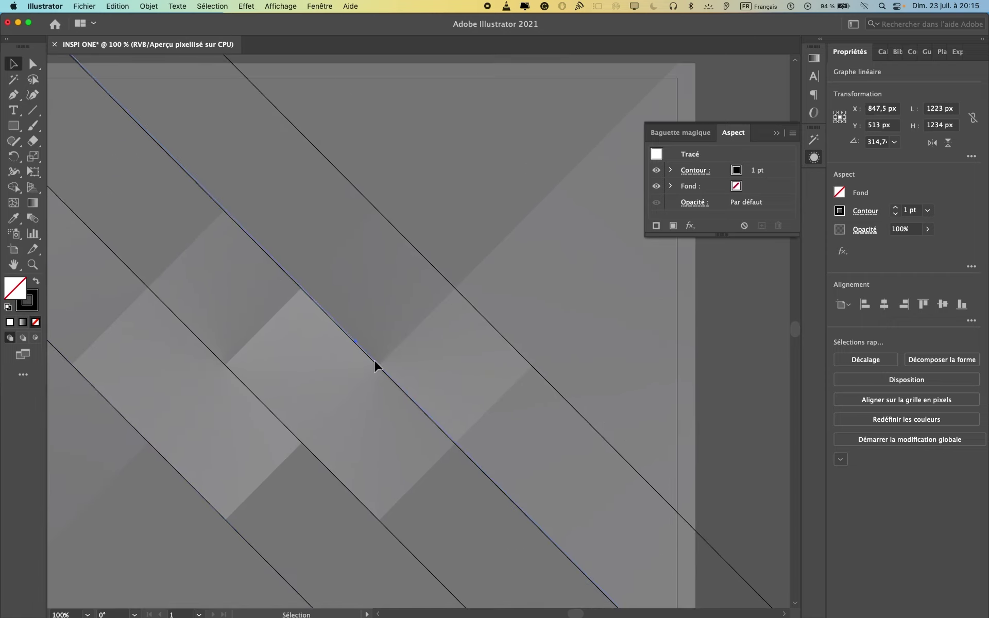
Step: Nudge the upper-right diagonal line onto the template's square corners, to X 1051.5 px and Y 415 px
click(495, 303)
click(477, 310)
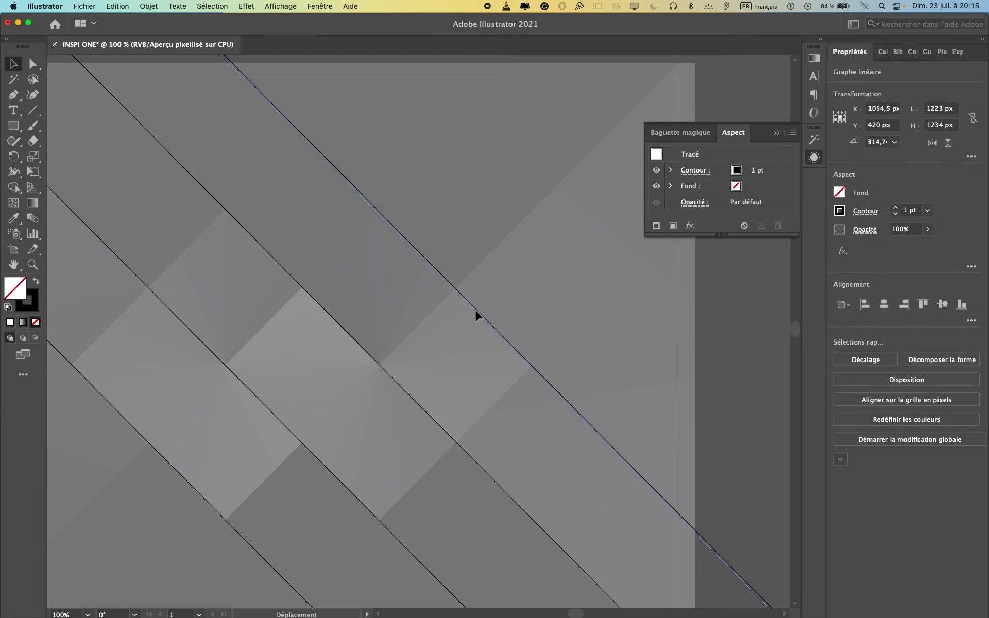
click(526, 433)
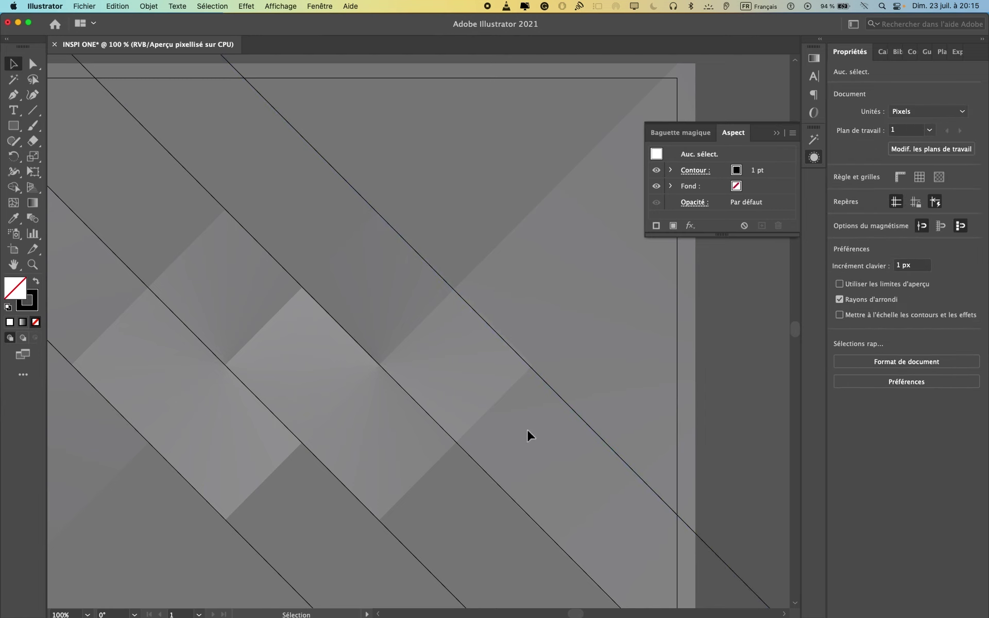
click(523, 358)
key(Up)
key(Up)
key(Up)
key(Up)
key(Up)
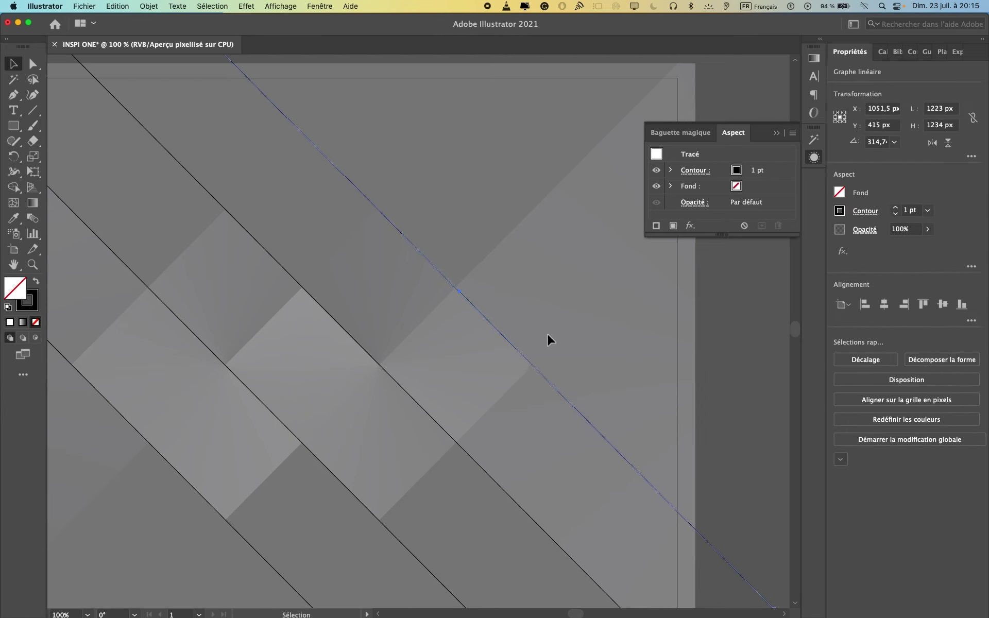
click(571, 447)
Step: Duplicate the lower-left diagonal line and place the copy across the middle squares
scroll(439, 487, left, 3)
scroll(412, 483, down, 2)
scroll(400, 477, up, 2)
scroll(401, 477, right, 1)
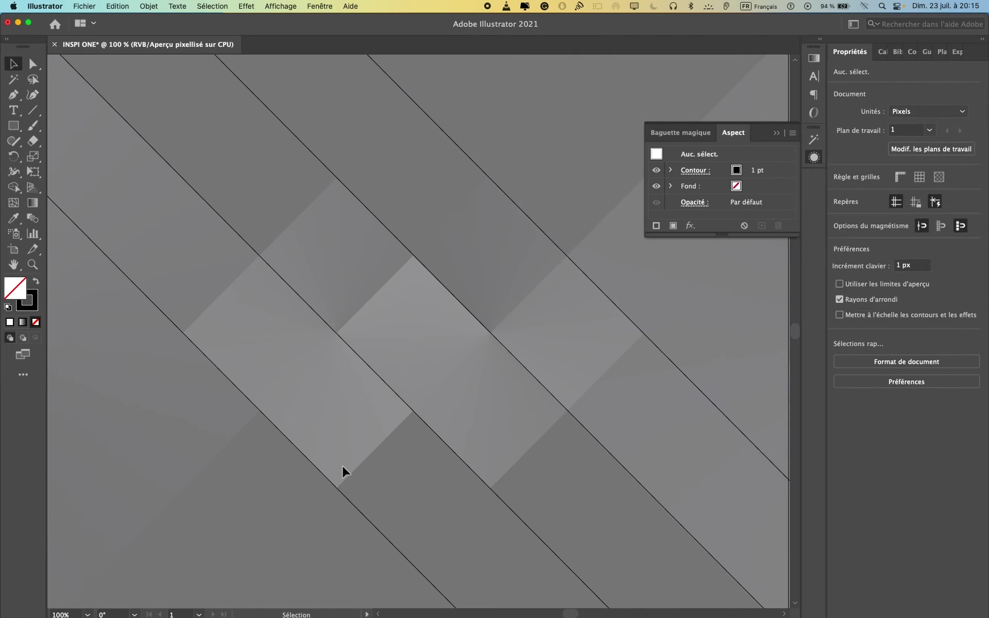
scroll(342, 466, down, 3)
scroll(342, 467, up, 2)
click(348, 465)
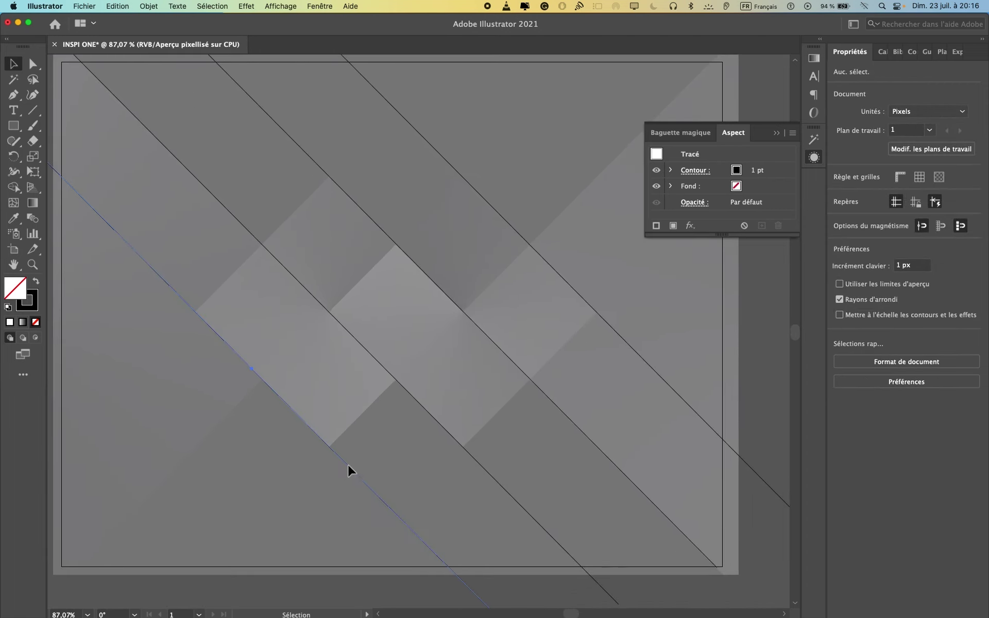
drag(349, 466, 378, 366)
Step: Try rotation angles of 180°, 210°, 240° and 230° on the duplicated line, and cancel the Rotate dialog
key(r)
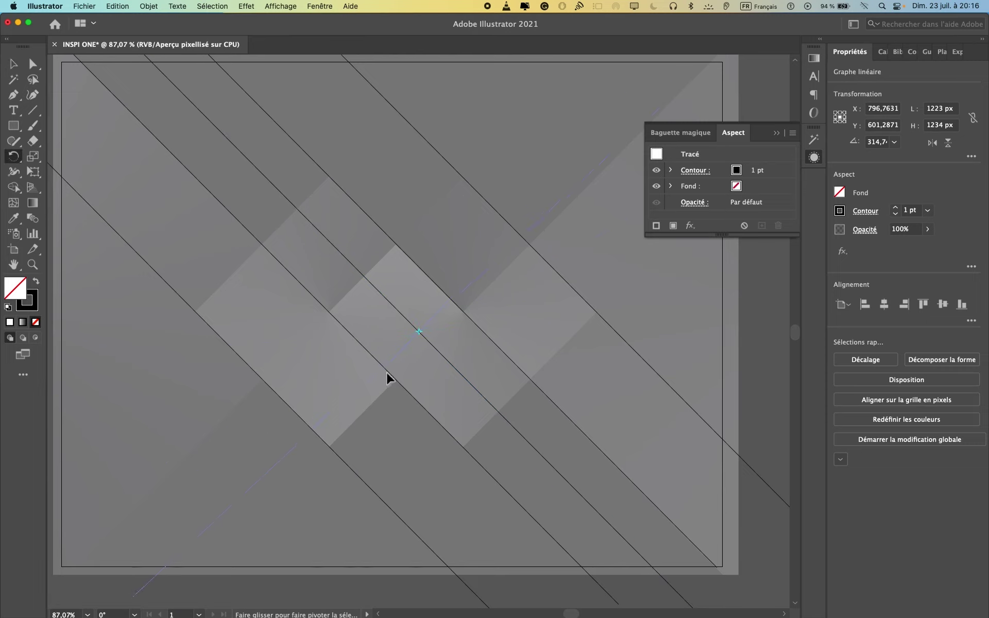
click(894, 142)
click(909, 154)
click(894, 142)
click(910, 240)
click(894, 142)
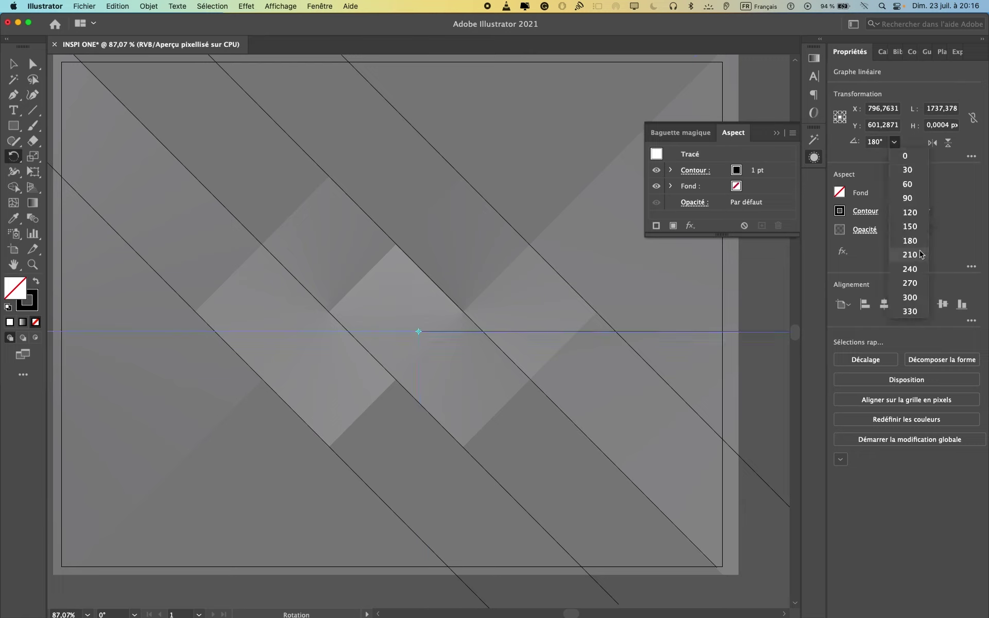
click(909, 255)
click(894, 141)
click(909, 269)
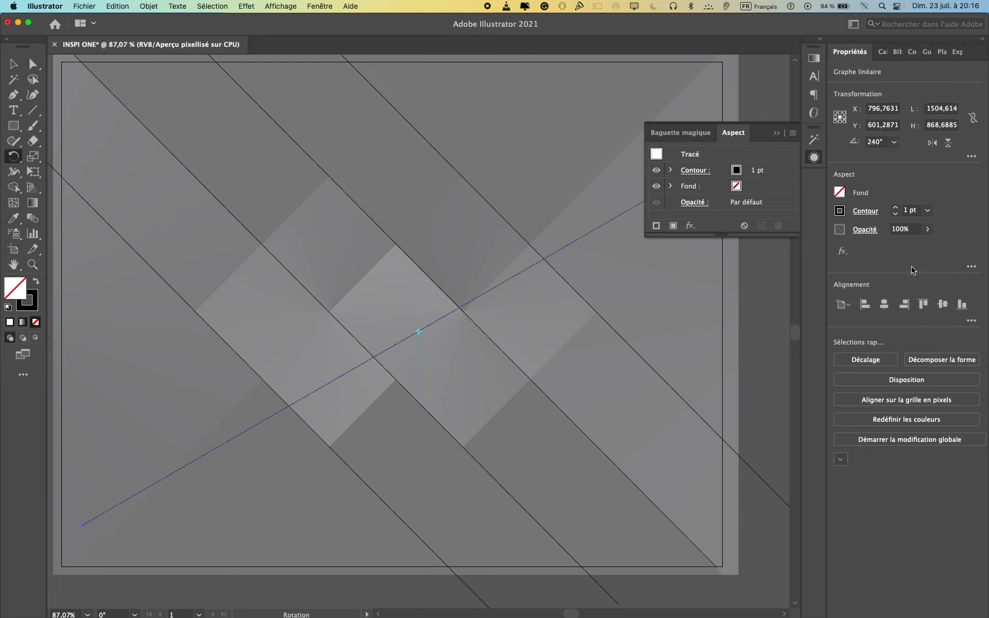
text(3)
key(Return)
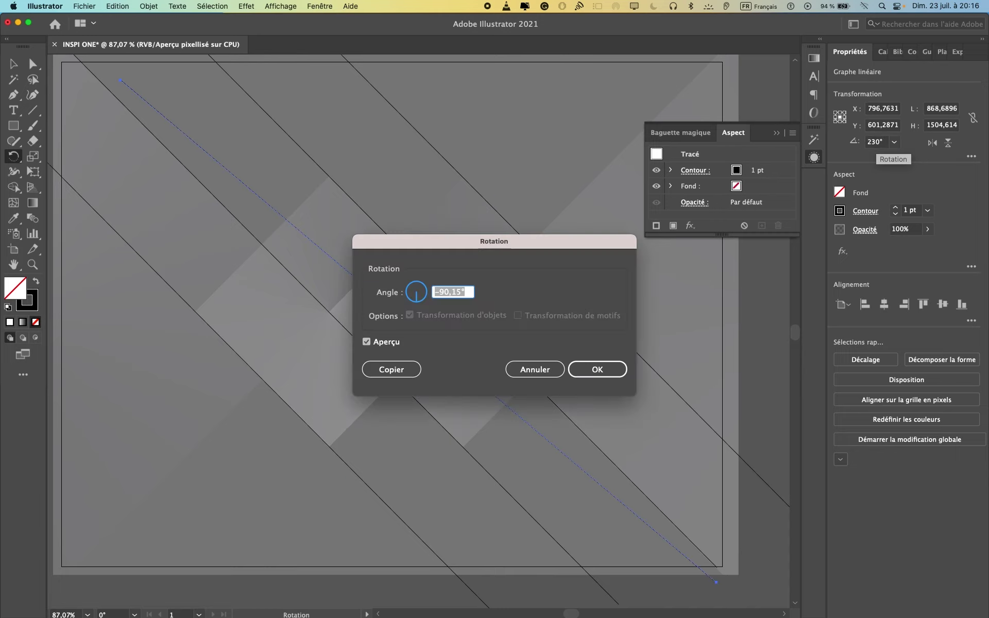
click(540, 369)
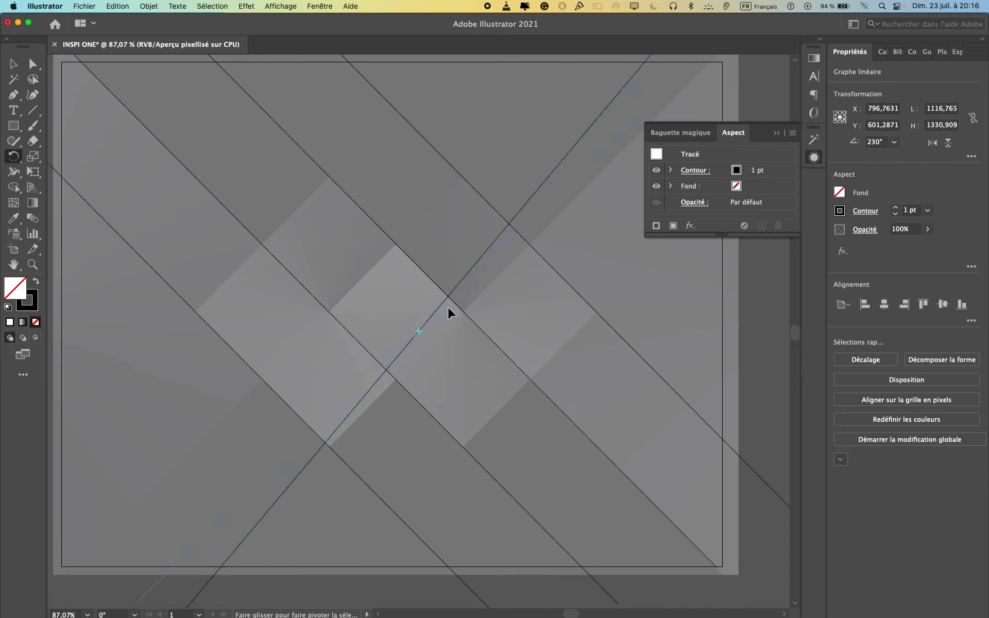
Step: Rotate the duplicated line to about 225.9° and move it onto the rising edge through the template's central squares
drag(447, 307, 477, 292)
key(v)
key(r)
Step: Adjust both end anchor points of the rising line so it follows the template diagonal exactly
scroll(476, 292, right, 5)
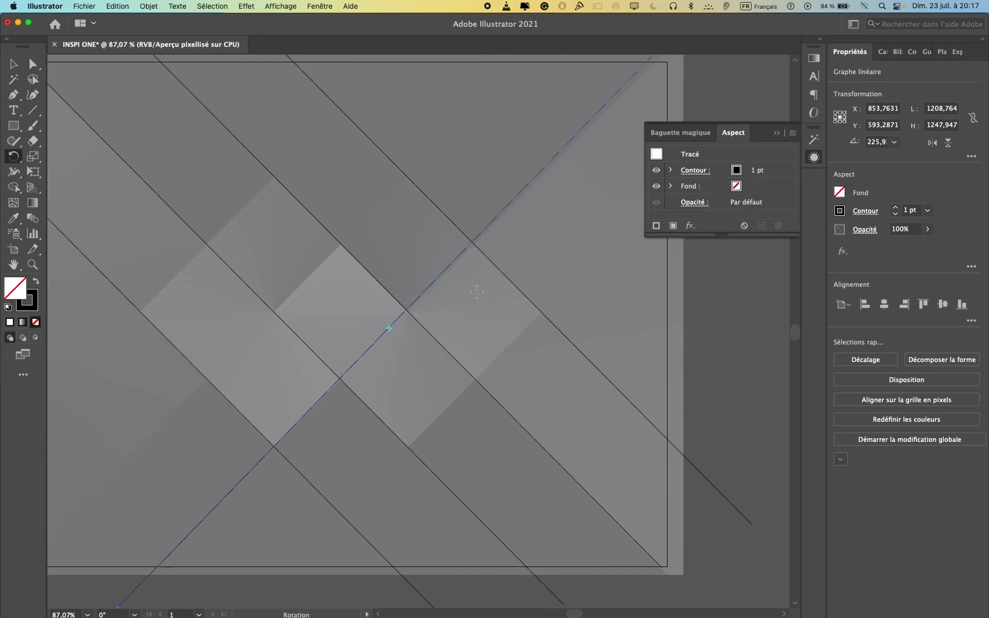
scroll(477, 292, up, 7)
scroll(477, 292, right, 3)
key(a)
click(609, 216)
drag(593, 220, 602, 218)
scroll(567, 270, down, 7)
scroll(567, 271, left, 4)
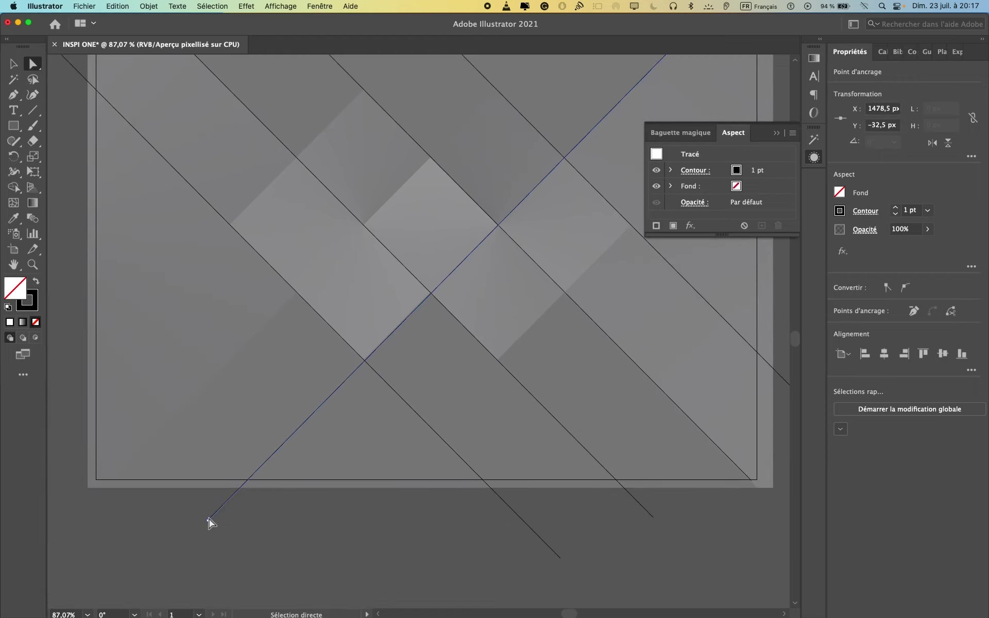
drag(208, 519, 207, 518)
click(331, 567)
scroll(331, 567, up, 2)
scroll(317, 465, down, 4)
scroll(317, 465, up, 2)
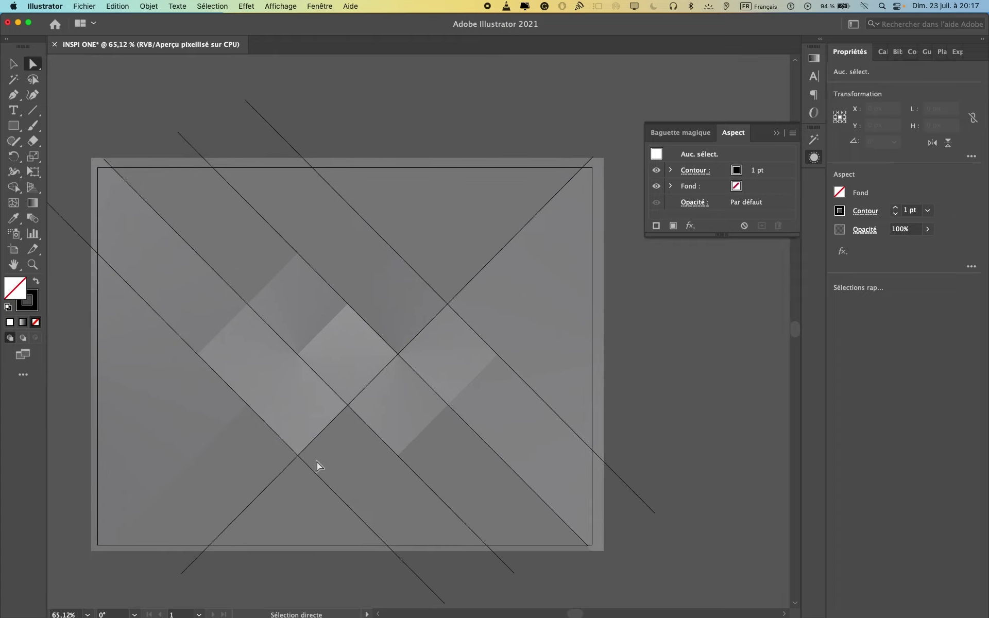
Step: Duplicate the rising line three times along the other parallel edges of the template's squares
scroll(316, 462, left, 5)
key(v)
click(431, 358)
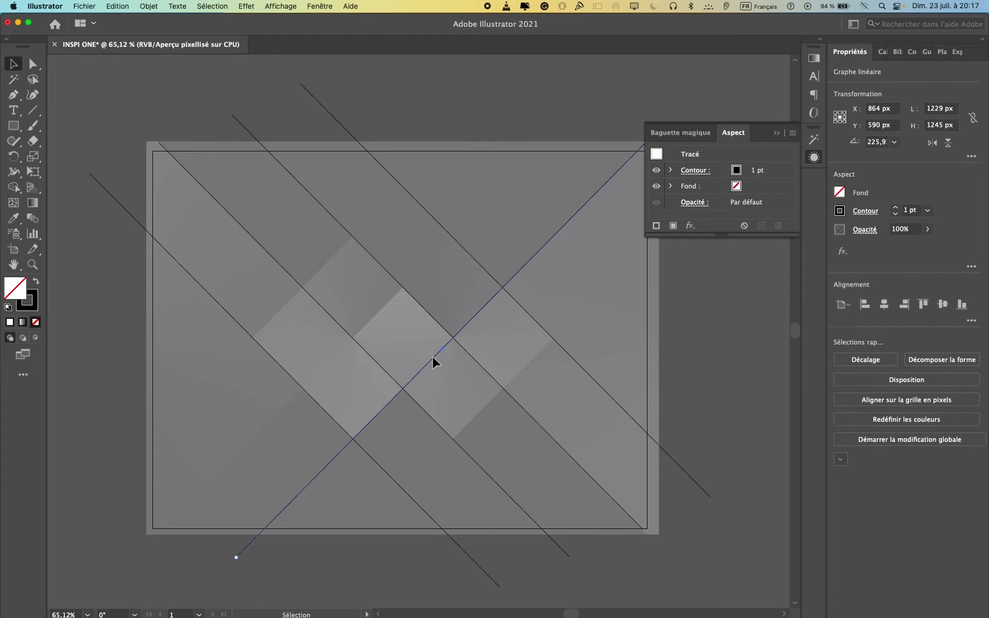
drag(431, 358, 317, 273)
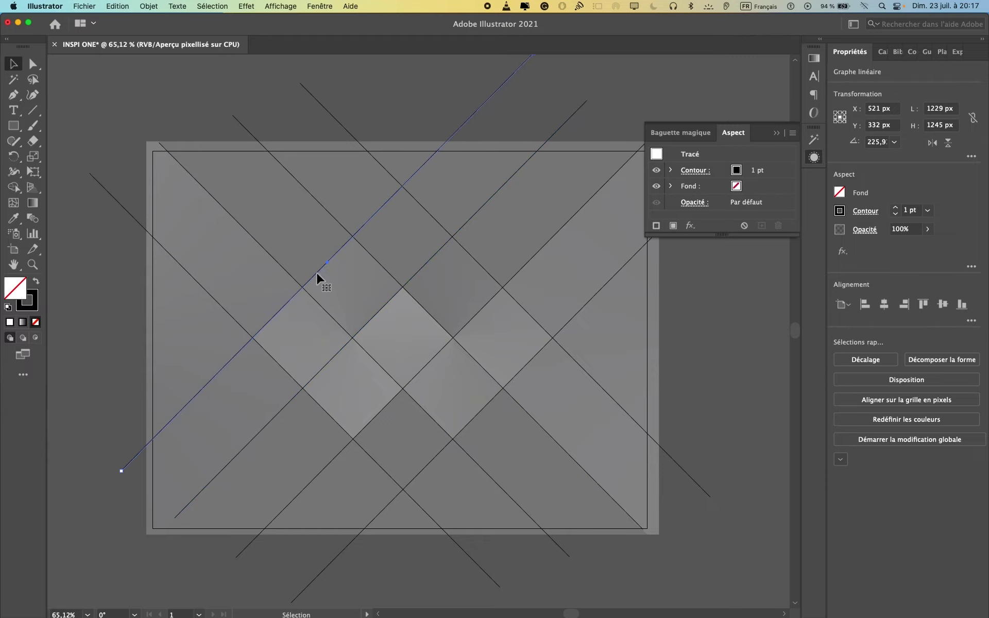
click(725, 521)
scroll(715, 503, right, 3)
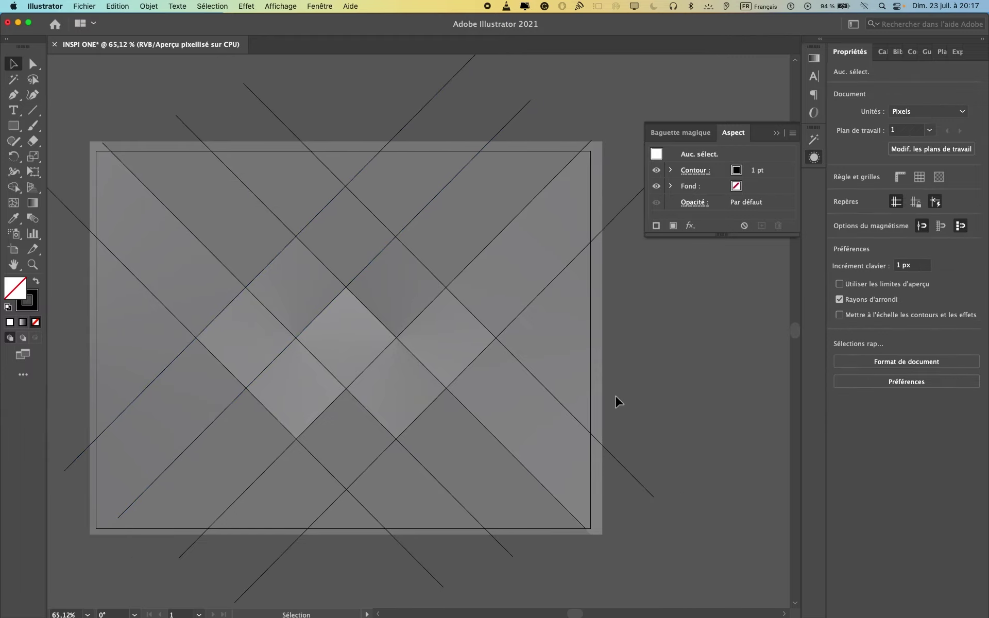
Step: Place the dark geometric image from the Inspi folder as a small reference in the space beside the artboard
key(super+shift+p)
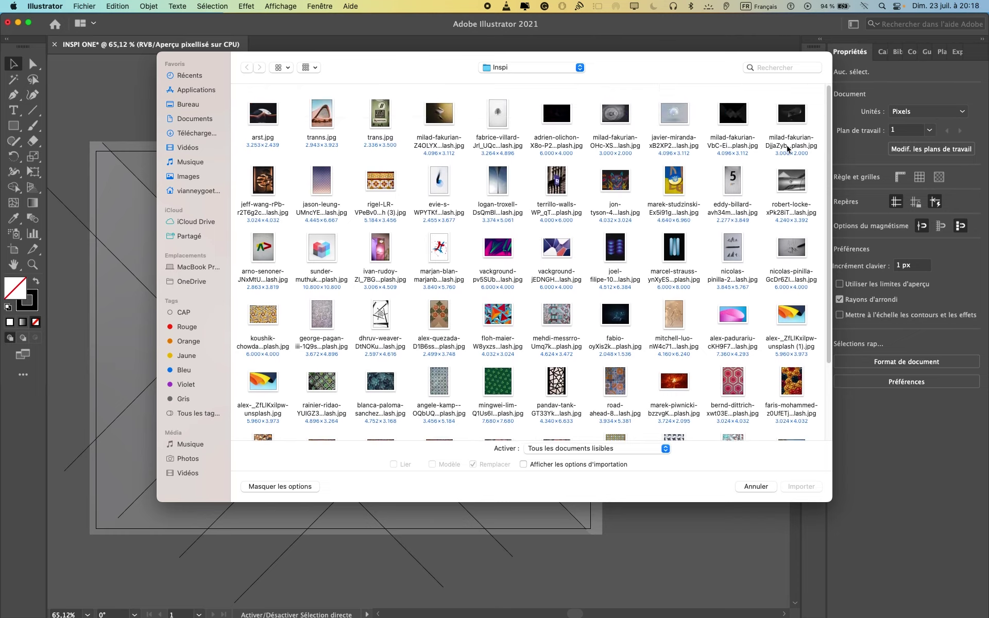
double_click(731, 114)
drag(651, 322, 758, 402)
scroll(697, 365, right, 8)
drag(397, 359, 684, 380)
scroll(379, 373, left, 5)
drag(88, 97, 665, 540)
click(754, 466)
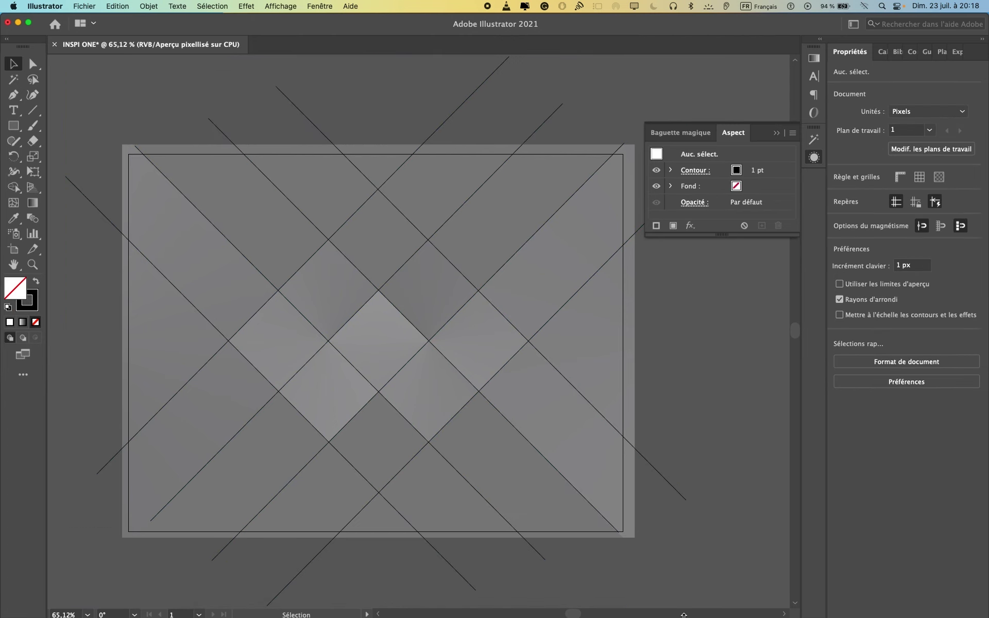
mouse_move(599, 616)
click(691, 601)
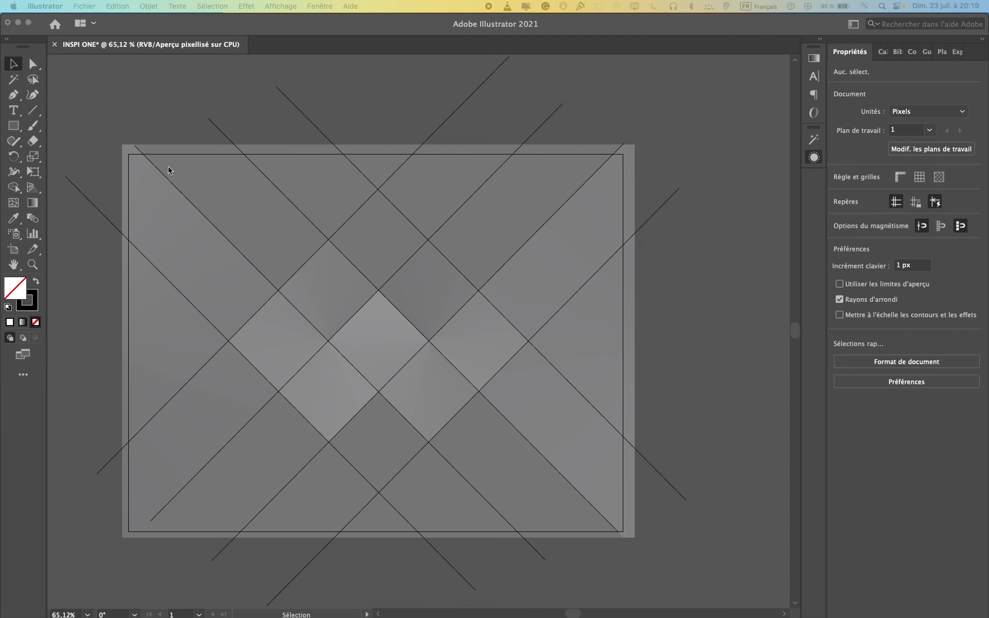
click(178, 182)
Step: Select all the crossing lines and build the inner diamond cells with the Shape Builder tool
drag(133, 119, 133, 120)
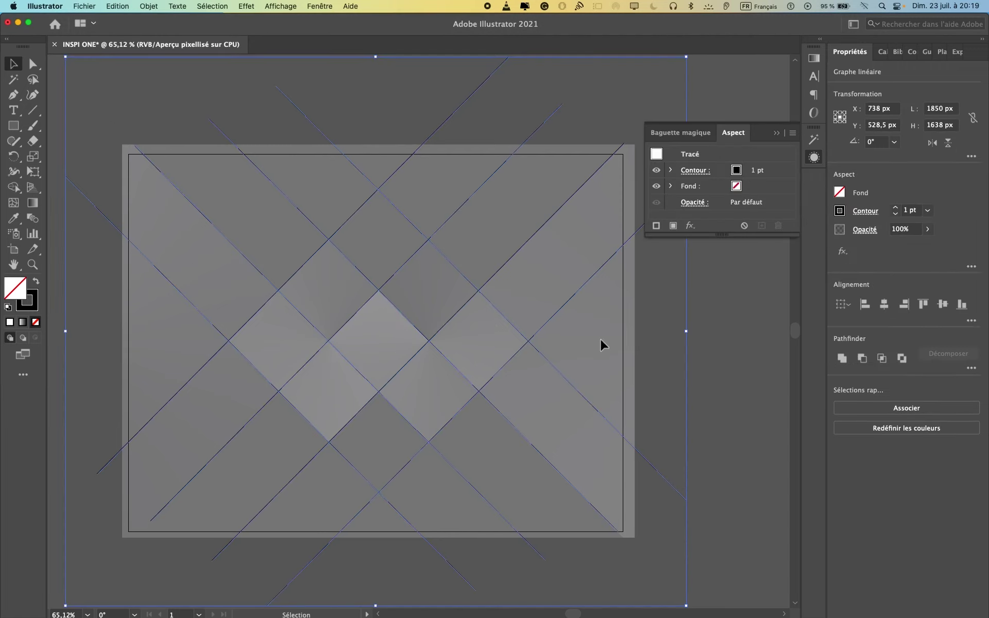
click(13, 187)
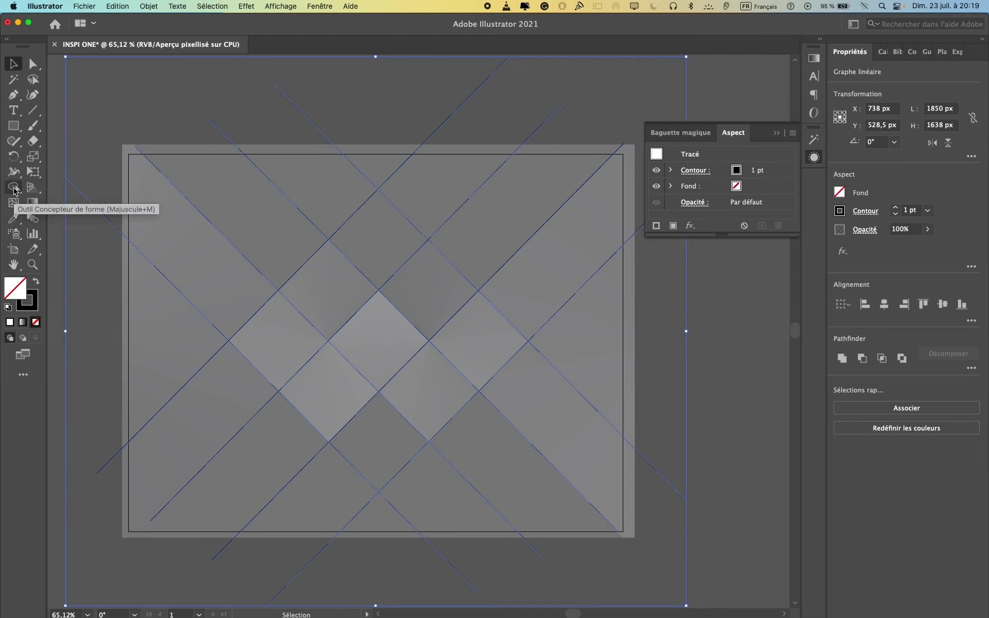
click(271, 335)
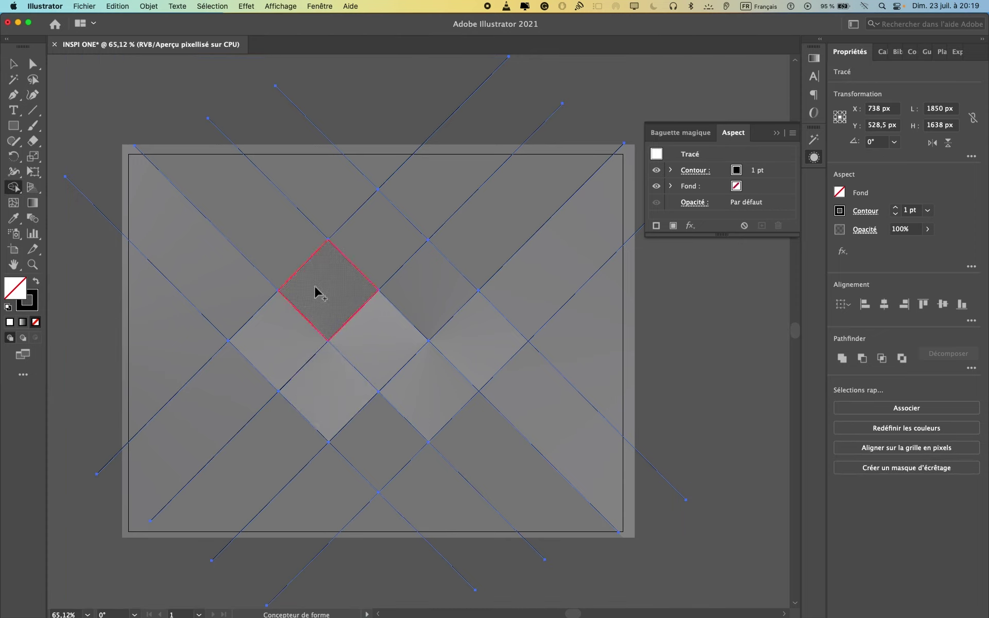
click(486, 344)
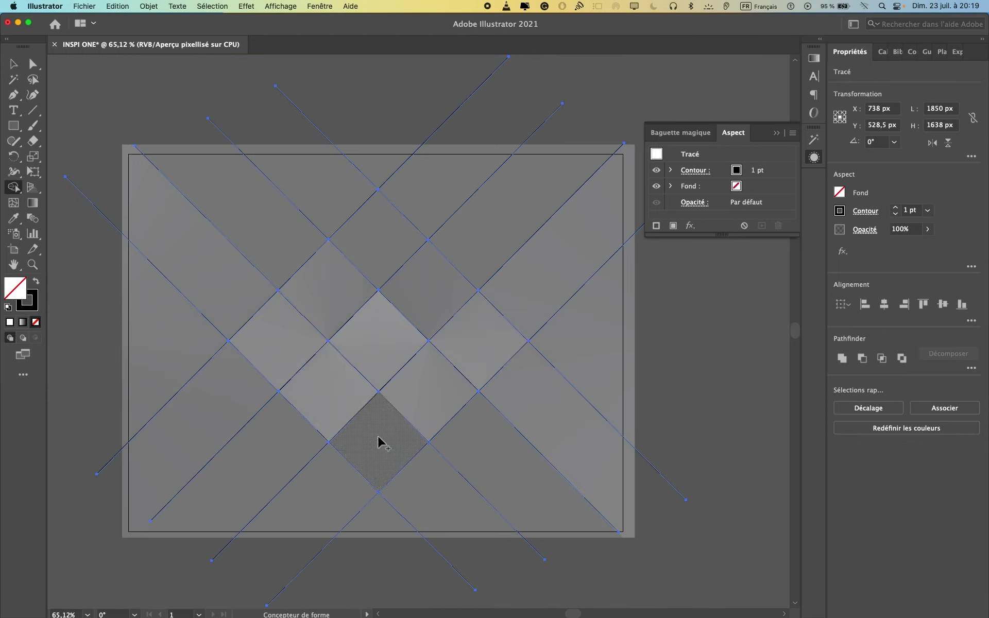
Step: Remove the line ends outside the three-by-three diamond grid with the Shape Builder tool, and deselect the grid
scroll(371, 342, right, 5)
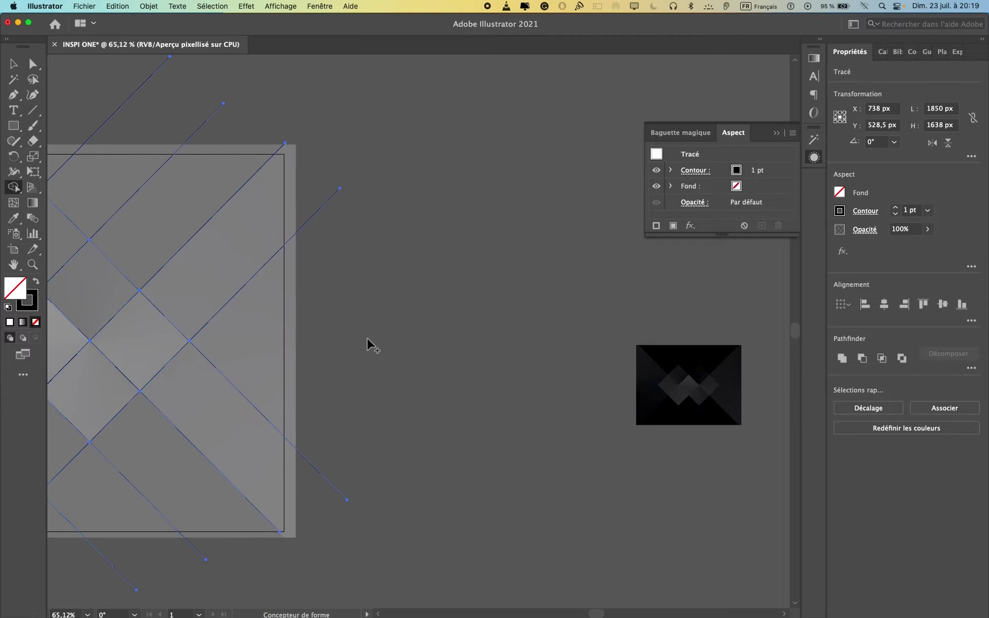
scroll(366, 340, left, 3)
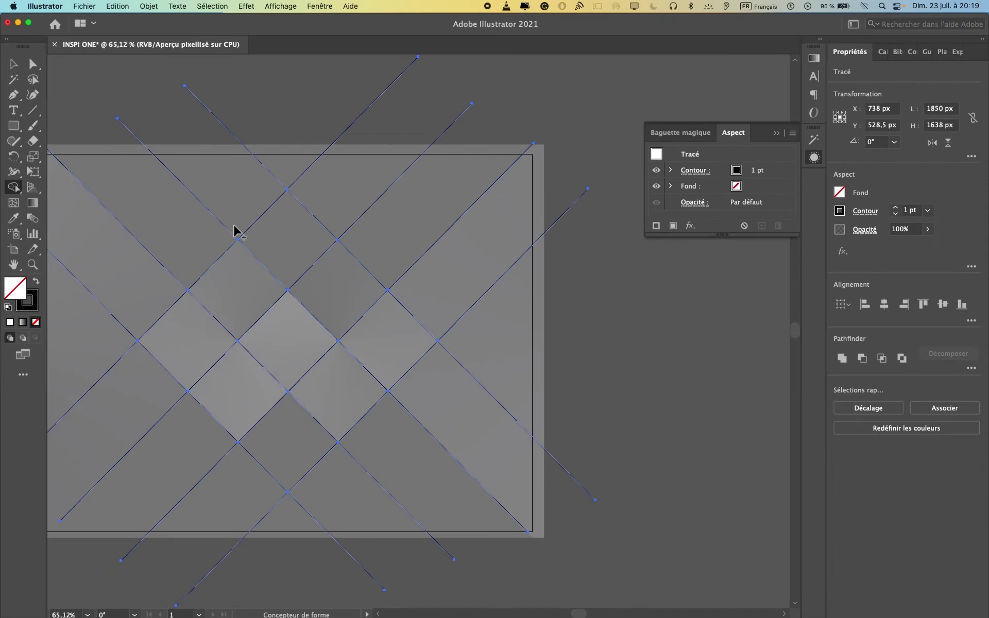
mouse_move(283, 136)
mouse_down()
mouse_move(179, 315)
mouse_move(356, 604)
mouse_move(605, 342)
mouse_up()
drag(372, 87, 551, 220)
key(v)
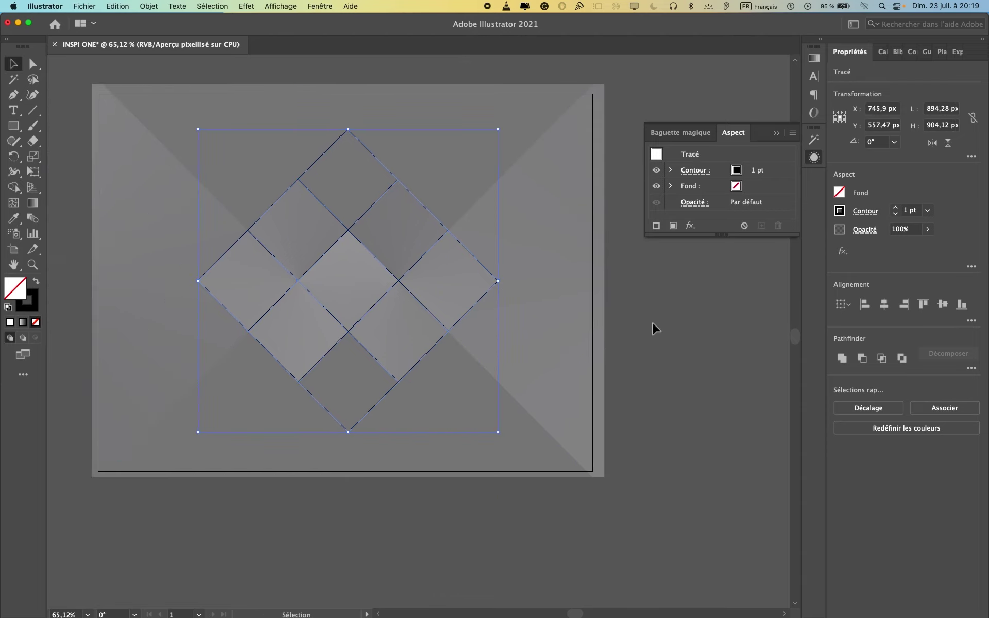
click(653, 322)
Step: Unlock the template layer and delete the template image behind the diamond grid
click(882, 52)
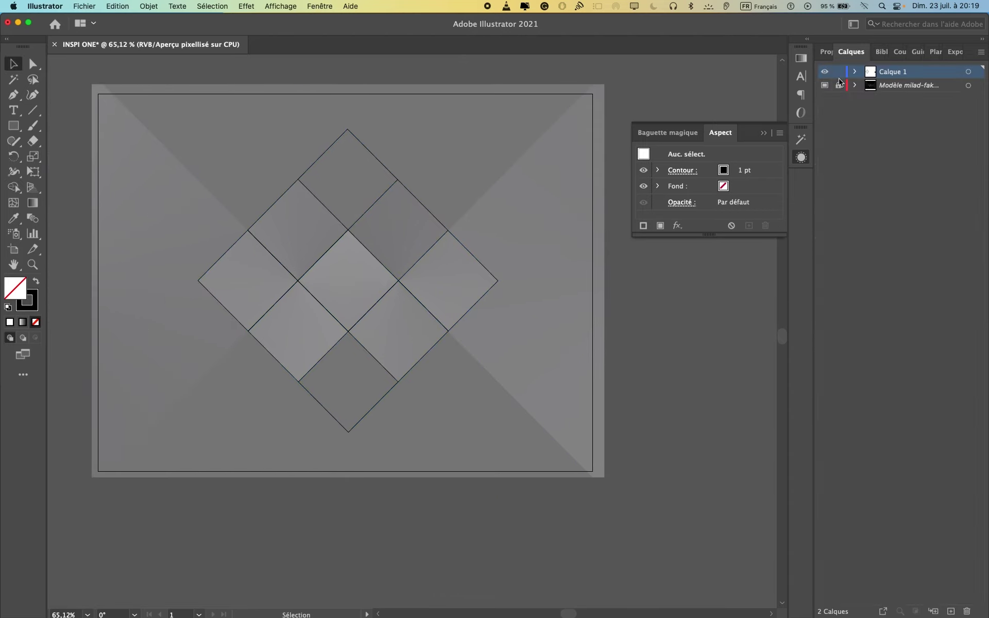
click(539, 202)
key(Delete)
scroll(510, 226, up, 3)
Step: Try deleting segments in the upper part of the diamond grid, and undo both deletions
click(331, 235)
key(Delete)
drag(375, 225, 358, 244)
key(Delete)
key(super+z)
key(super+z)
click(331, 342)
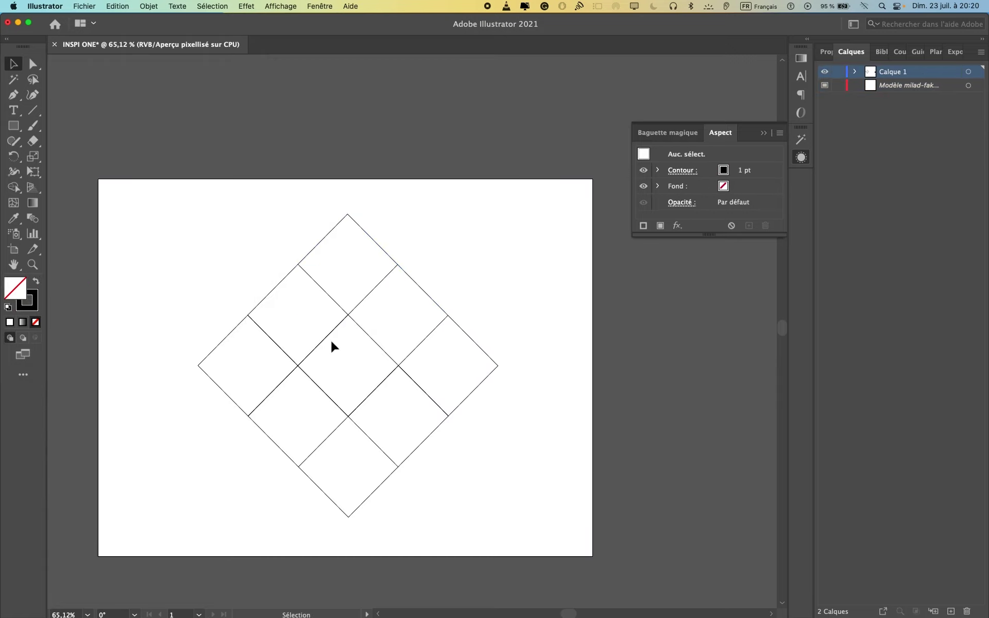
Step: Move the small reference image closer to the grid, over the artboard's right edge
scroll(549, 399, right, 4)
drag(747, 427, 384, 396)
scroll(334, 391, left, 1)
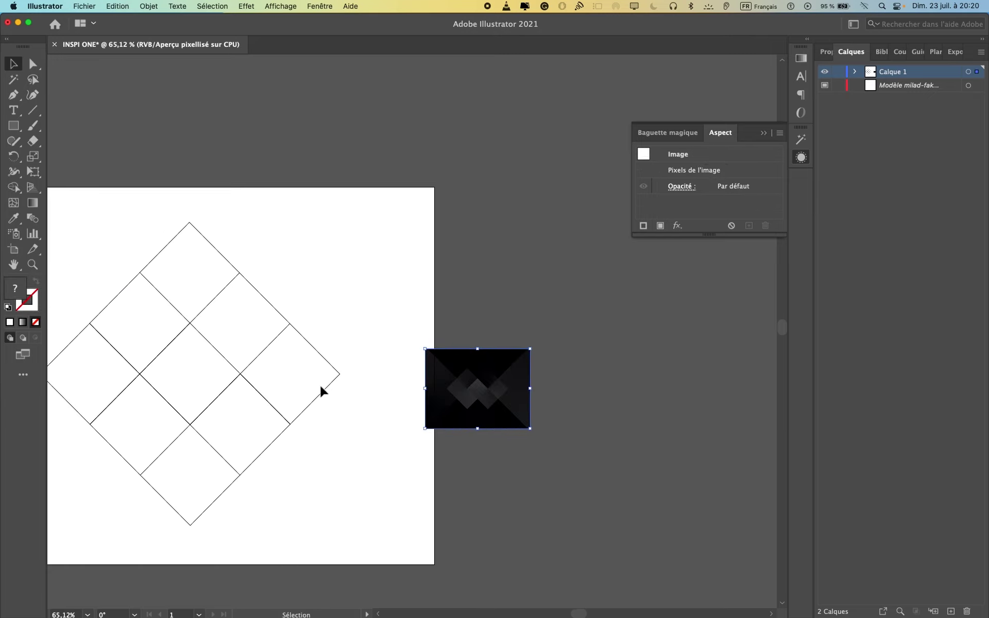
Step: Try filling the grid's right corner diamond and the diamond diagonally below it with near-black tones sampled from the reference image
click(321, 391)
key(i)
click(503, 387)
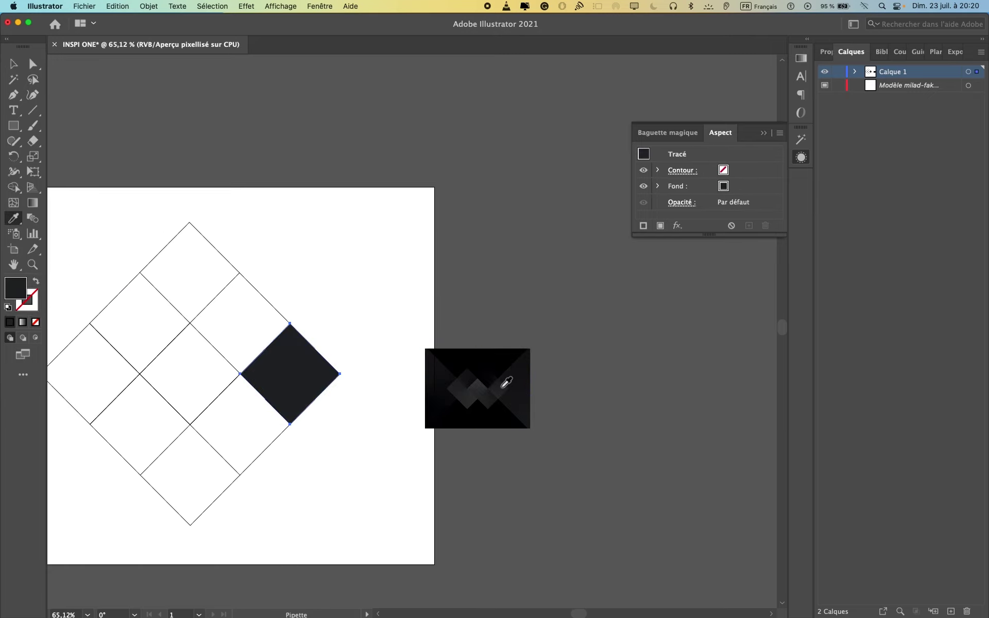
super+click(201, 382)
super+click(240, 432)
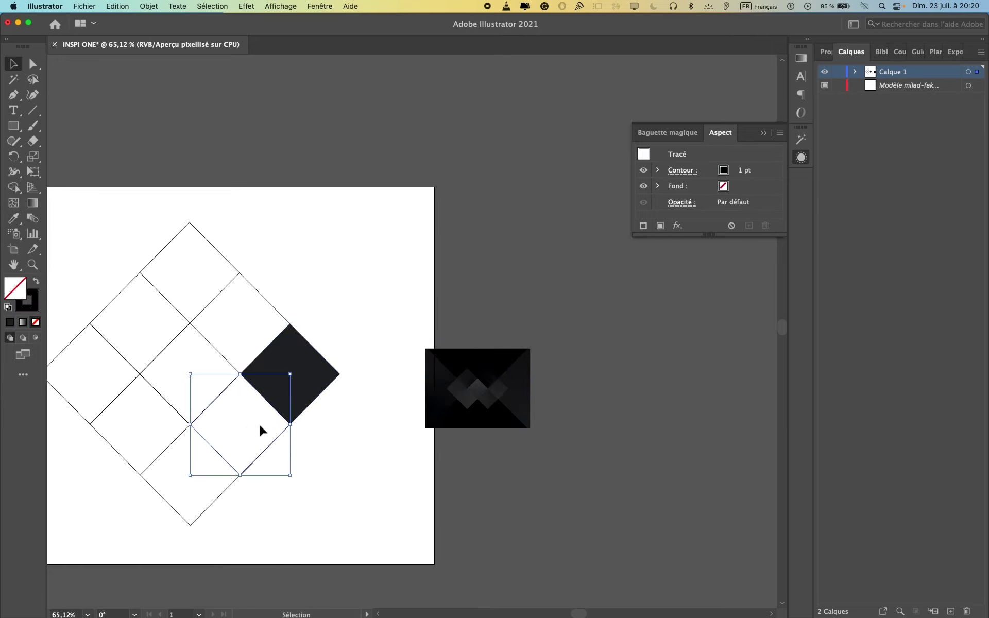
click(485, 398)
Step: Try filling the middle diamond of the grid's lower-left edge with a dark grey sampled from the reference image
key(v)
click(204, 372)
drag(165, 341, 192, 375)
click(221, 386)
drag(101, 466, 143, 409)
drag(98, 504, 135, 425)
key(i)
click(478, 381)
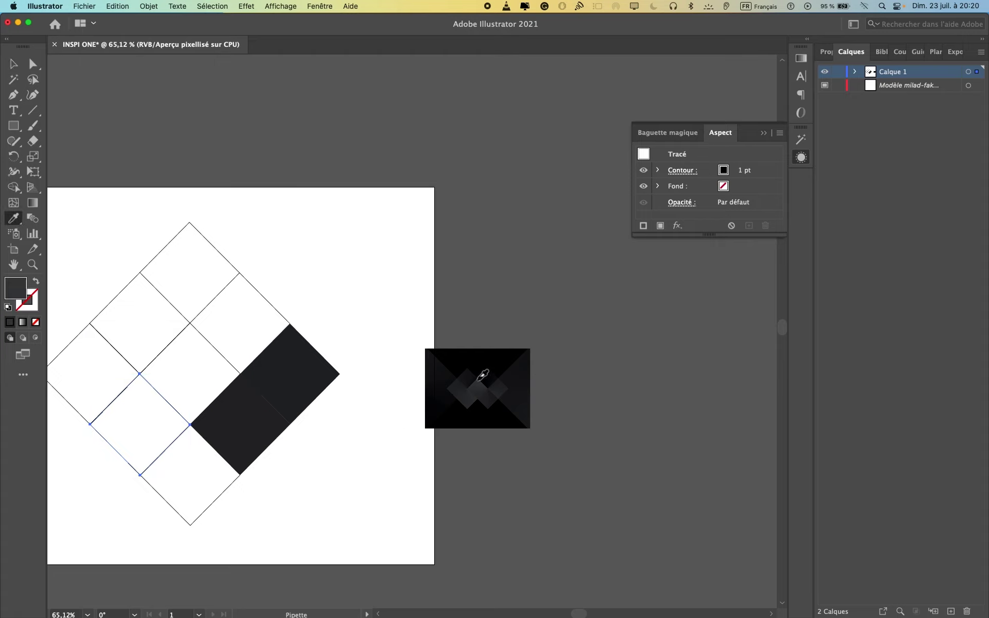
Step: Try refilling the middle diamond of the lower-right edge with a lighter dark grey from the reference image
key(v)
click(238, 397)
click(313, 377)
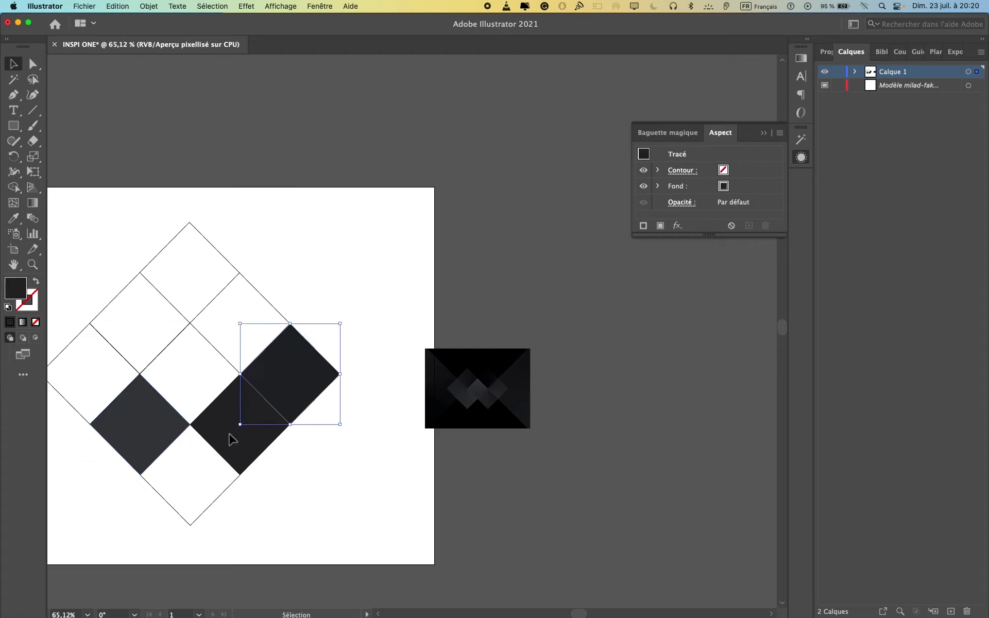
click(234, 442)
key(i)
click(477, 382)
Step: Try filling the grid's central diamond with a near-black tone sampled from the reference image
key(v)
click(212, 374)
key(i)
click(504, 383)
key(v)
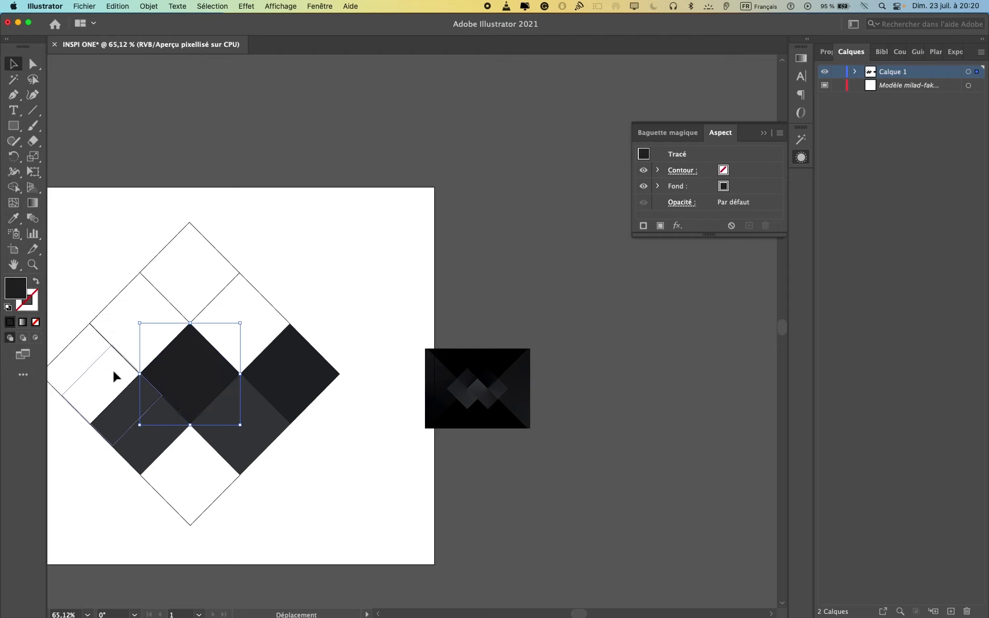
Step: Try filling the left corner diamond with the grey of the lower-right edge's middle diamond, and undo the recent fills
click(117, 377)
key(i)
click(236, 404)
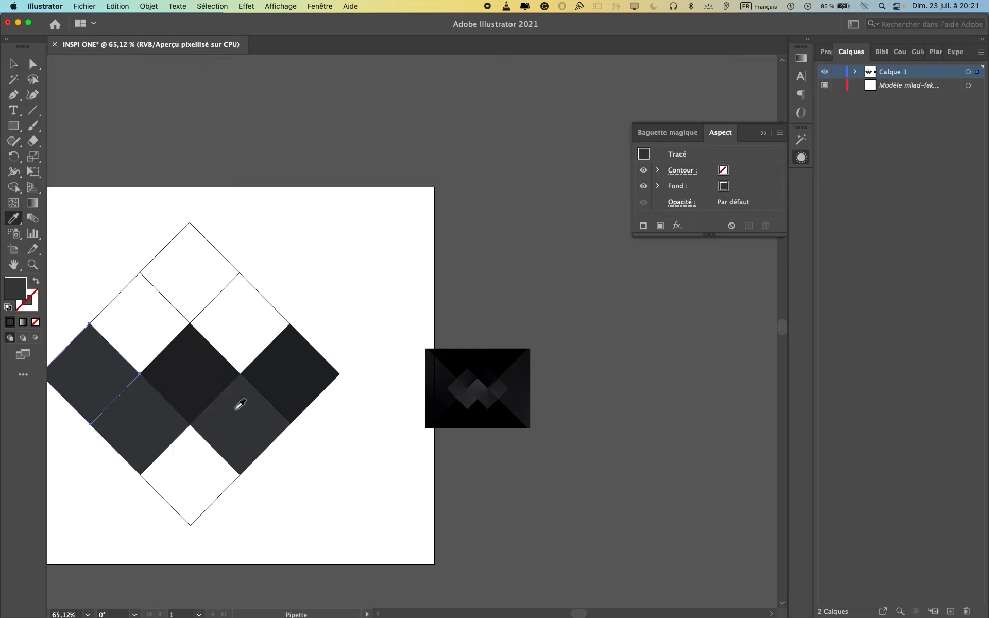
key(v)
click(275, 271)
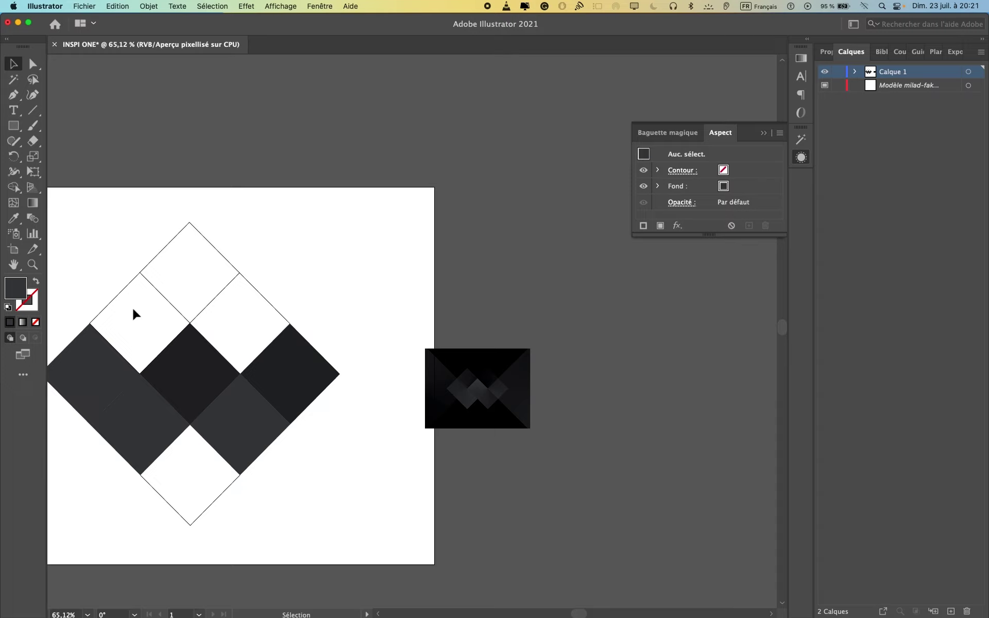
key(super+z)
key(super+z)
Step: Select the whole grid and merge neighbouring diamonds into four two-diamond rectangles with the Shape Builder, leaving the bottom diamond single
drag(75, 320, 156, 466)
drag(390, 549, 92, 267)
key(shift+m)
scroll(309, 378, left, 1)
drag(315, 376, 253, 424)
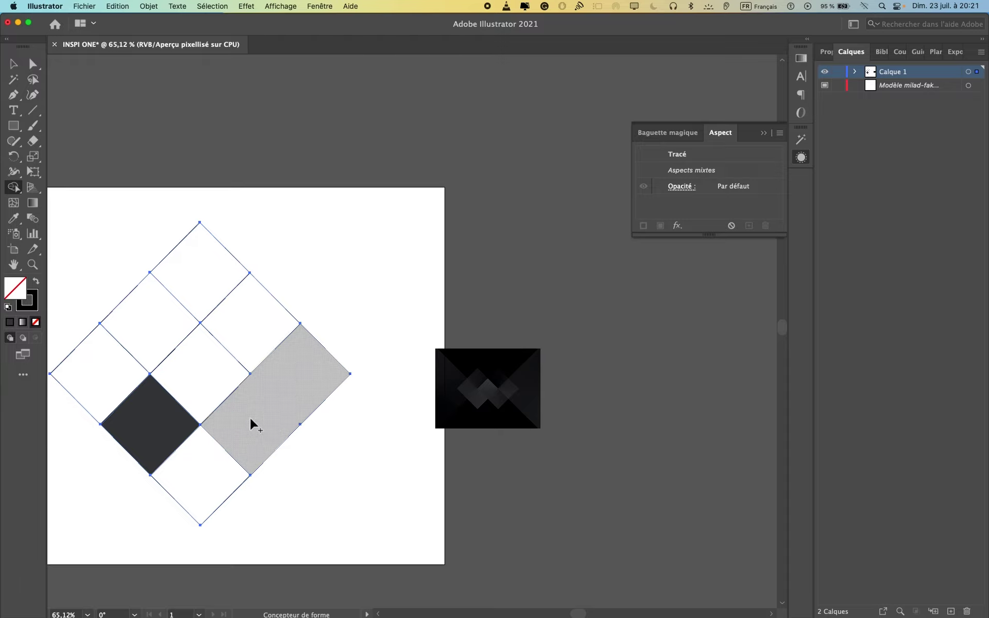
drag(227, 371, 155, 417)
drag(159, 331, 103, 373)
drag(205, 273, 249, 324)
click(196, 458)
Step: Fill the lower-right rectangle with a near-black tone sampled from the reference image
key(v)
drag(368, 434, 282, 389)
key(i)
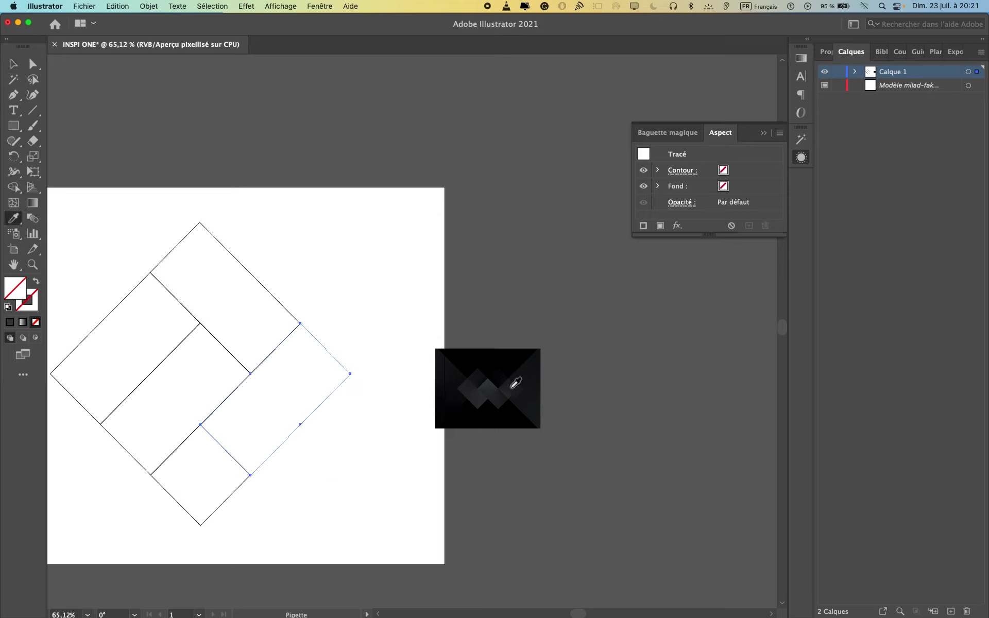
click(515, 382)
Step: Fill the central rectangle with a dark grey sampled from the lighter area of the reference image
key(v)
click(183, 397)
click(384, 459)
click(132, 452)
key(i)
click(488, 383)
Step: Fill the upper-left rectangle with a dark blue-grey, sampling several tones of the reference image
key(v)
click(133, 335)
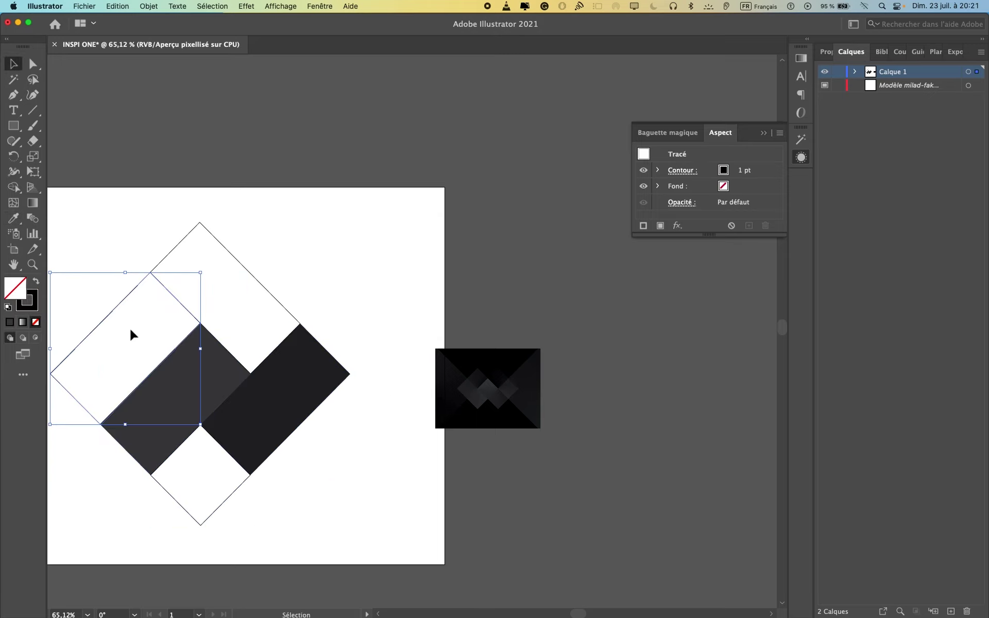
key(i)
click(533, 401)
click(492, 371)
click(465, 382)
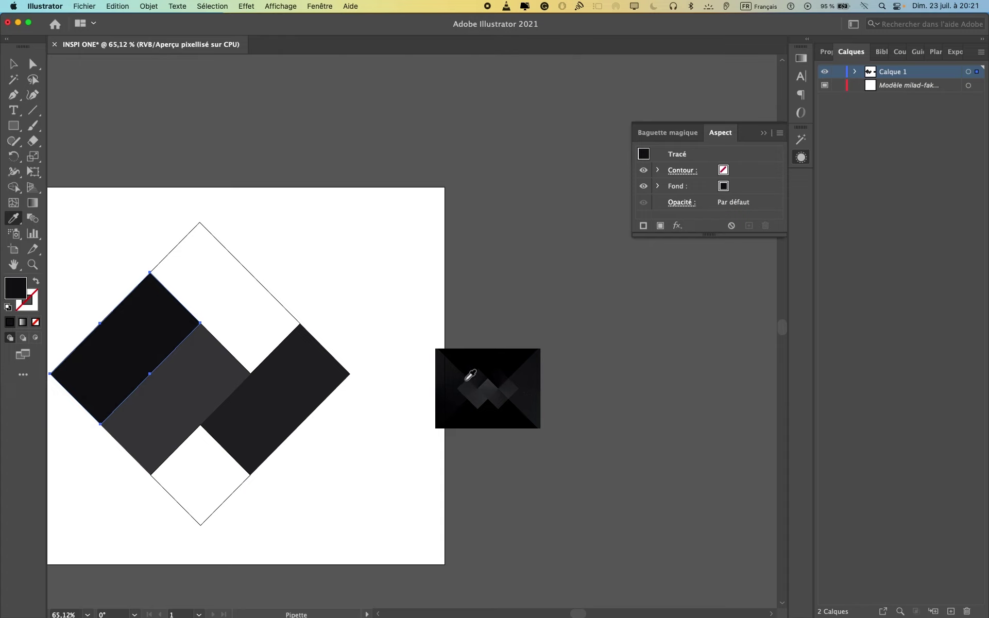
click(467, 397)
key(v)
drag(221, 219, 170, 304)
key(i)
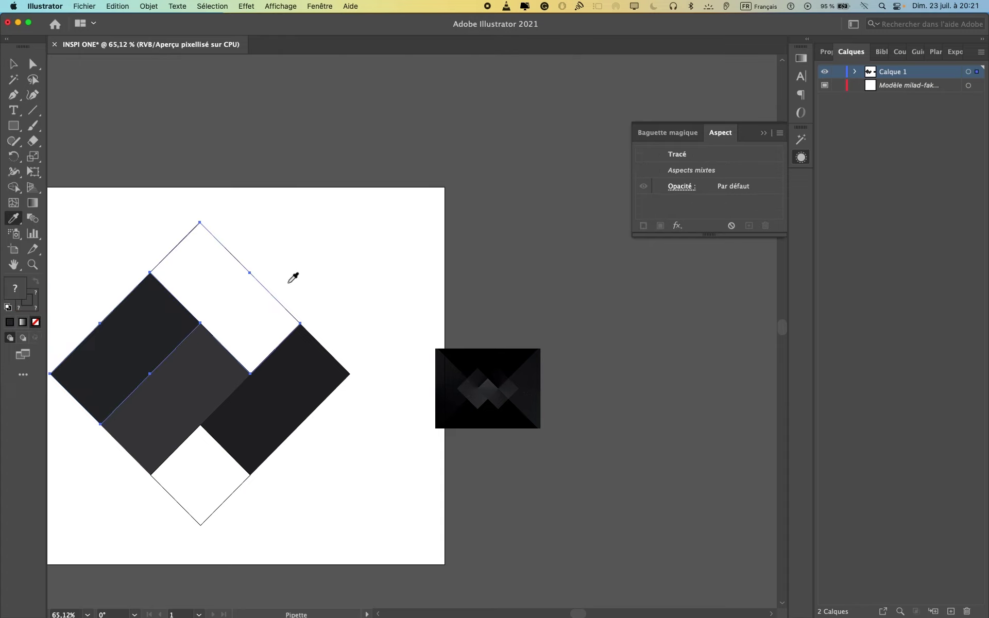
key(v)
click(333, 289)
Step: Fill the bottom diamond with a near-black tone sampled from the reference image
drag(247, 492, 207, 468)
drag(232, 533, 193, 483)
key(o)
key(i)
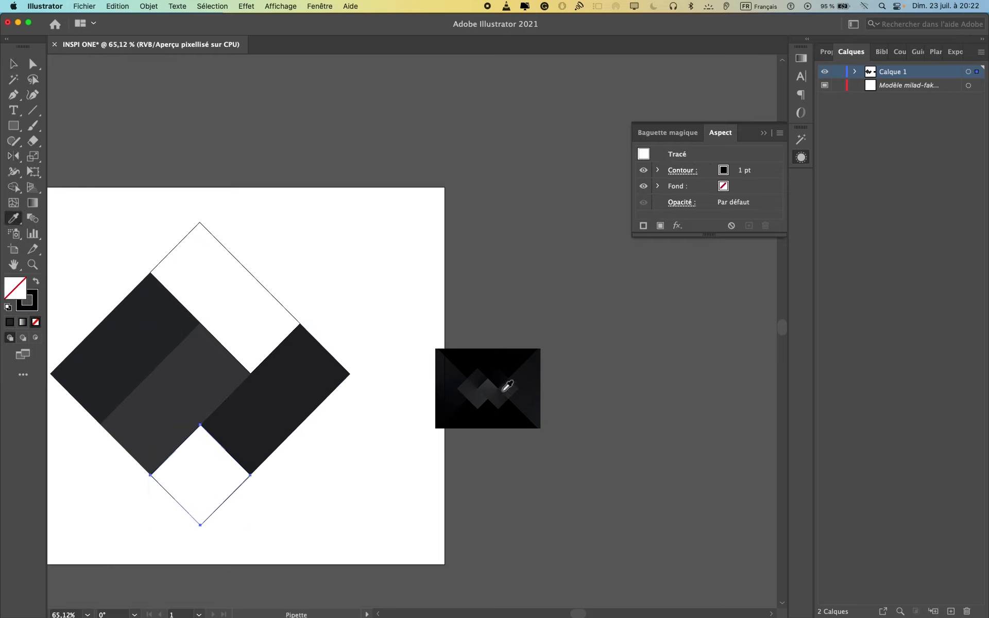
click(499, 392)
Step: Move the lower-right rectangle slightly outward, and fill the outlined upper-right rectangle with dark grey
key(v)
drag(289, 417, 307, 410)
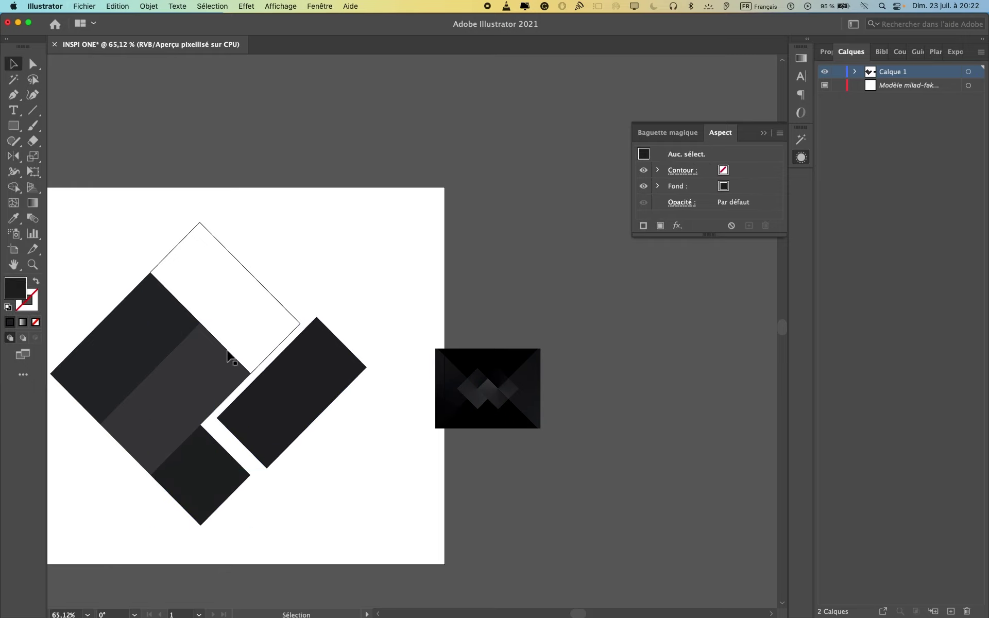
click(249, 315)
key(i)
click(287, 417)
Step: Move the upper-right rectangle, the upper-left rectangle and the bottom diamond slightly to open gaps between the shapes
key(v)
mouse_move(251, 313)
mouse_down()
mouse_move(267, 304)
mouse_move(258, 305)
mouse_up()
drag(150, 345, 145, 336)
drag(205, 482, 218, 483)
key(super+shift+a)
click(318, 501)
Step: Nudge the lower-right rectangle to even out the gaps around it
scroll(291, 445, left, 1)
drag(257, 438, 249, 444)
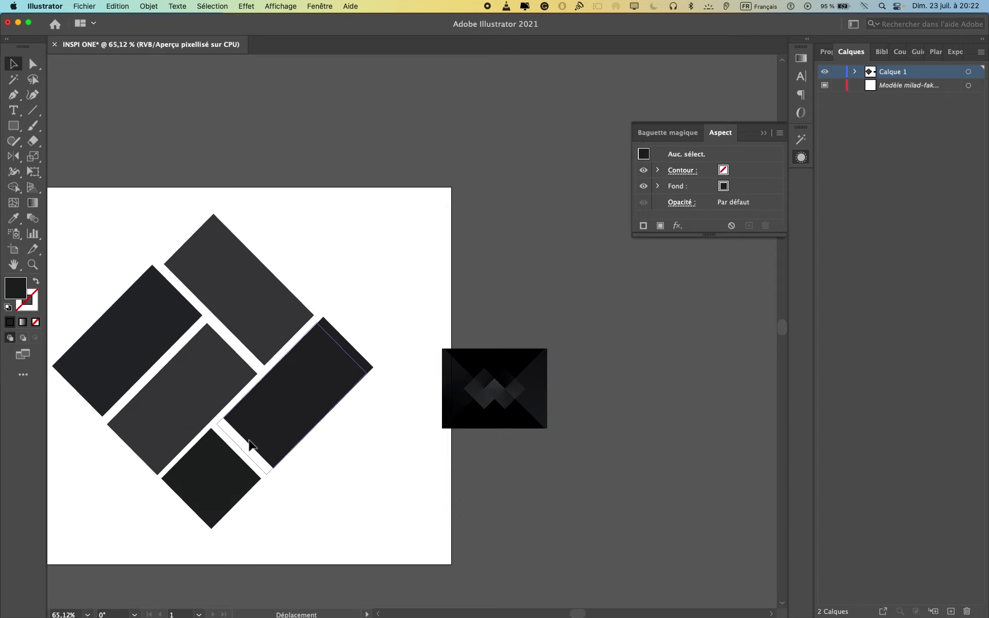
click(347, 502)
scroll(344, 503, left, 8)
drag(481, 384, 484, 382)
click(530, 497)
Step: Delete the small reference image, and scale all five shapes together down to about half their size
click(670, 388)
key(Delete)
drag(512, 538, 216, 249)
drag(514, 526, 442, 452)
click(476, 479)
scroll(443, 449, left, 3)
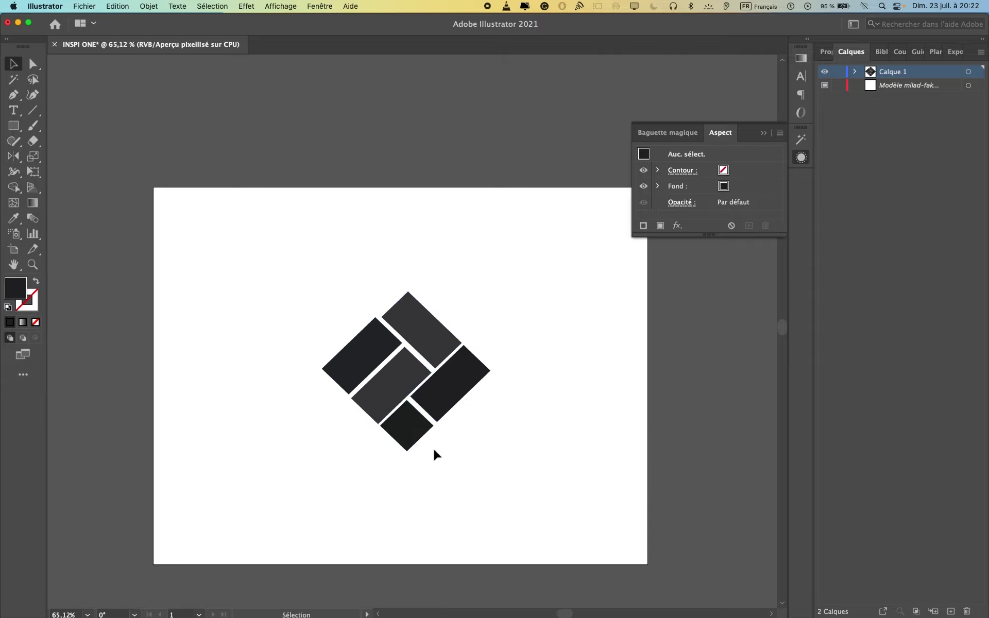
scroll(435, 431, up, 4)
scroll(437, 419, left, 2)
key(super+0)
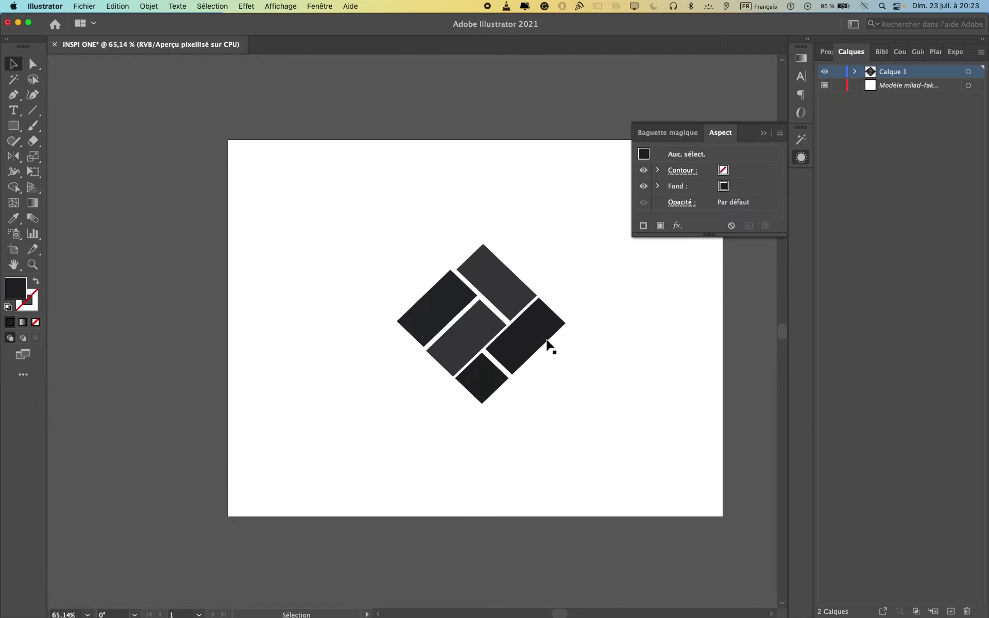
Step: Nudge the central and upper-right rectangles slightly to even out the gaps between them
click(536, 336)
click(497, 338)
click(468, 328)
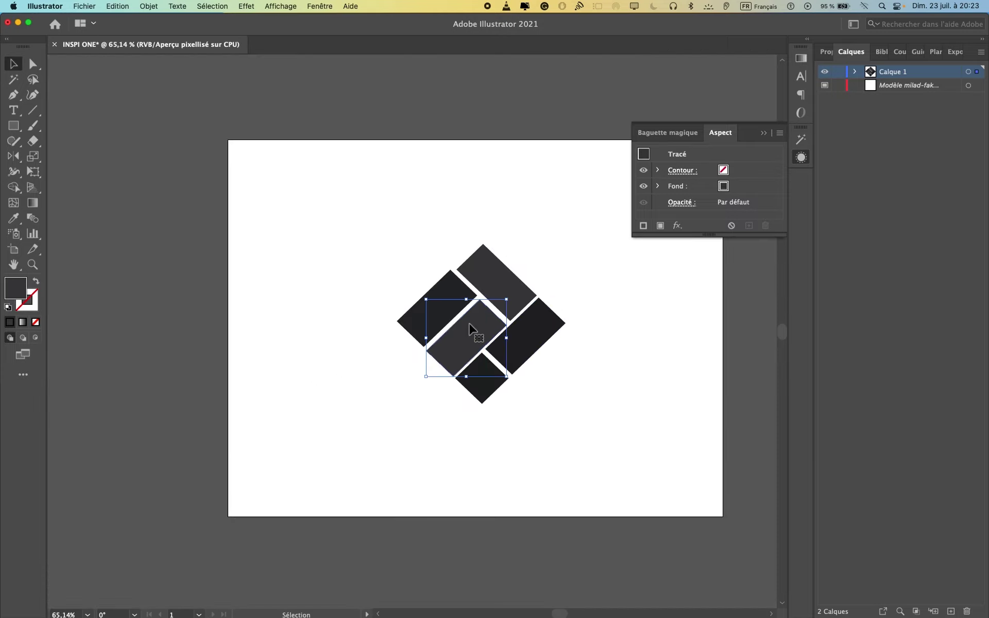
click(515, 287)
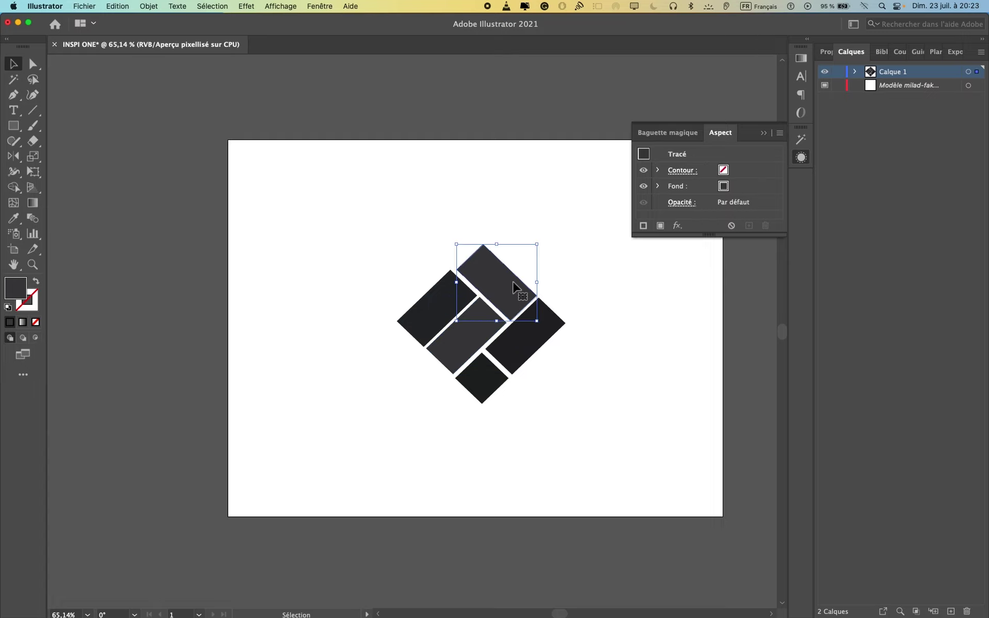
drag(512, 282, 508, 282)
drag(511, 283, 510, 283)
click(593, 322)
Step: Nudge the lower-right rectangle and the bottom diamond to balance the remaining gaps
drag(537, 331, 538, 331)
click(537, 288)
click(509, 283)
click(458, 346)
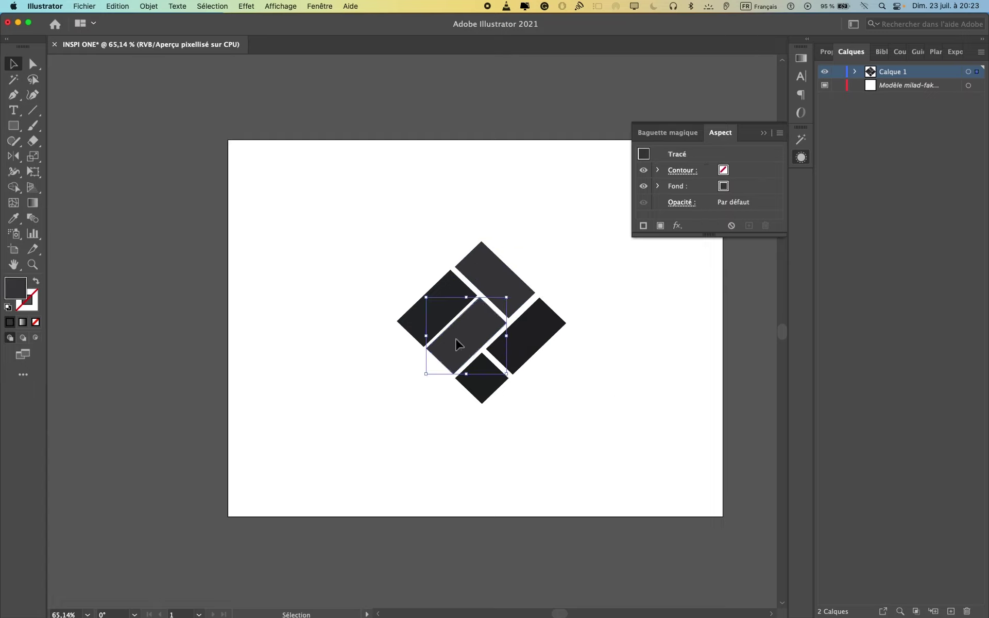
click(543, 414)
drag(494, 387, 496, 387)
click(548, 412)
click(485, 380)
click(567, 406)
drag(528, 331, 527, 330)
Step: Fill the lower-right rectangle with the blue Ciel gradient swatch, and deselect it
scroll(574, 404, up, 5)
scroll(574, 404, right, 5)
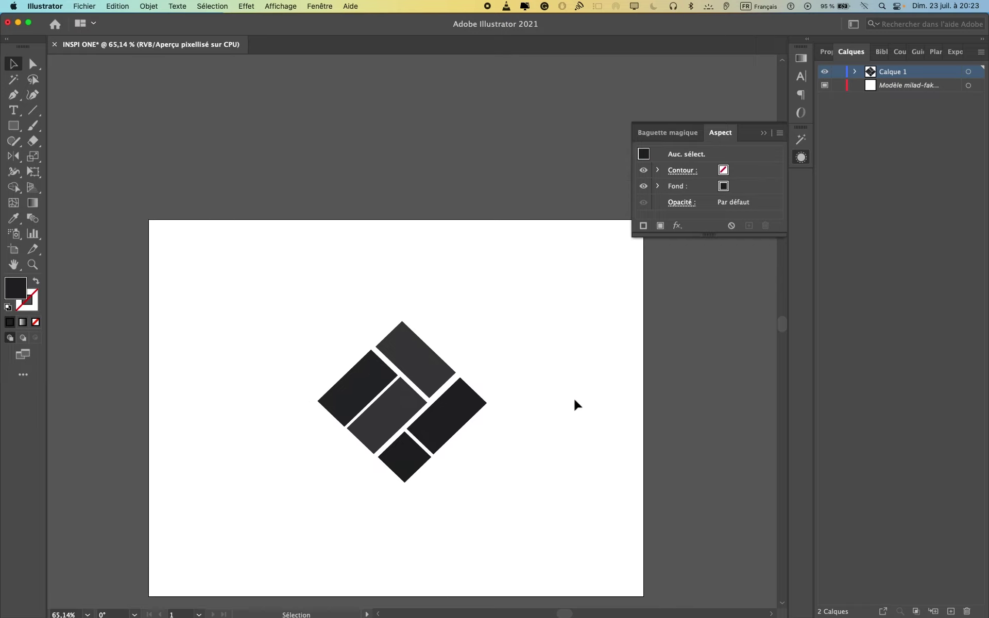
click(645, 159)
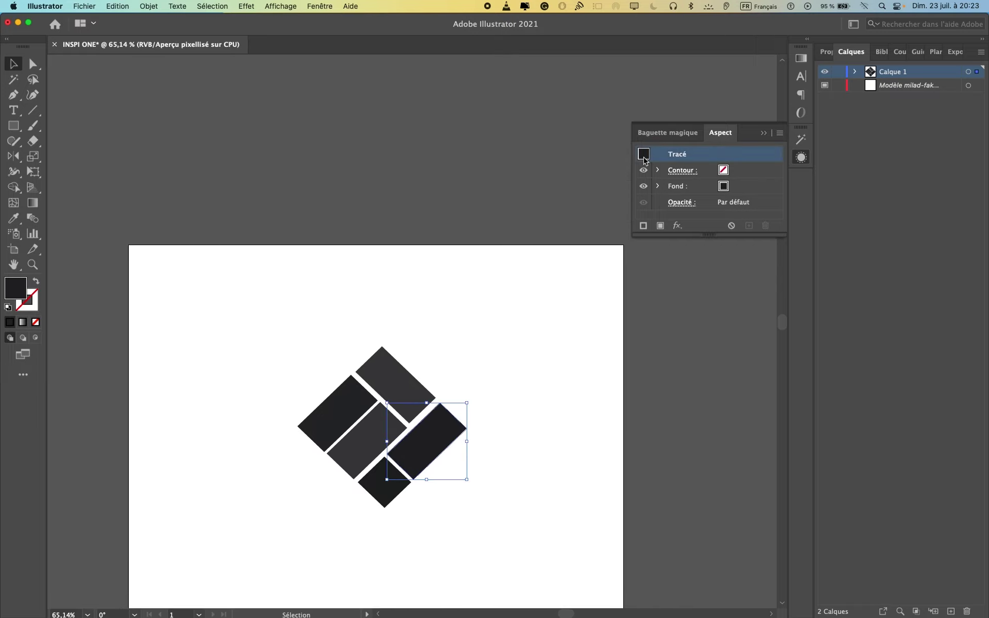
click(825, 52)
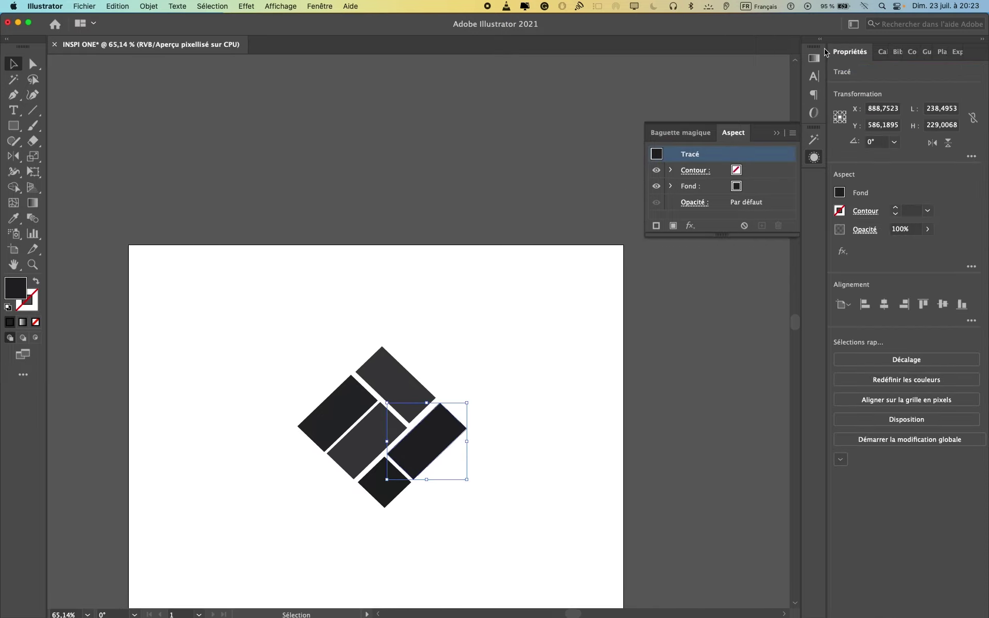
click(840, 193)
click(707, 238)
click(510, 366)
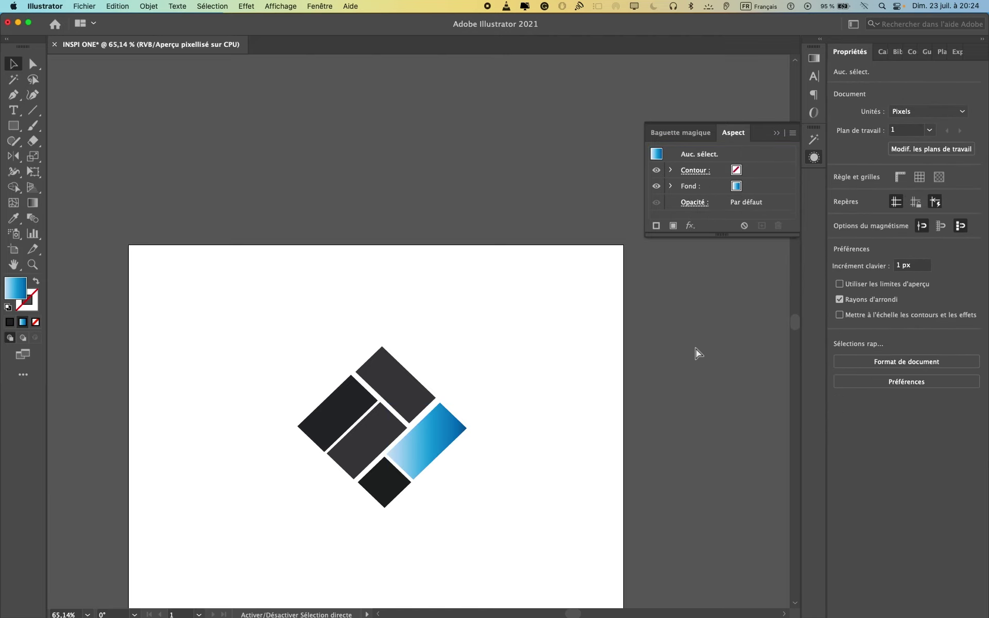
Step: Place the orange, yellow and navy rolled-paper image beside the logo, across the artboard's right edge
key(super+shift+p)
double_click(273, 380)
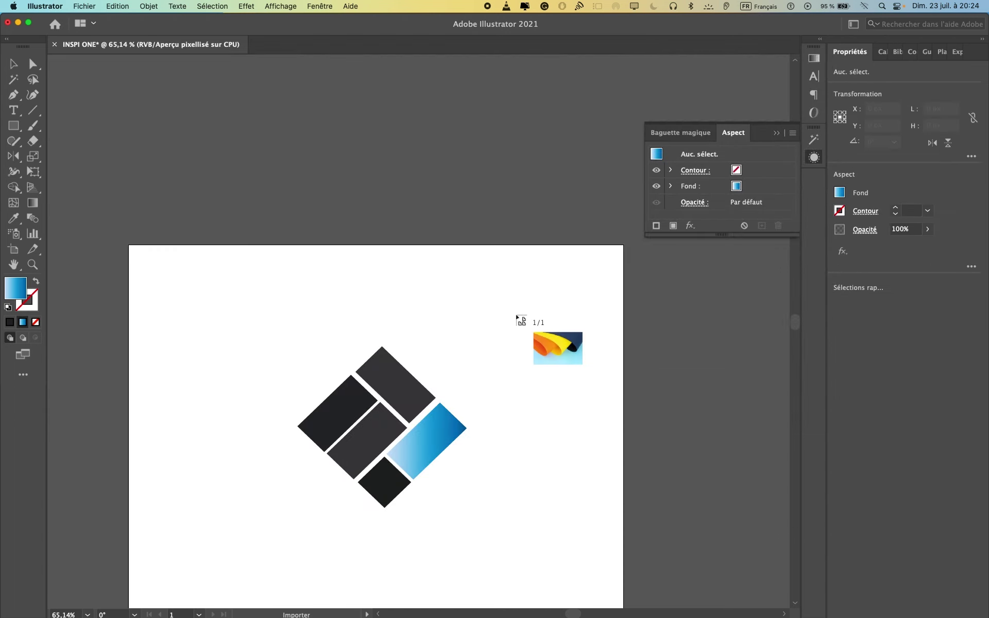
click(515, 314)
double_click(836, 192)
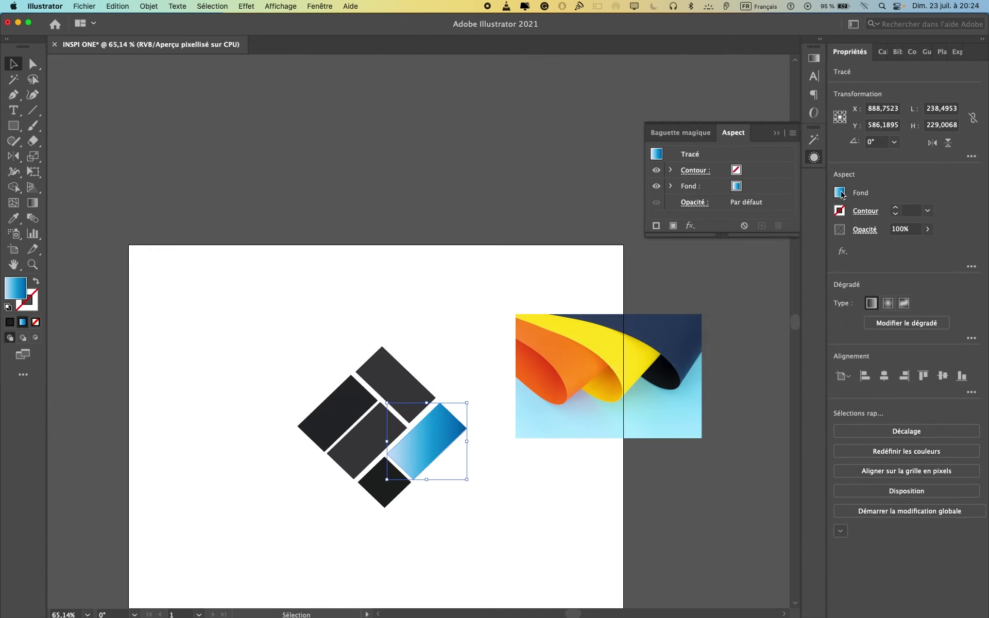
click(839, 192)
double_click(708, 239)
click(554, 339)
click(778, 217)
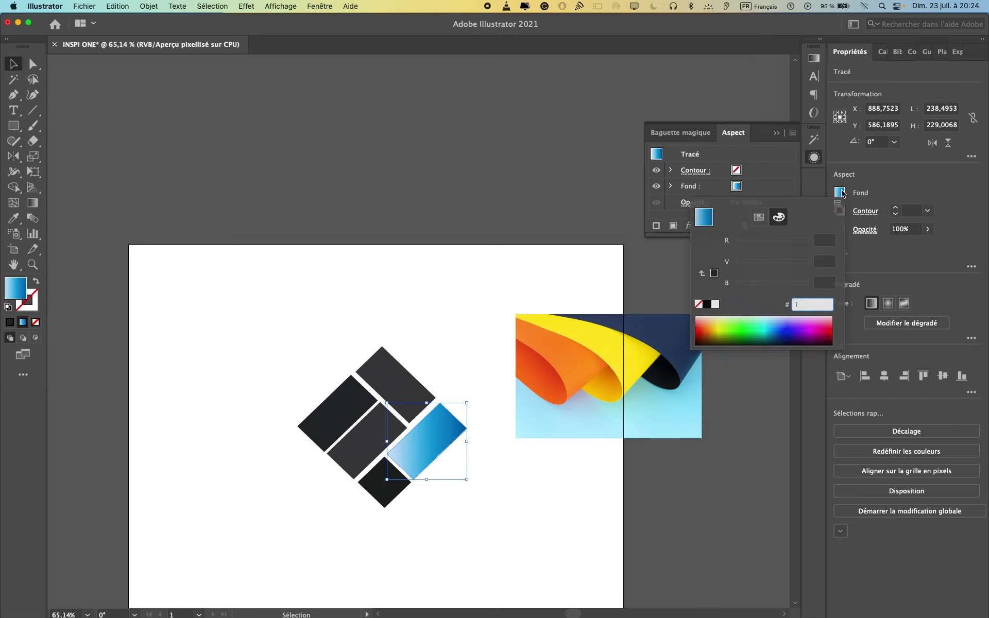
click(759, 216)
double_click(708, 238)
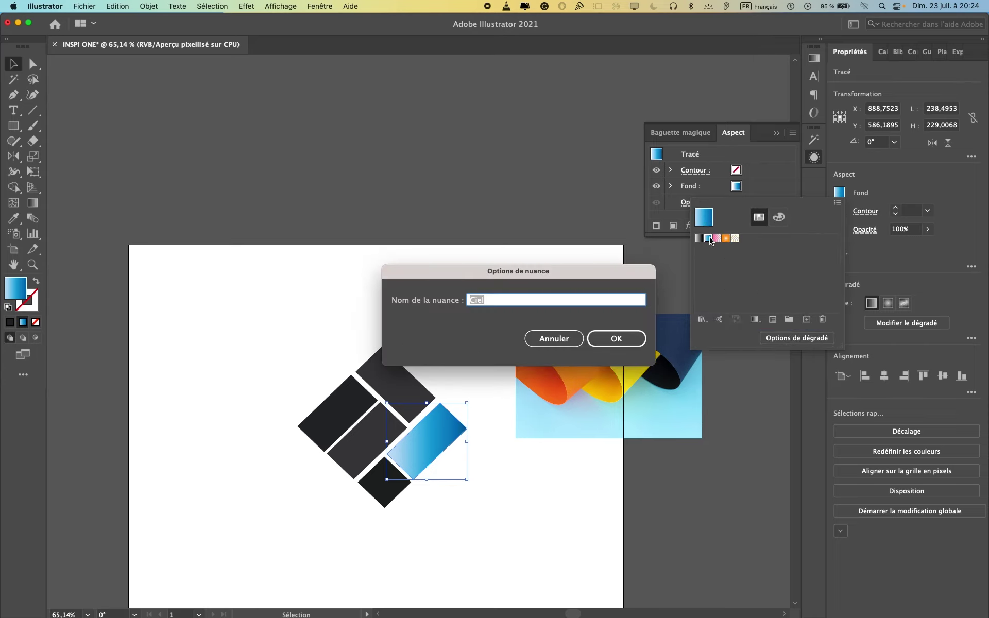
click(554, 338)
Step: Recolour the first stop of the lower-right rectangle's gradient with a yellow-orange sampled from the placed image
click(780, 339)
click(654, 172)
click(658, 196)
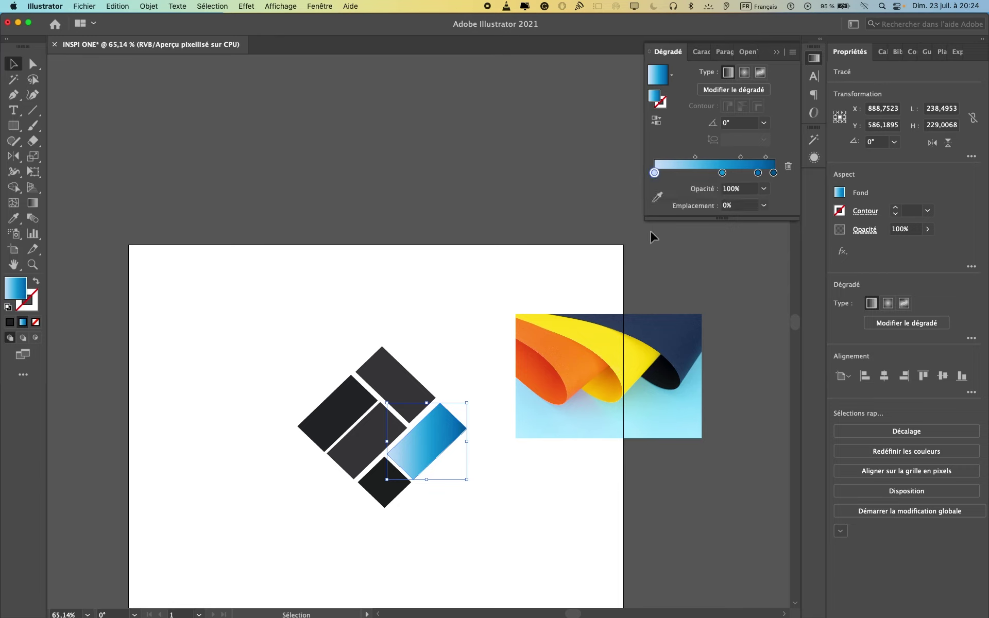
click(608, 387)
click(625, 360)
click(600, 385)
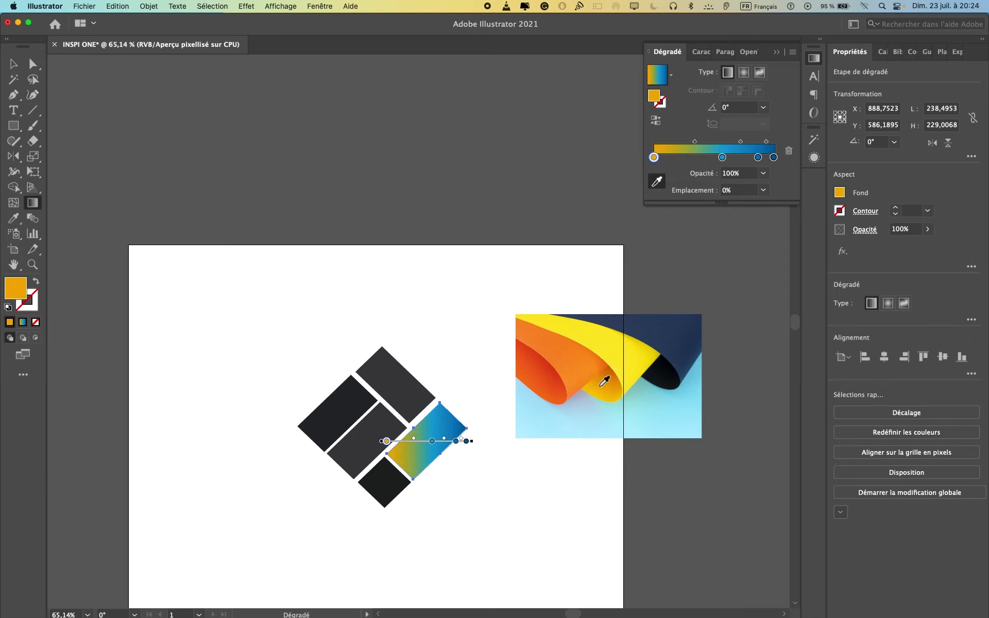
Step: Recolour the gradient's third stop navy and second stop orange-red from the placed image, and shift the second stop toward the start
click(758, 157)
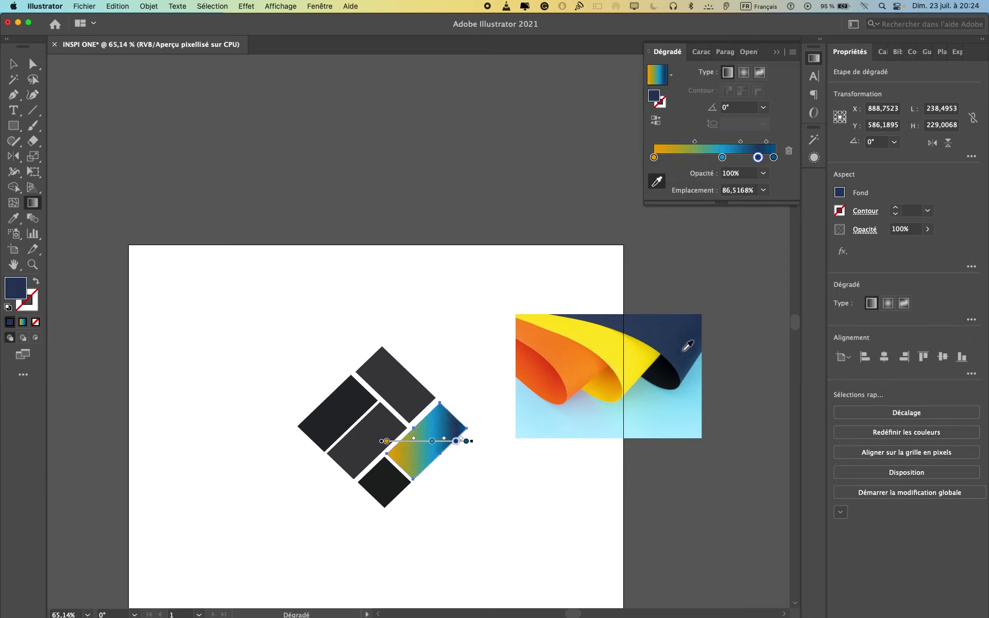
click(722, 157)
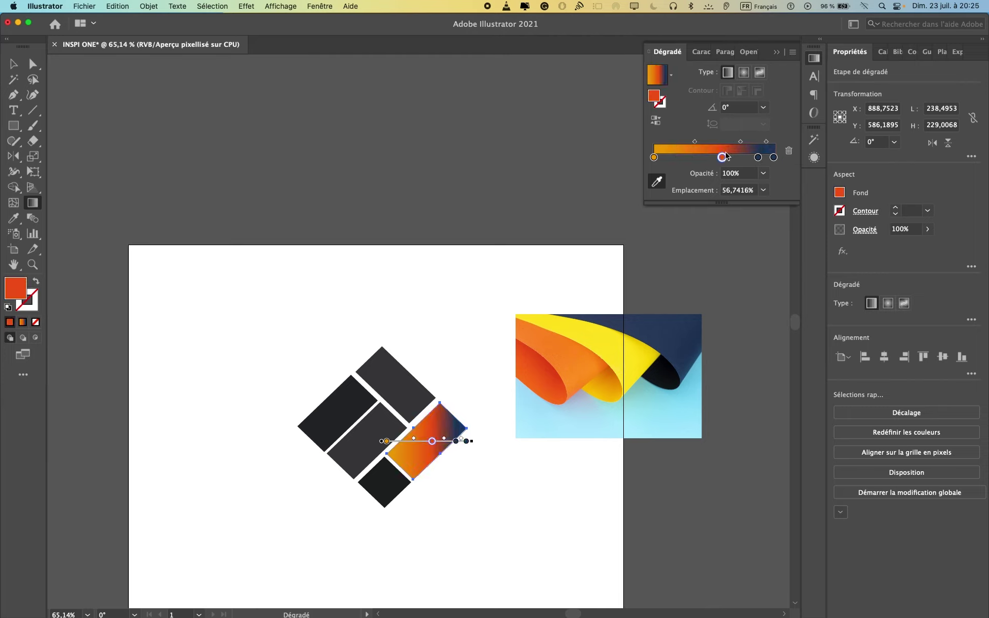
drag(723, 157, 699, 157)
Step: Move the gradient's third stop to about 68% and recolour it with the placed image's navy
click(745, 158)
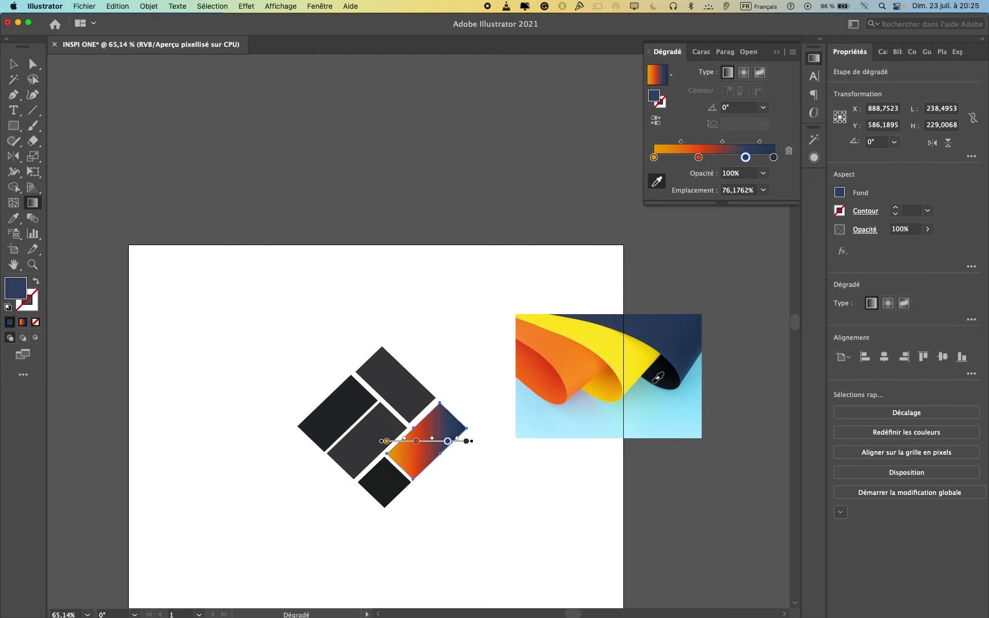
drag(653, 383, 649, 384)
drag(432, 441, 441, 442)
click(663, 338)
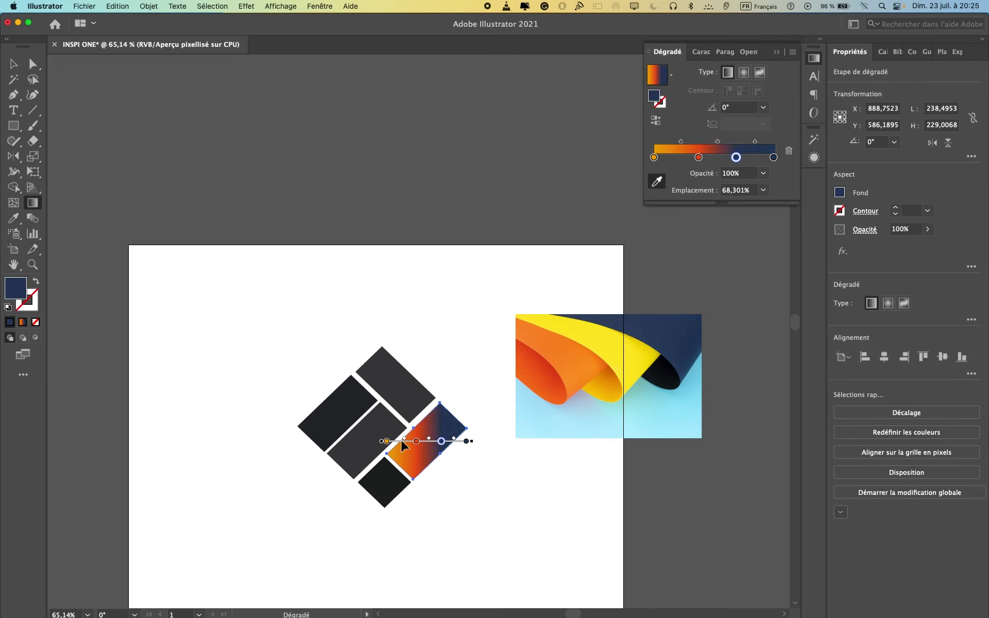
Step: Tilt the rectangle's gradient to about 34°, and recolour its end stop with orange sampled from the placed image
mouse_move(474, 441)
mouse_down()
mouse_move(467, 404)
mouse_move(476, 403)
mouse_up()
click(637, 362)
click(548, 364)
click(557, 352)
click(736, 157)
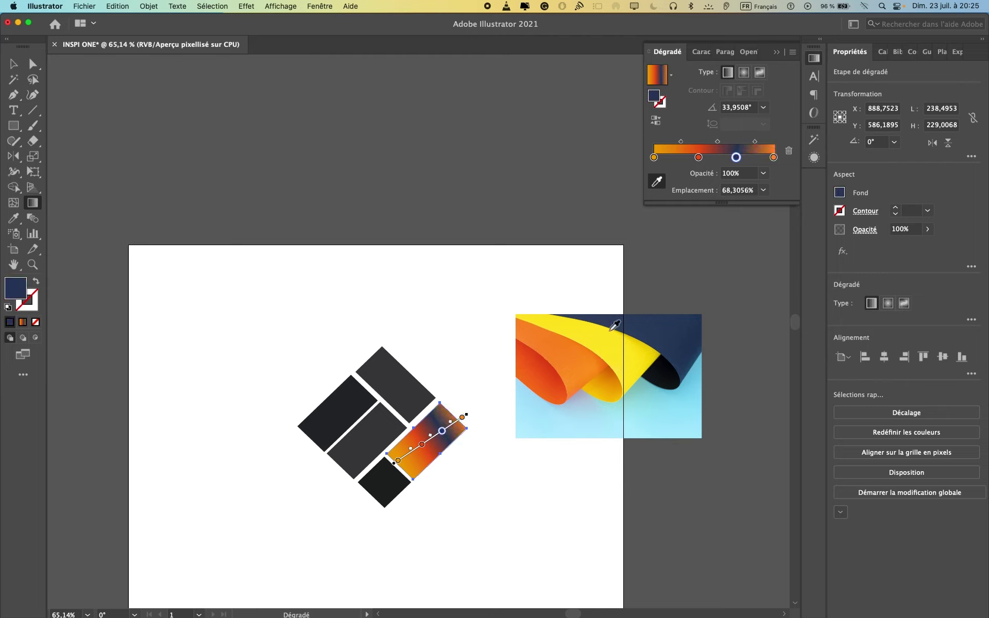
Step: Recolour the gradient's third stop orange from the placed image, delete the red stop, and move the orange stop to about 54.5%
click(563, 344)
drag(423, 445, 428, 441)
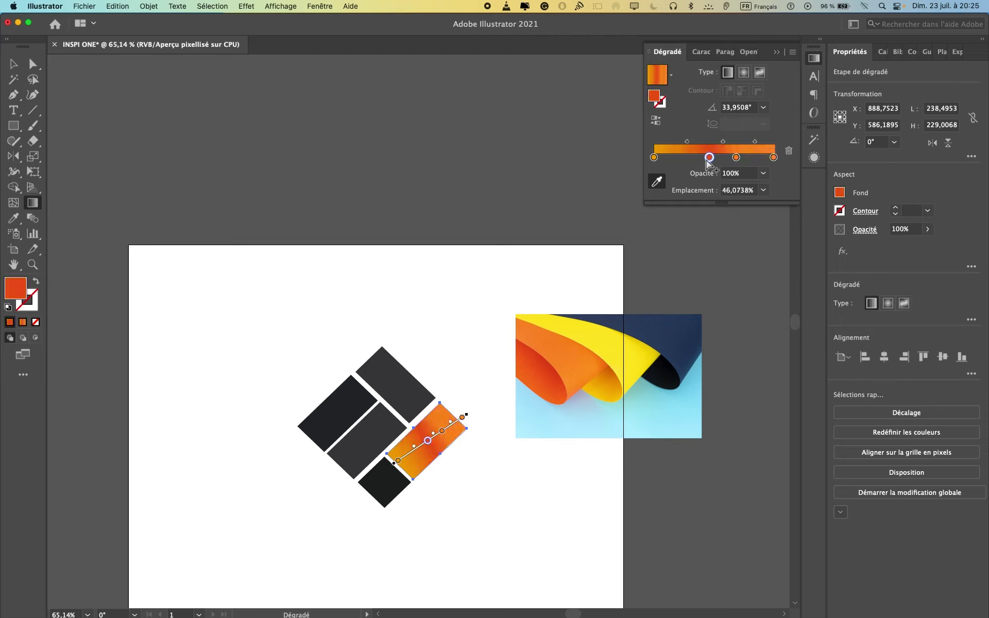
click(788, 151)
drag(735, 157, 719, 157)
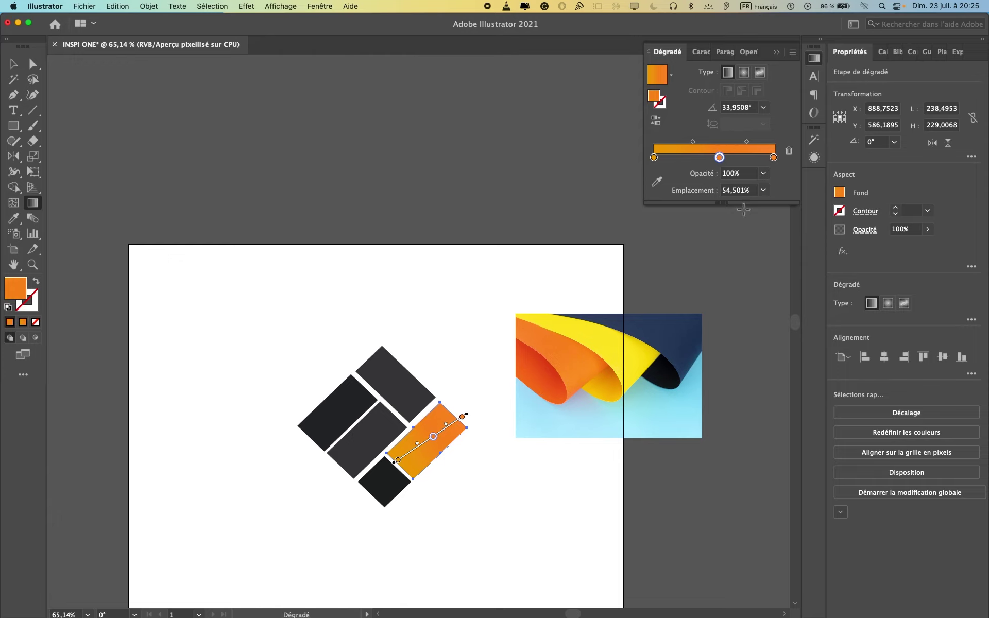
Step: Give the gradient an orange-red stop near its end, at about 96%, using a colour sampled from the placed image
click(540, 366)
key(super+z)
click(659, 182)
click(540, 377)
key(v)
click(475, 521)
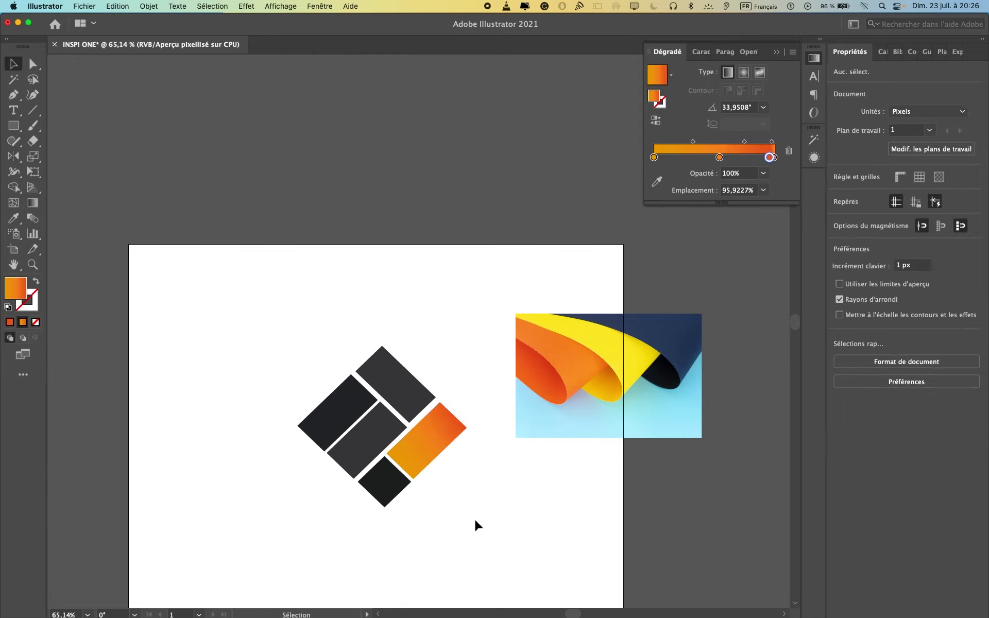
Step: Fill the centre rectangle with the blue gradient swatch
click(363, 451)
click(839, 192)
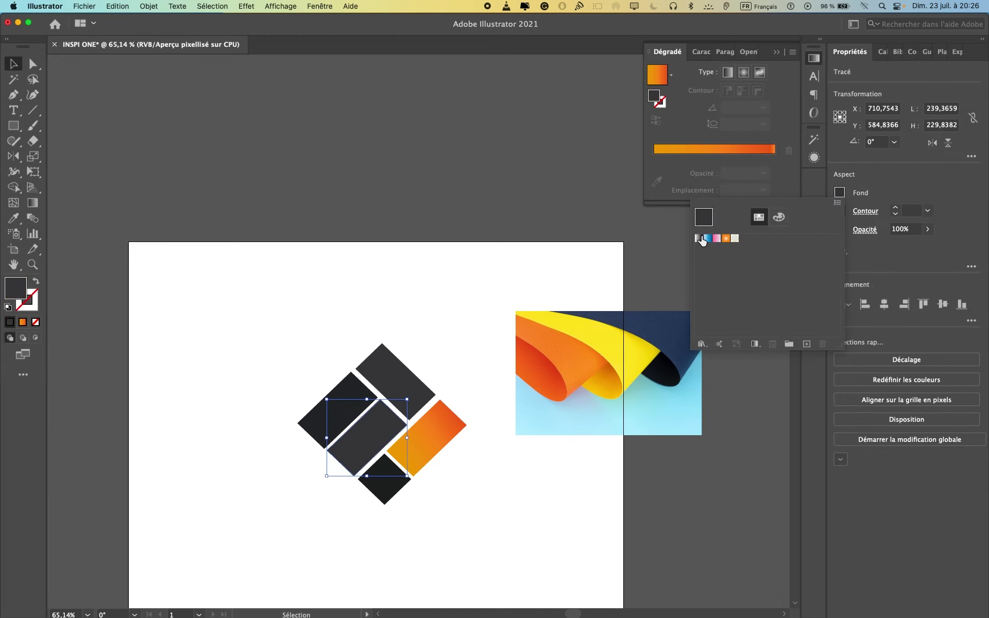
click(708, 238)
click(463, 555)
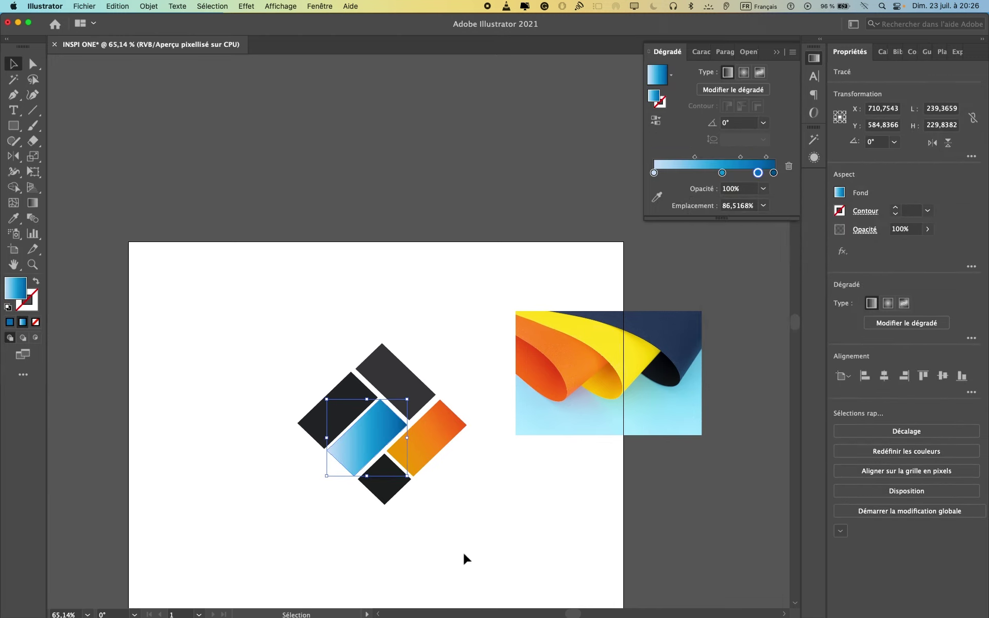
Step: Delete the blue gradient's stop at about 57% and move the remaining inner stop near the middle
scroll(465, 559, up, 1)
key(i)
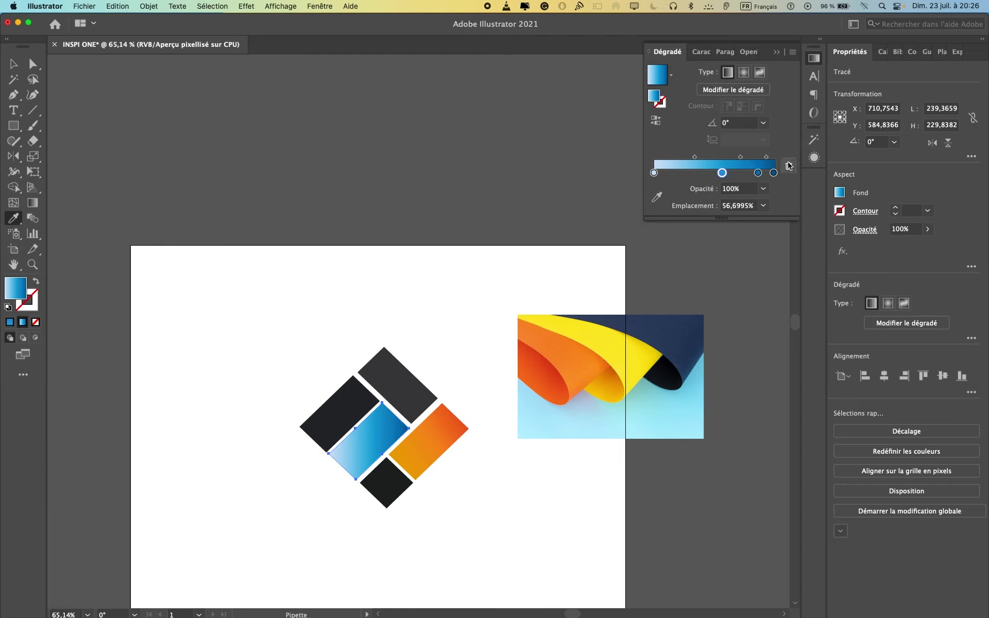
click(788, 166)
drag(757, 173, 712, 173)
Step: Recolour the gradient's end stop navy and its first stop light blue with colours sampled from the placed image
click(773, 173)
click(657, 197)
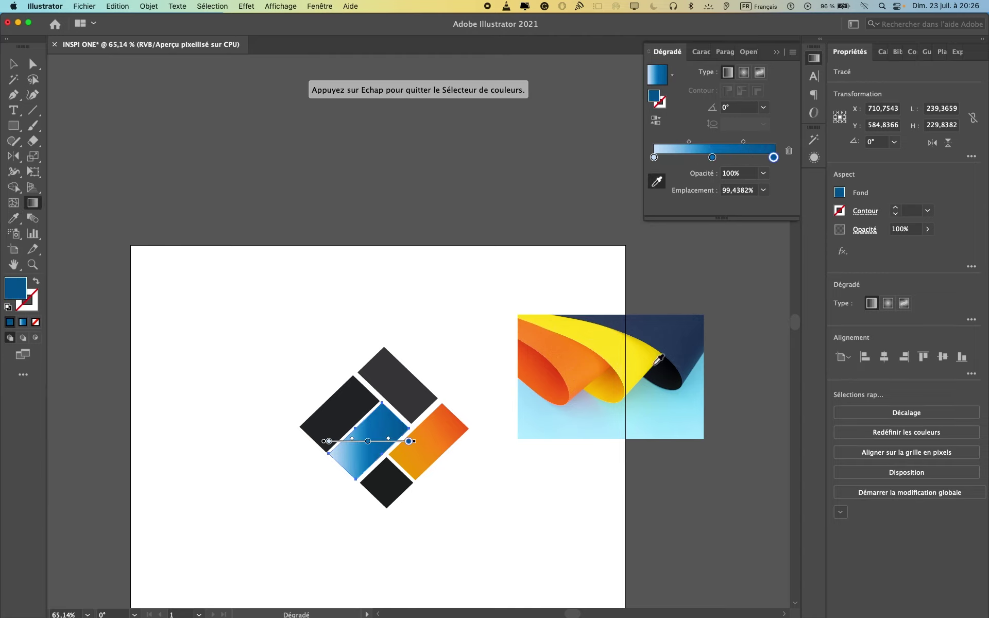
click(677, 349)
click(653, 158)
click(687, 391)
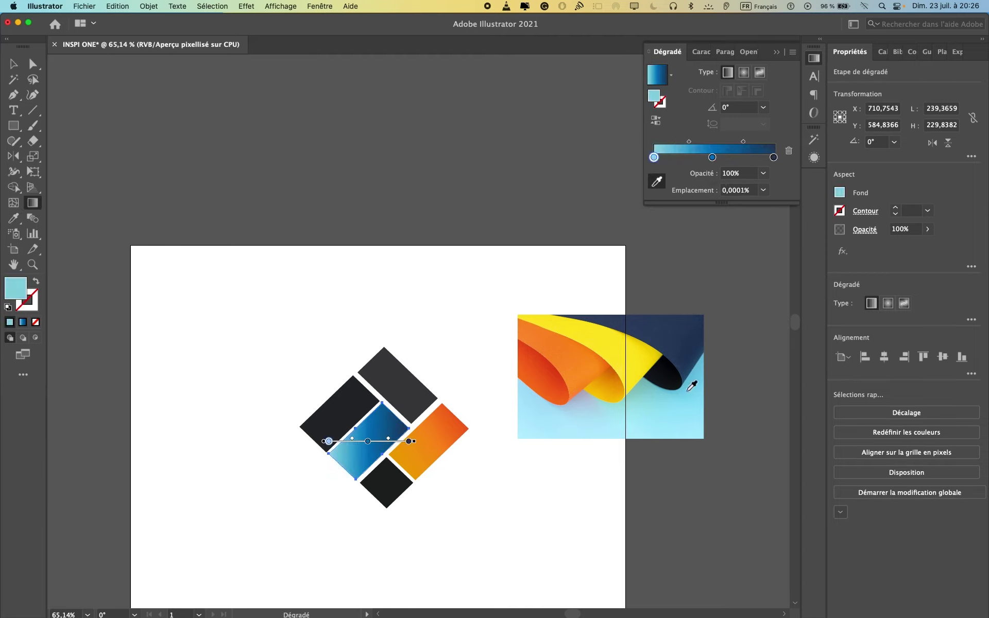
Step: Move the middle stop to about 52.8%, recolour it navy, and recolour the end stop black from the placed image
drag(712, 157, 718, 157)
click(681, 331)
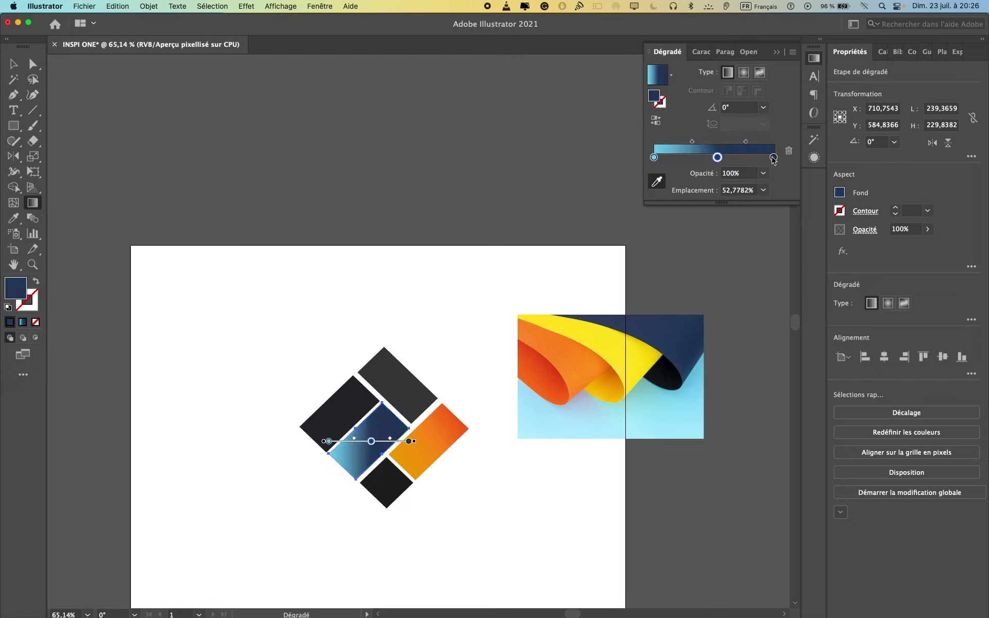
click(654, 374)
Step: Turn the centre rectangle's gradient to about -136.6° so it runs from light blue at the upper corner to dark at the lower one
mouse_move(347, 461)
mouse_down()
mouse_move(281, 512)
mouse_move(290, 516)
mouse_up()
drag(348, 462, 375, 435)
key(super+z)
drag(329, 481, 326, 485)
mouse_move(367, 443)
mouse_down()
mouse_move(365, 452)
mouse_move(380, 437)
mouse_move(365, 446)
mouse_up()
key(super+z)
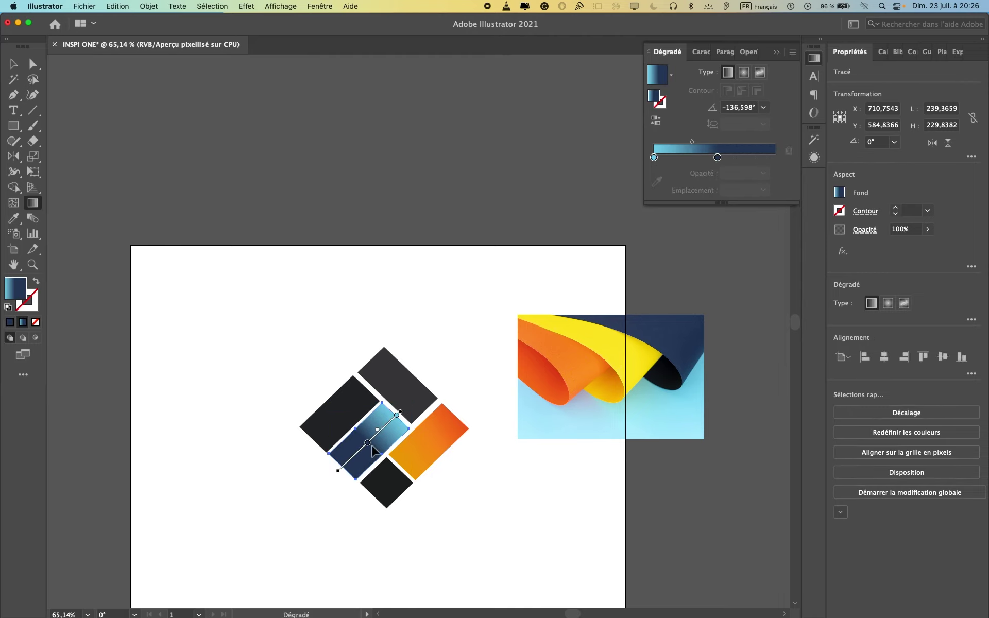
key(super+z)
drag(367, 442, 370, 439)
key(v)
click(433, 505)
Step: Reduce the centre rectangle's gradient to two stops, light blue at the start and navy at the end
click(336, 407)
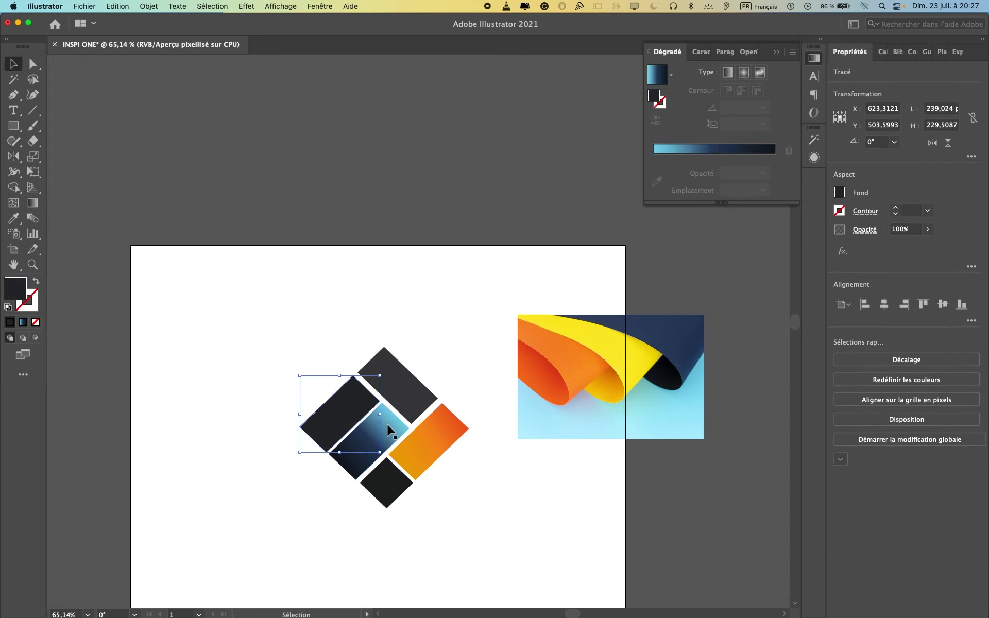
click(392, 432)
mouse_move(711, 172)
mouse_down()
mouse_move(773, 172)
mouse_move(718, 157)
mouse_up()
Step: Change the gradient's first stop from light blue to a brighter periwinkle blue
double_click(654, 173)
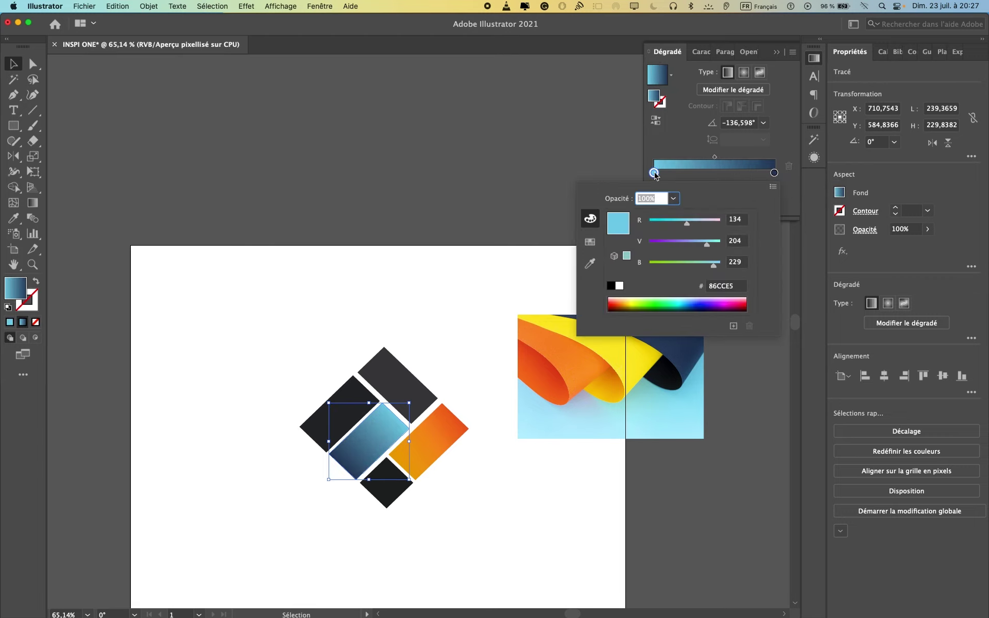
click(691, 300)
mouse_move(689, 298)
mouse_down()
mouse_move(691, 308)
mouse_move(692, 296)
mouse_up()
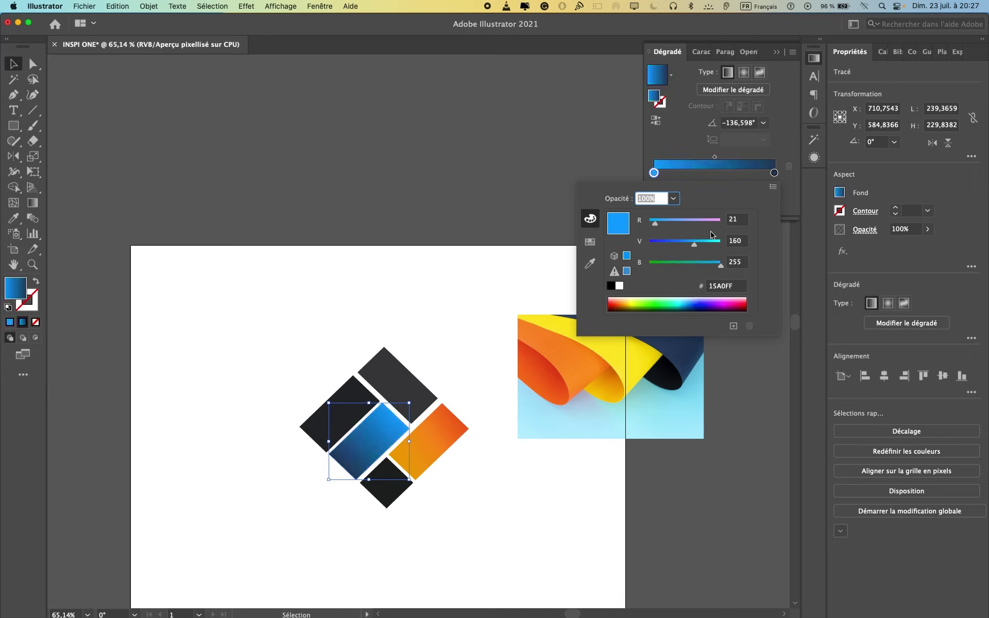
click(681, 221)
click(628, 407)
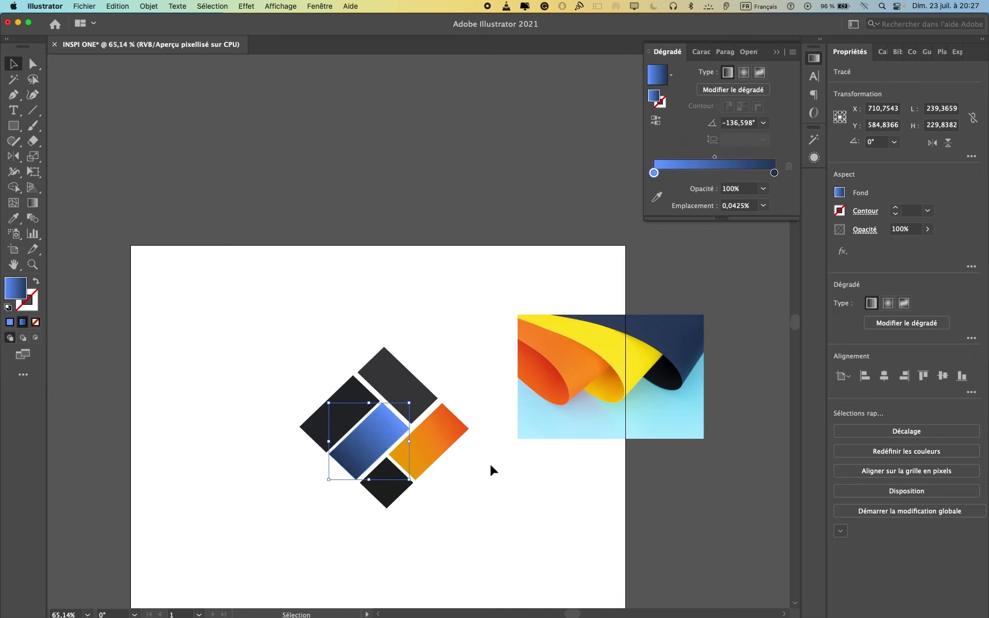
Step: Copy the orange gradient onto the left rectangle and the centre rectangle's blue gradient onto the top rectangle
click(510, 282)
click(350, 426)
key(i)
click(437, 442)
super+click(395, 391)
click(438, 429)
click(399, 425)
Step: Fill the small bottom square with solid orange-red sampled from the placed image
super+click(408, 487)
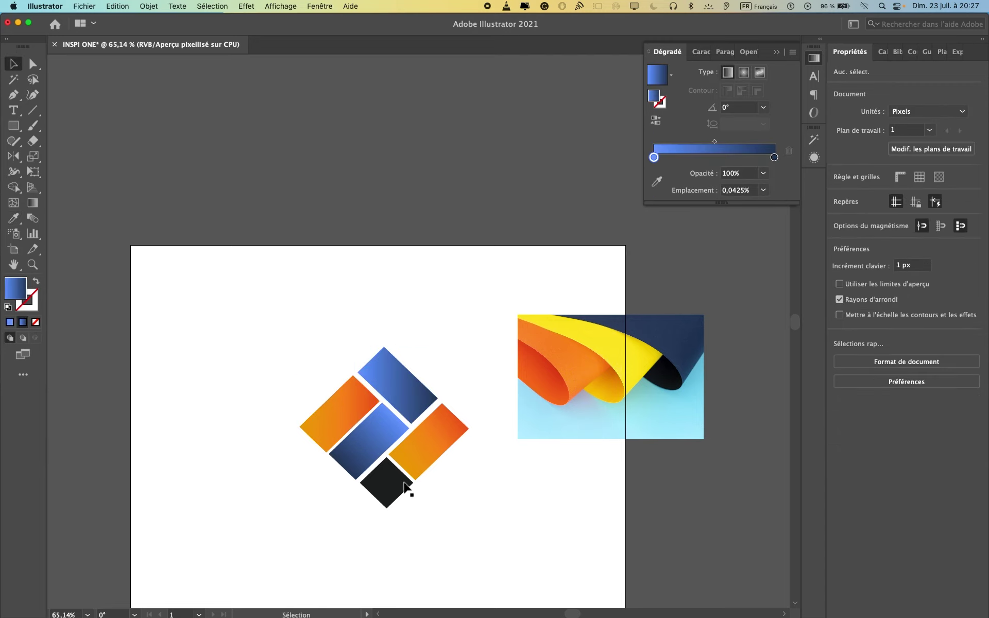
super+click(399, 482)
click(548, 378)
super+click(416, 335)
scroll(416, 335, down, 3)
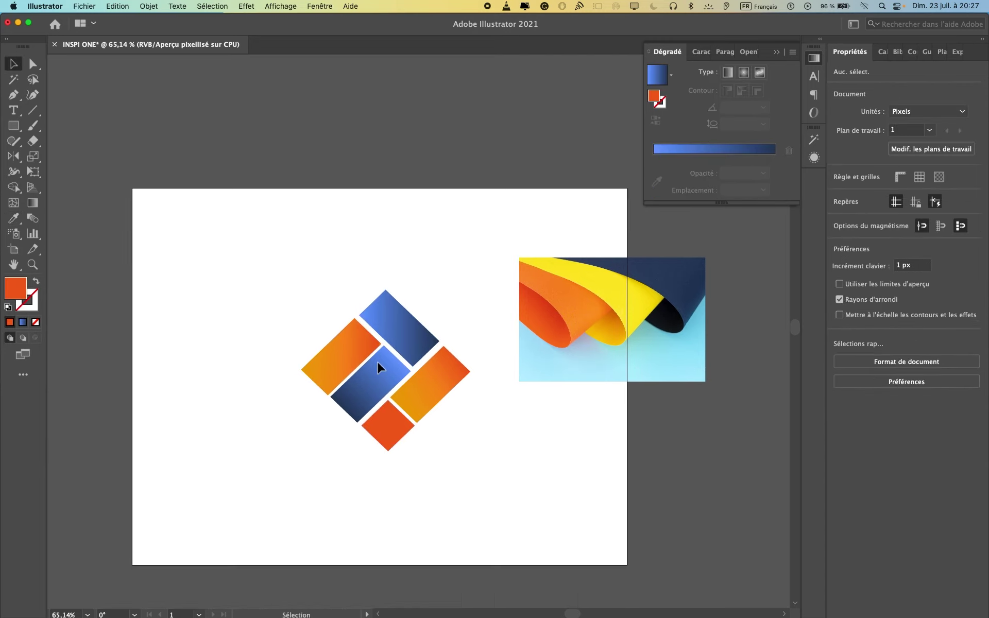
Step: Delete the placed paper-roll image beside the logo
click(377, 360)
click(473, 412)
scroll(472, 412, up, 1)
drag(516, 330, 562, 317)
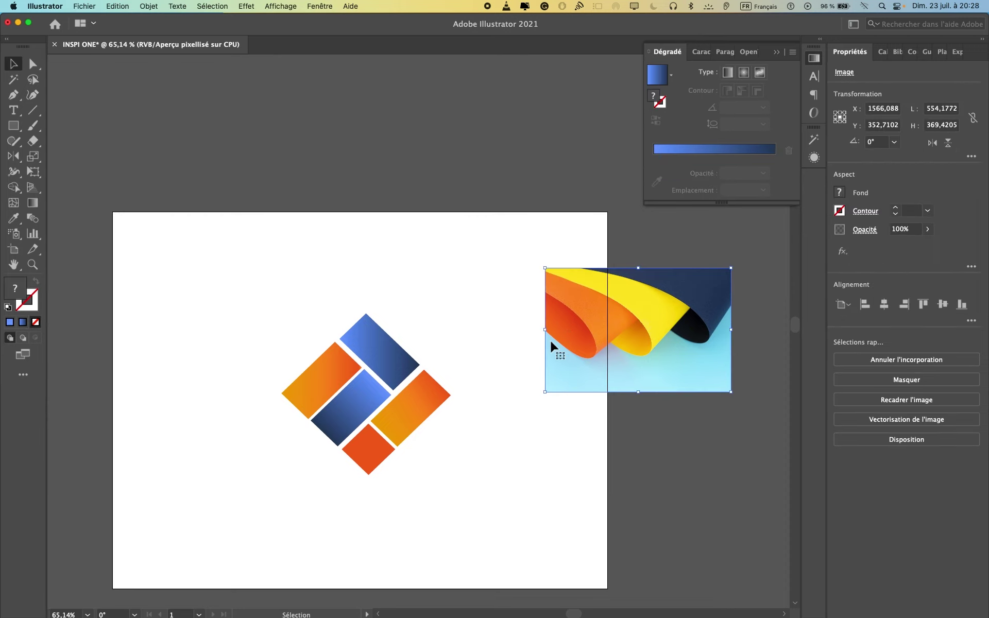
key(Delete)
Step: Enlarge the five-piece diamond slightly to nearly square proportions and group its pieces
key(super+a)
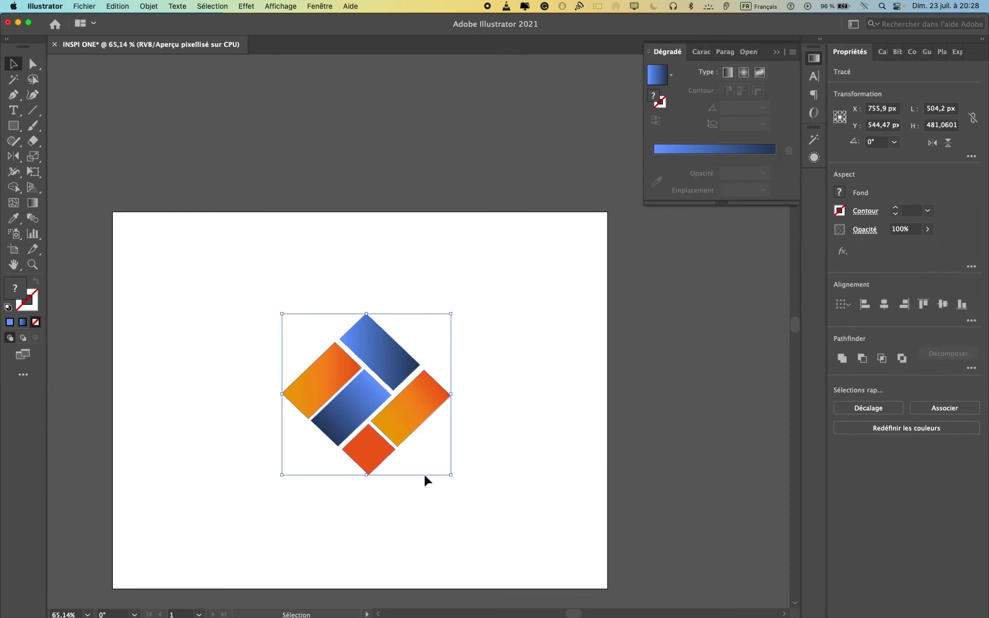
drag(451, 475, 269, 289)
drag(329, 361, 310, 364)
key(super+z)
drag(482, 511, 281, 332)
drag(468, 457, 219, 288)
click(929, 410)
click(455, 378)
Step: Add a second artboard beside the logo's artboard
scroll(454, 378, right, 5)
click(930, 153)
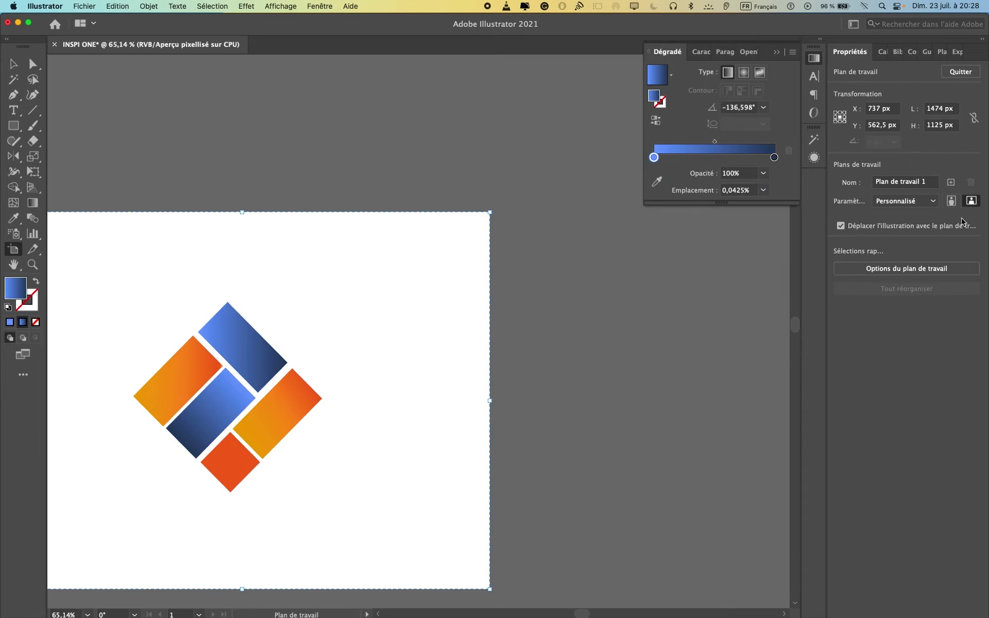
click(951, 183)
key(Escape)
Step: Place a point text on the new artboard and set its font to Roboto Black
key(t)
click(307, 329)
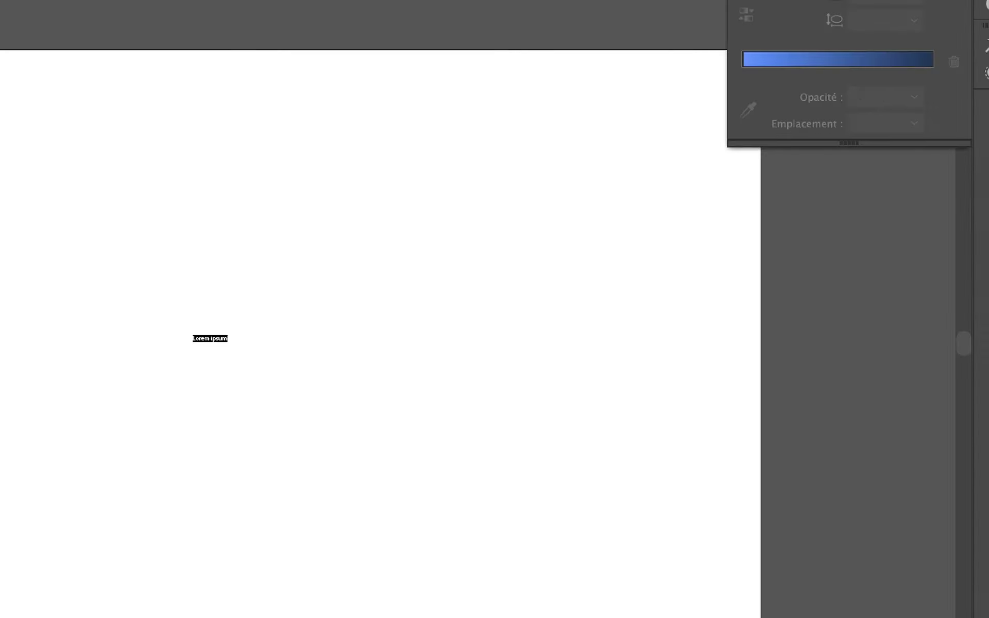
click(895, 302)
text(Robo)
key(Down)
key(Down)
key(Down)
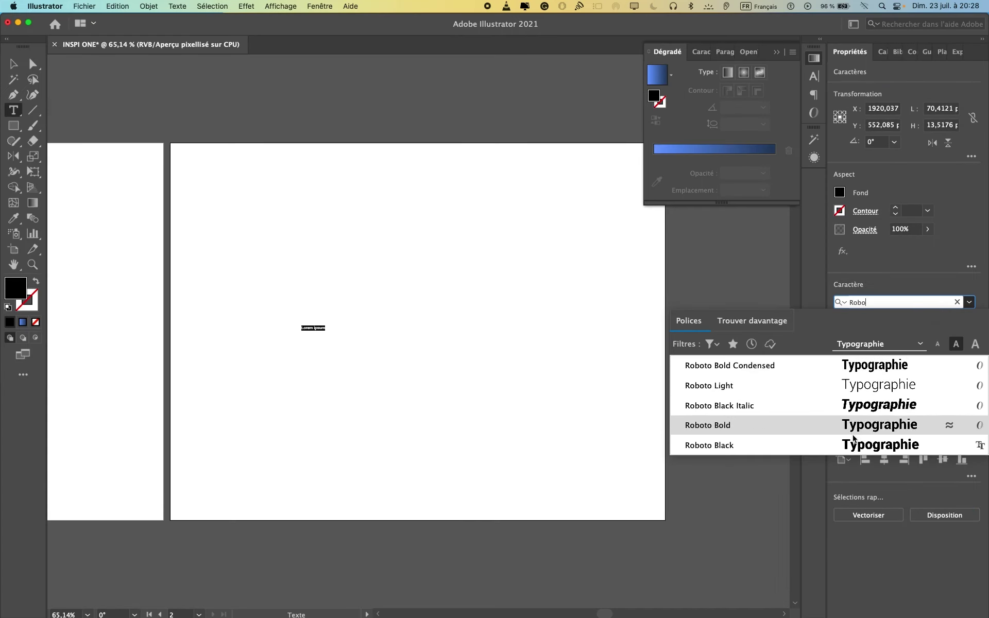
key(Down)
key(Return)
Step: Set the text size to 200 pt and move the text lower on the artboard
text(20)
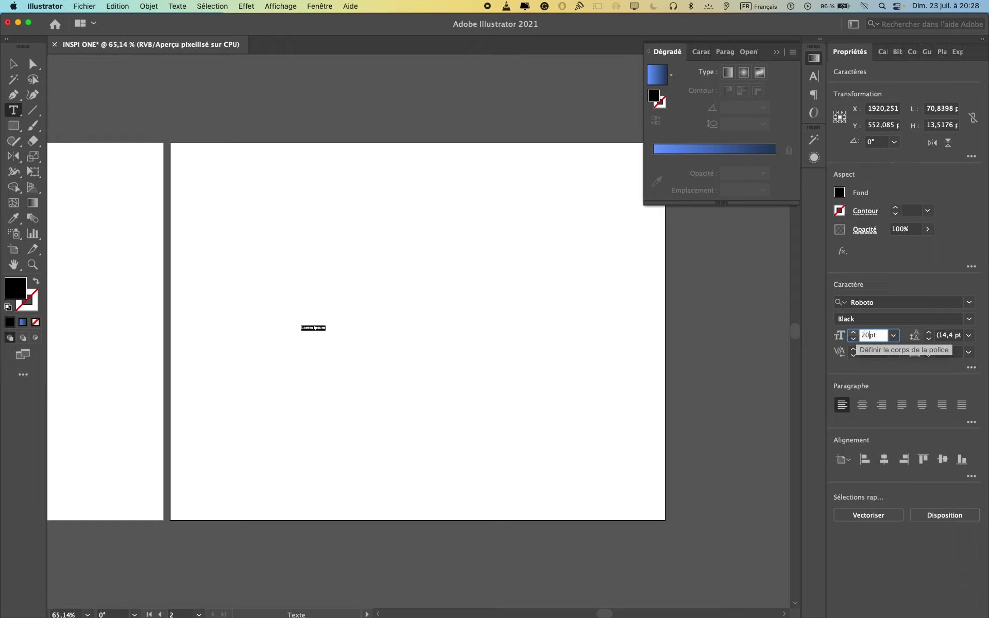
text(0)
key(Return)
click(13, 64)
drag(523, 321, 446, 405)
Step: Replace the placeholder text with "LUNIA LOGO" and shift it slightly up and to the left
double_click(447, 404)
key(super+a)
text(LUNIA )
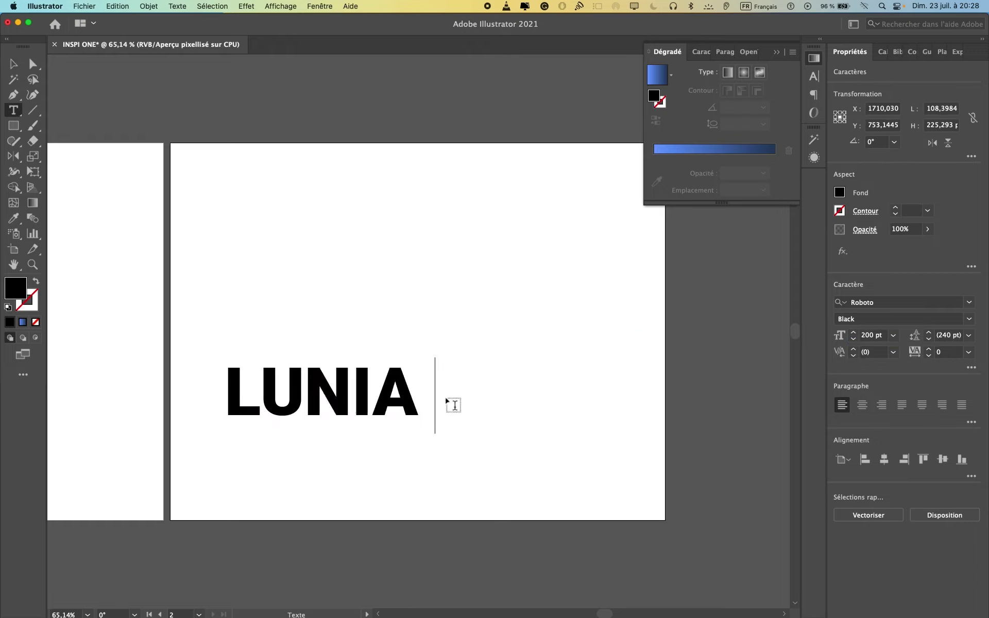
text(LOGO)
scroll(338, 230, left, 3)
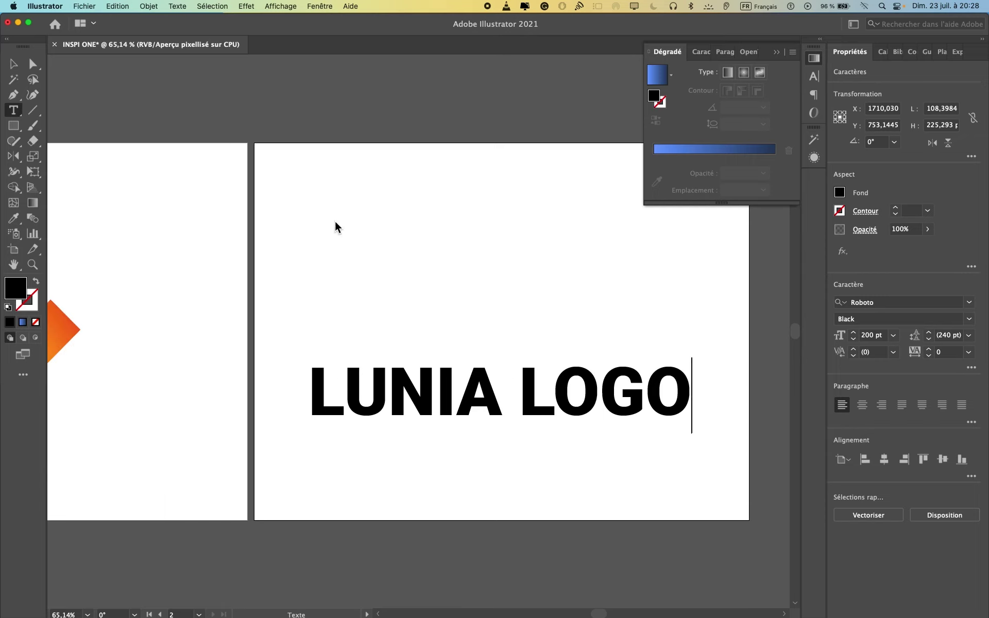
key(Escape)
scroll(424, 342, right, 4)
drag(436, 392, 426, 386)
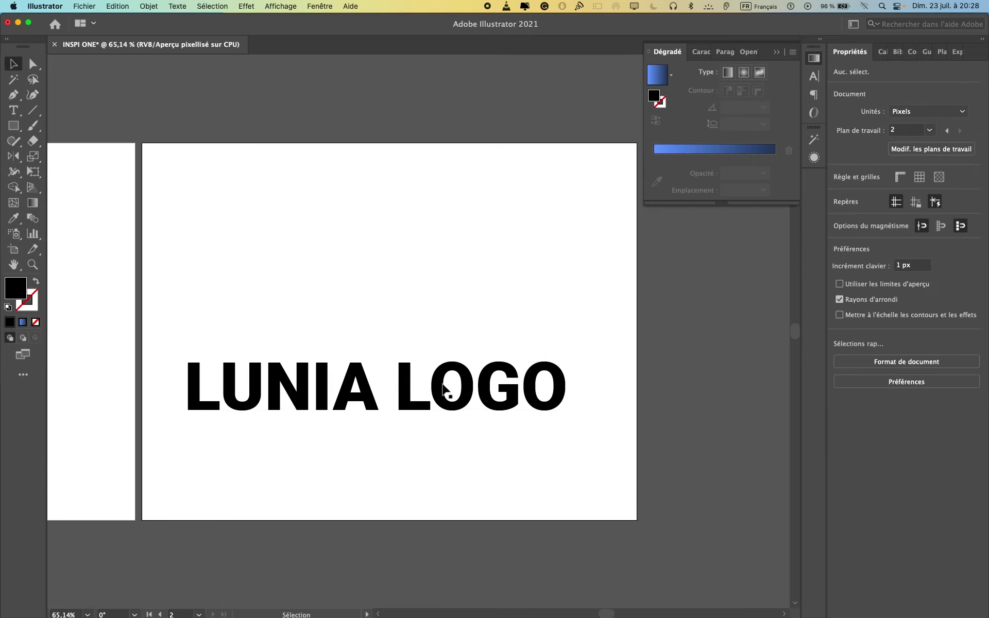
Step: Place a second point text above the title and set its size to 50 pt
key(t)
click(461, 268)
drag(867, 334, 850, 337)
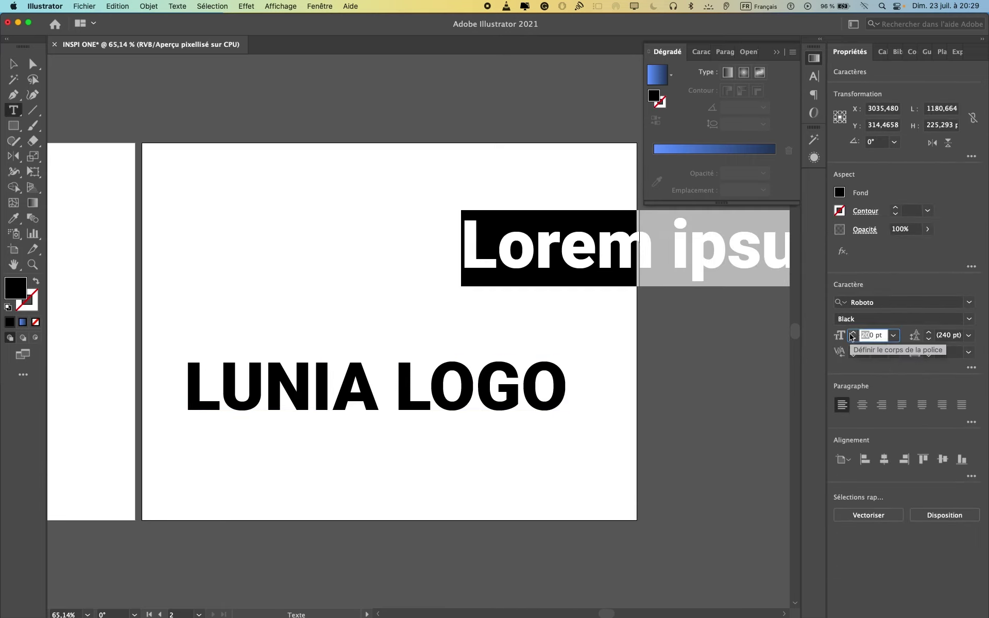
key(Return)
click(872, 335)
key(BackSpace)
key(Return)
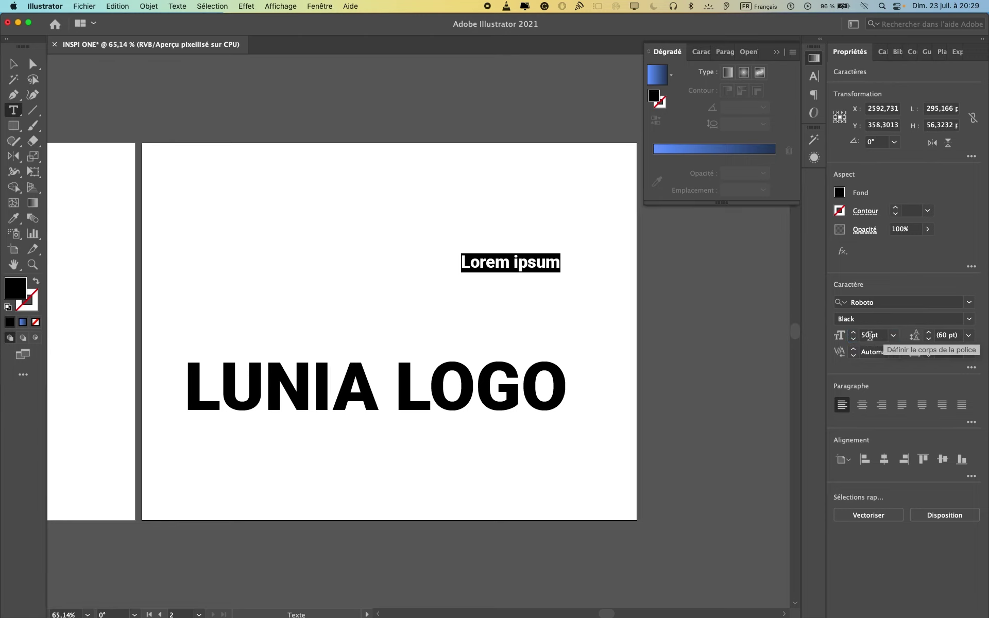
Step: Set the second text to Roboto Light and move it directly under the start of LUNIA LOGO
click(879, 303)
click(968, 302)
click(673, 364)
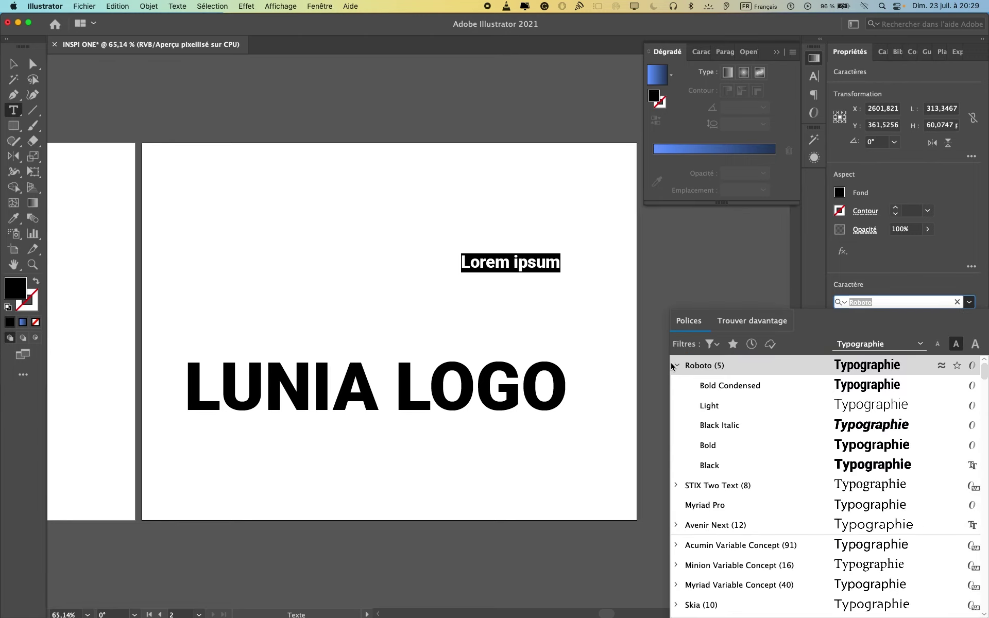
click(714, 403)
click(14, 64)
drag(490, 269, 216, 444)
Step: Replace the small placeholder text with the tagline "BE THE BEST GAMER IN THE WORLD"
click(962, 318)
click(936, 351)
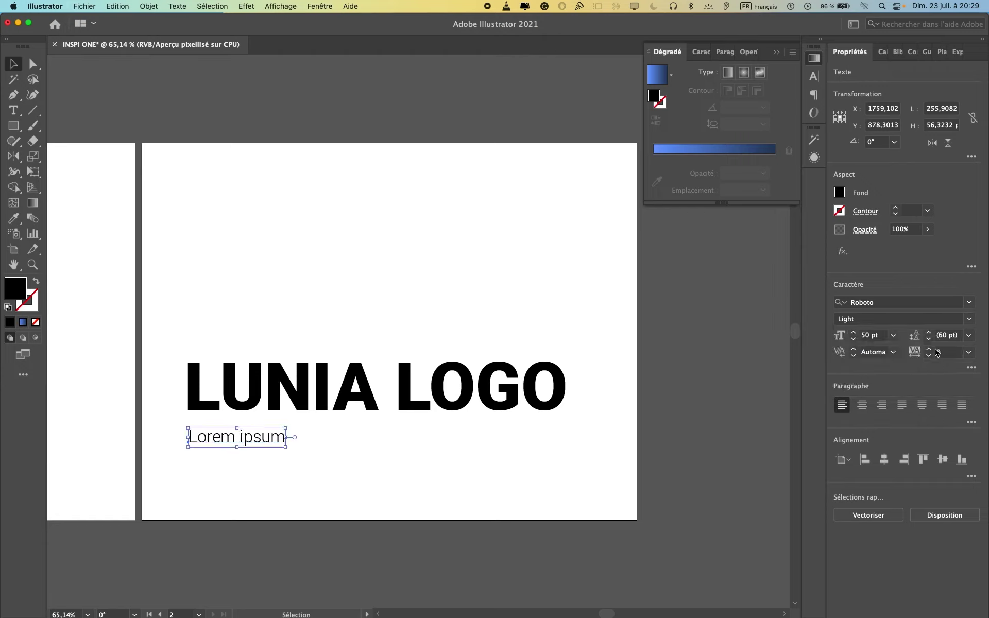
triple_click(262, 439)
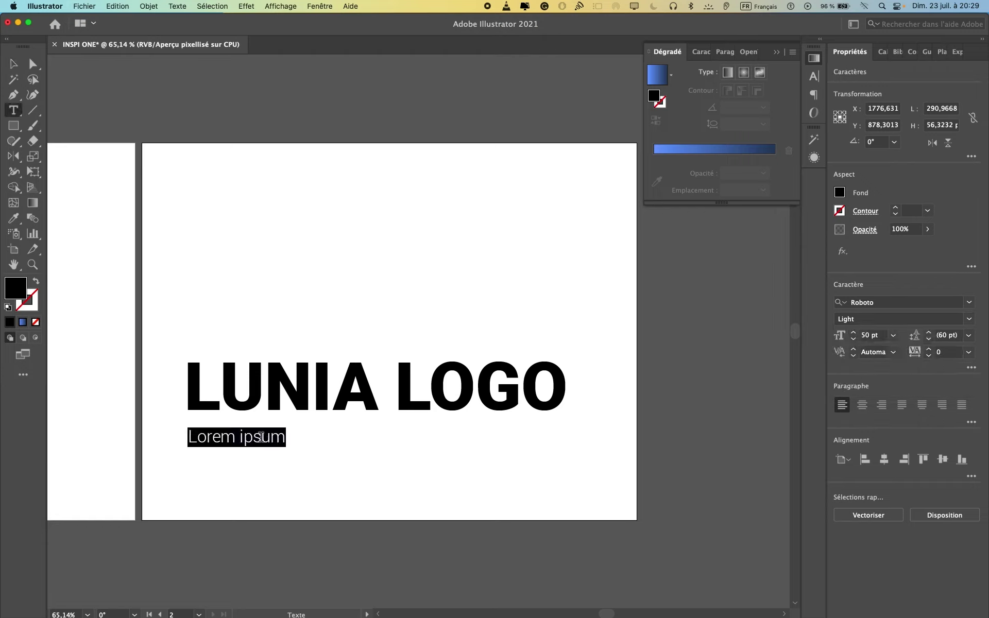
text(THJ)
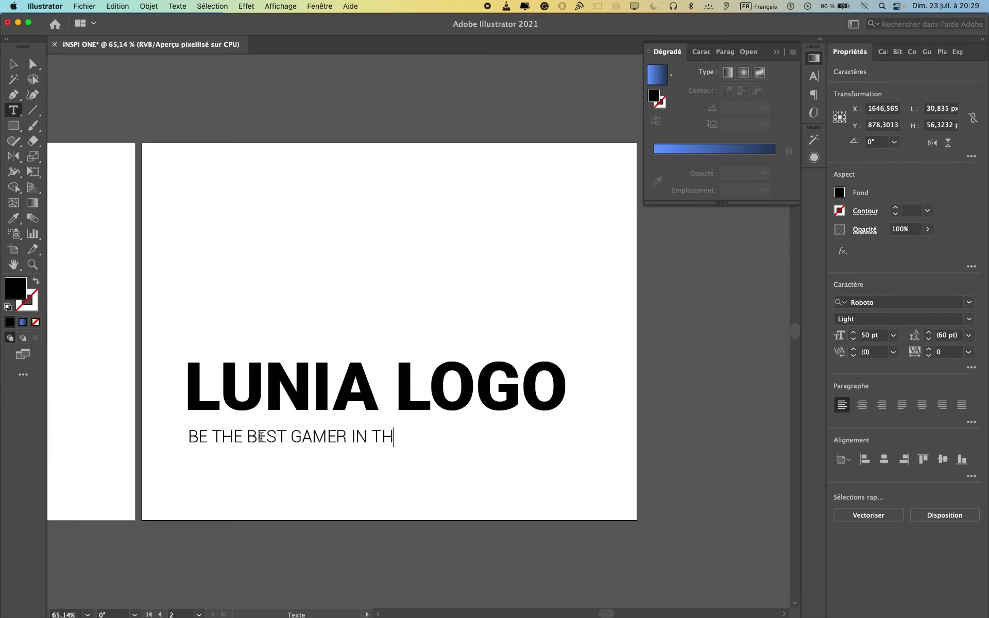
scroll(146, 178, down, 1)
key(Escape)
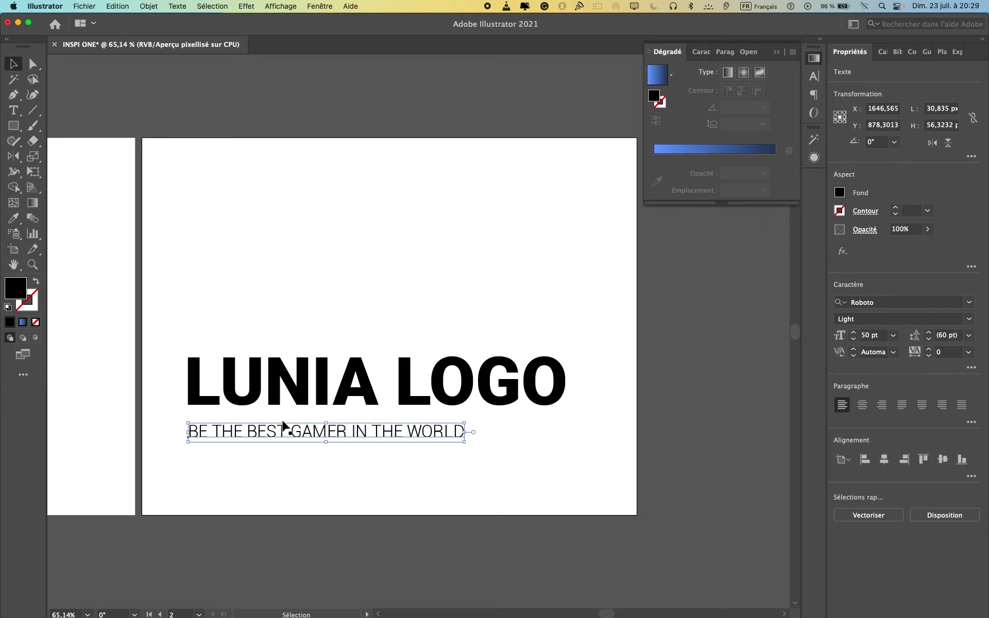
Step: Widen the tagline's tracking until it spans the title's width, and align it closely beneath the title
click(930, 349)
click(930, 349)
click(930, 349)
click(930, 349)
click(930, 349)
click(930, 349)
click(930, 349)
click(930, 349)
click(930, 349)
click(647, 458)
drag(507, 431, 481, 429)
click(534, 508)
Step: Try to apply the logo's top blue gradient to the LUNIA LOGO title with the Eyedropper
click(565, 392)
scroll(567, 391, left, 4)
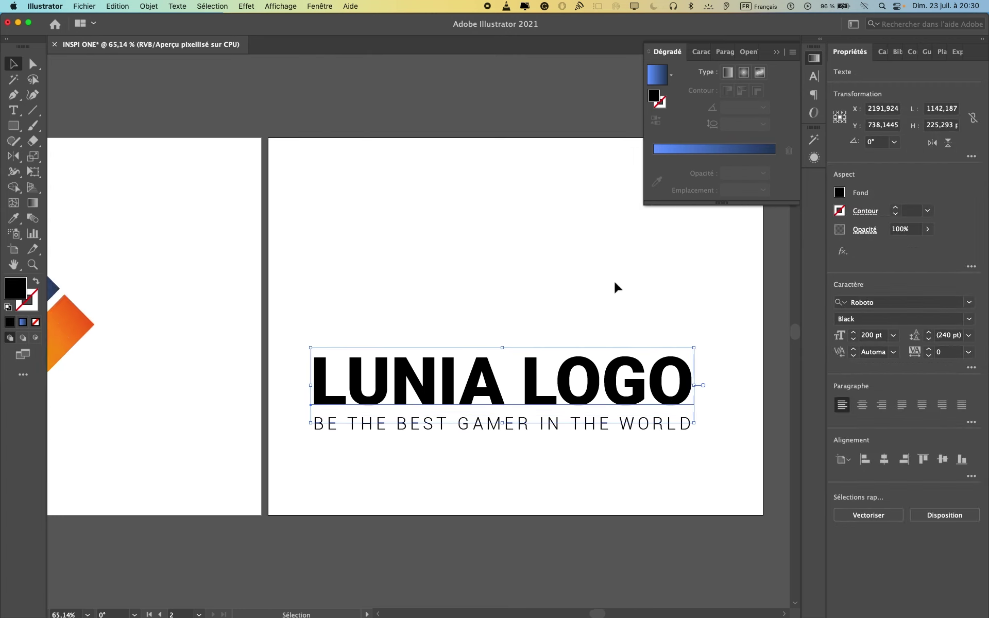
scroll(616, 286, down, 5)
scroll(615, 283, up, 4)
key(i)
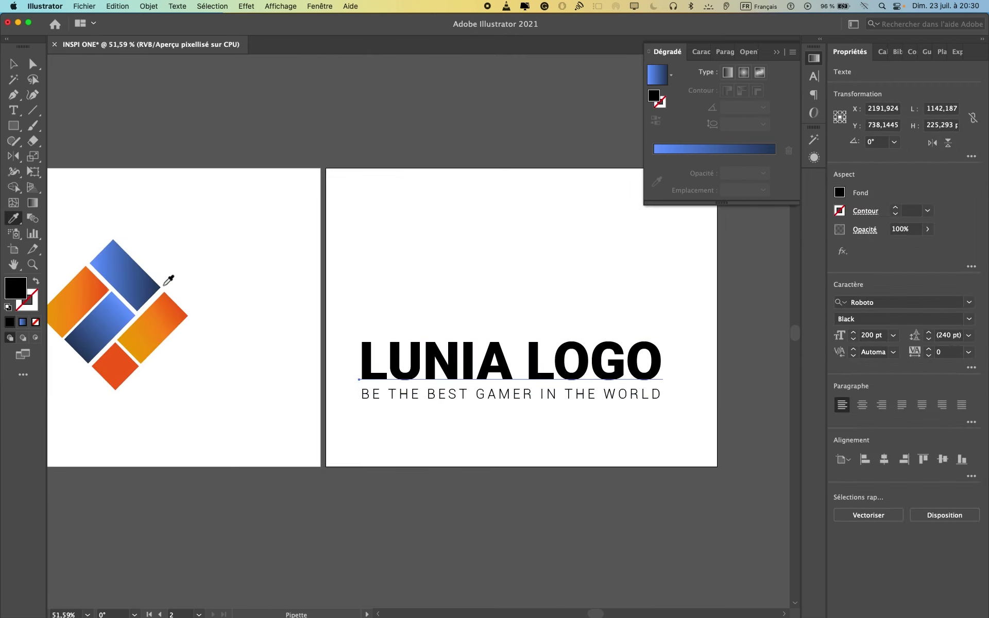
click(153, 285)
key(v)
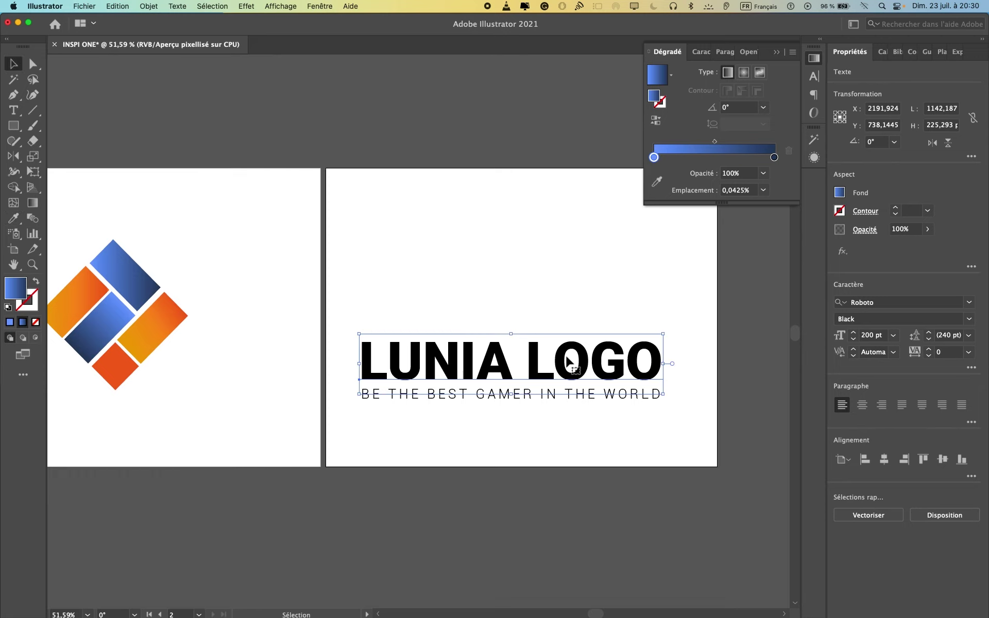
Step: Draw a small square with the blue gradient below the tagline as a comparison swatch for the title
click(476, 287)
key(m)
mouse_move(436, 262)
mouse_down()
mouse_move(462, 289)
mouse_move(454, 460)
mouse_up()
click(473, 376)
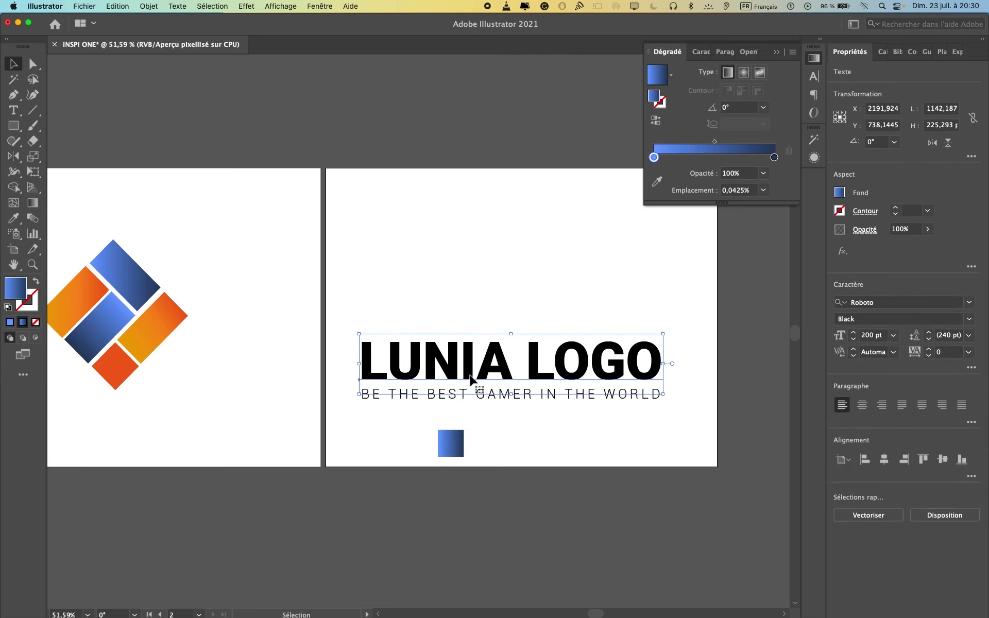
click(462, 419)
click(451, 443)
Step: Check the colour values of the dark end stop in the LUNIA LOGO title's gradient fill
click(515, 368)
click(839, 192)
click(774, 158)
double_click(774, 157)
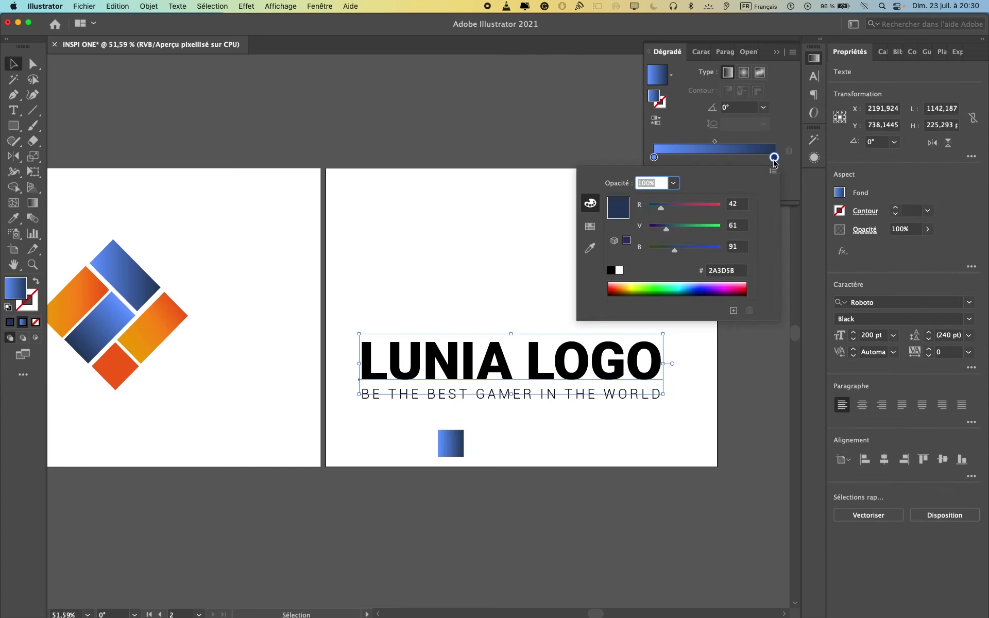
click(736, 271)
click(893, 285)
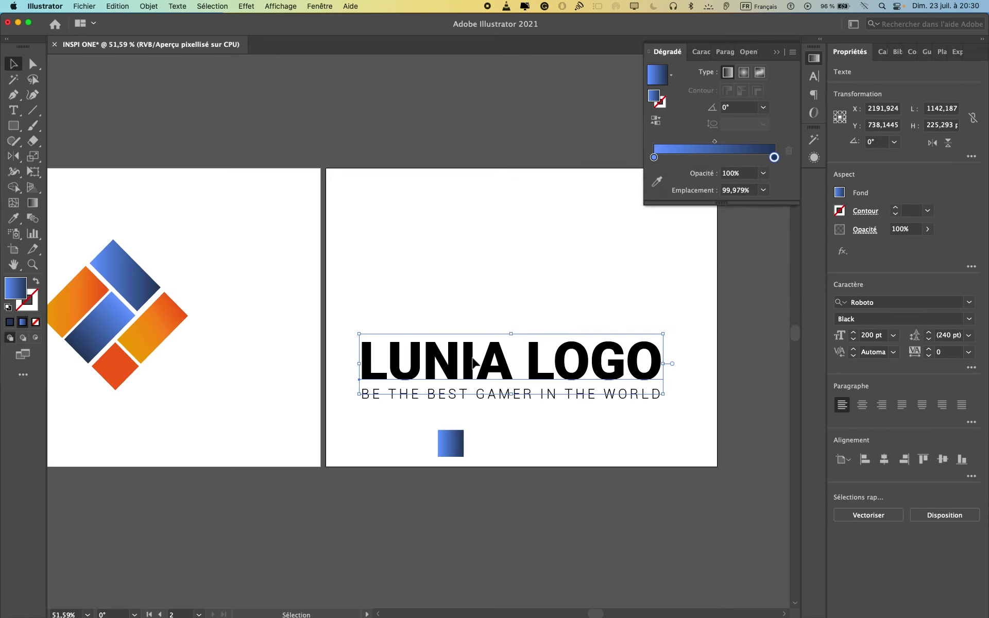
Step: Try to recolour the title's selected characters by changing the dark gradient stop to hex 000049
double_click(656, 359)
click(840, 192)
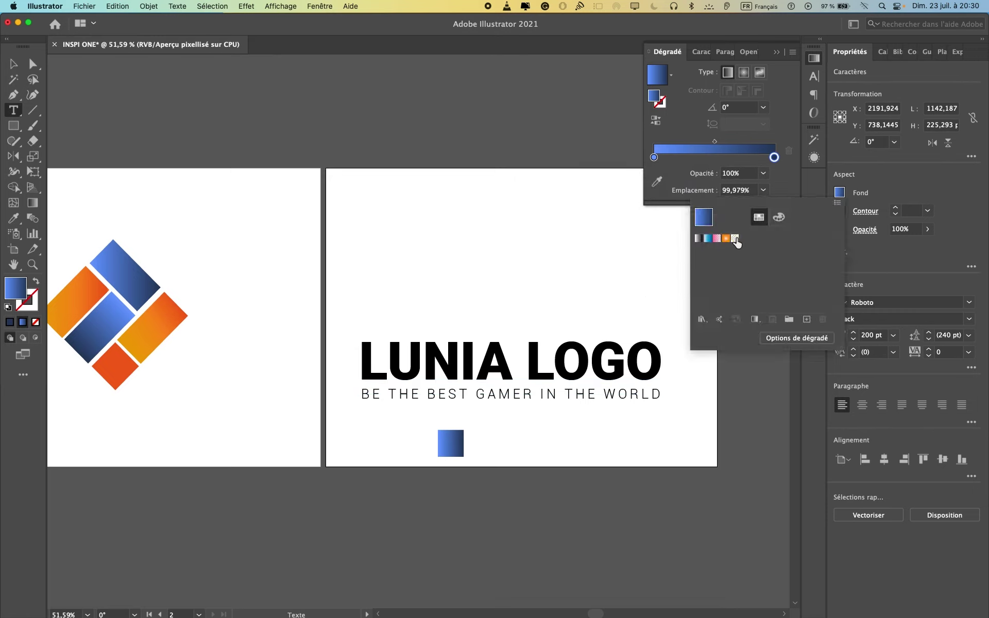
click(778, 217)
click(707, 304)
click(715, 304)
click(707, 304)
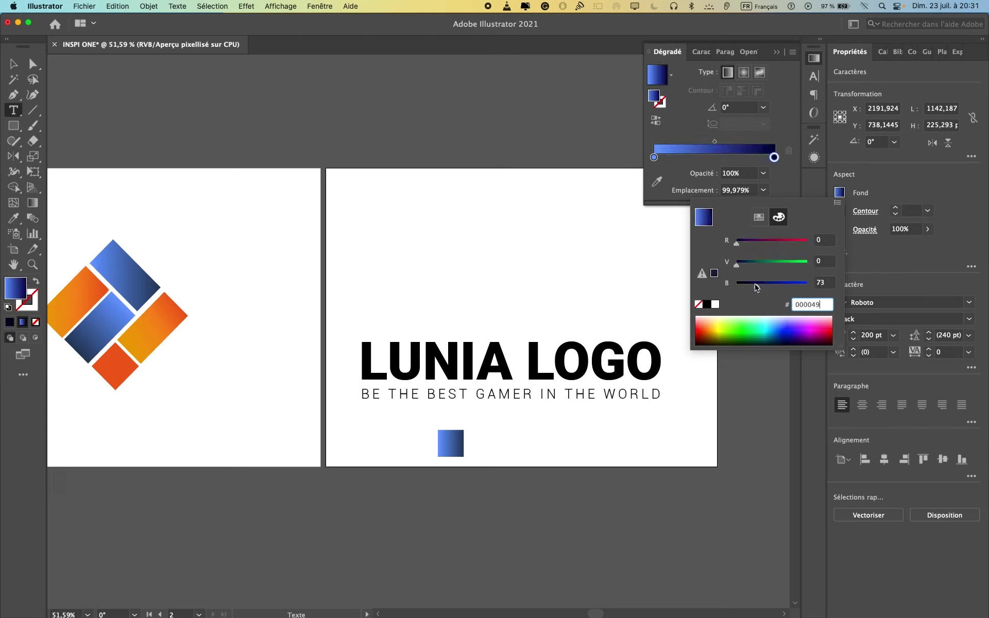
click(13, 65)
click(523, 352)
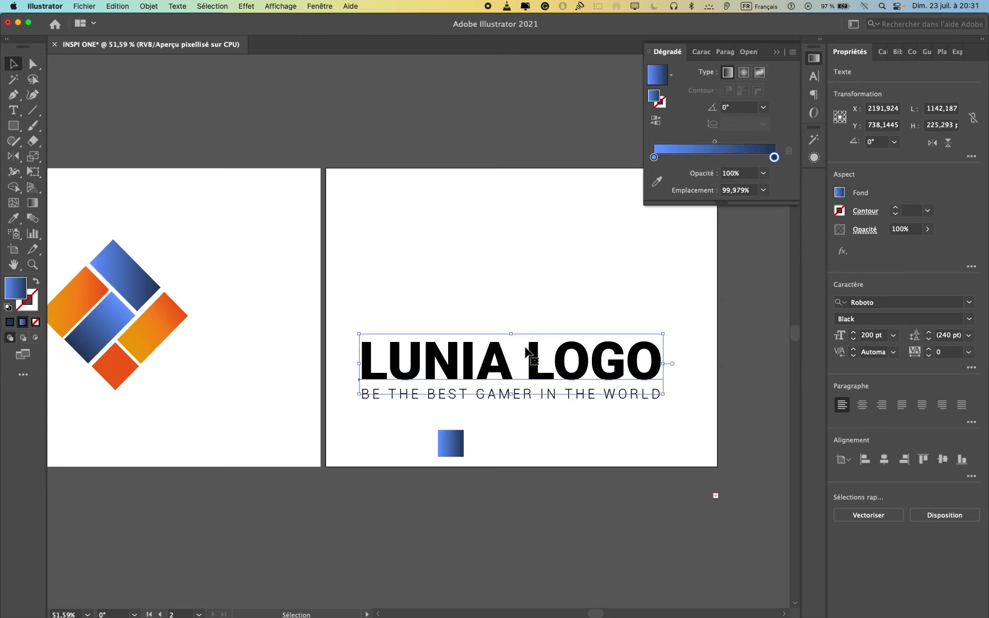
click(693, 484)
Step: Copy the diamond logo onto the second artboard at about 354 by 341 px and position it centrally above the title
drag(150, 327, 561, 273)
drag(602, 342, 573, 312)
key(super+z)
click(554, 276)
click(608, 316)
drag(540, 277, 527, 307)
click(593, 452)
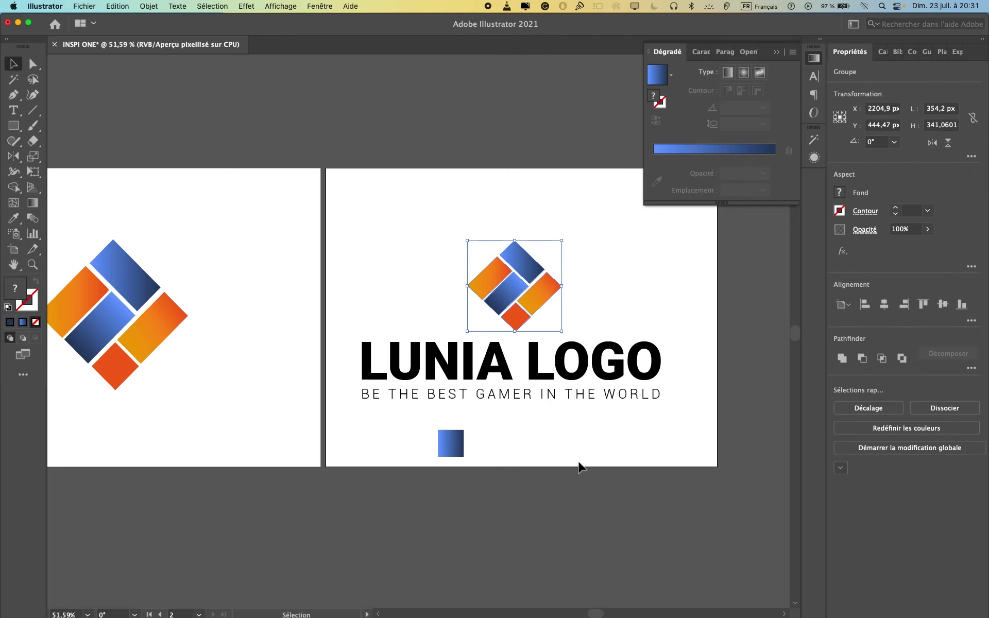
Step: Delete the small gradient square below the tagline
click(579, 462)
scroll(583, 409, right, 3)
scroll(587, 414, up, 1)
click(355, 466)
key(Delete)
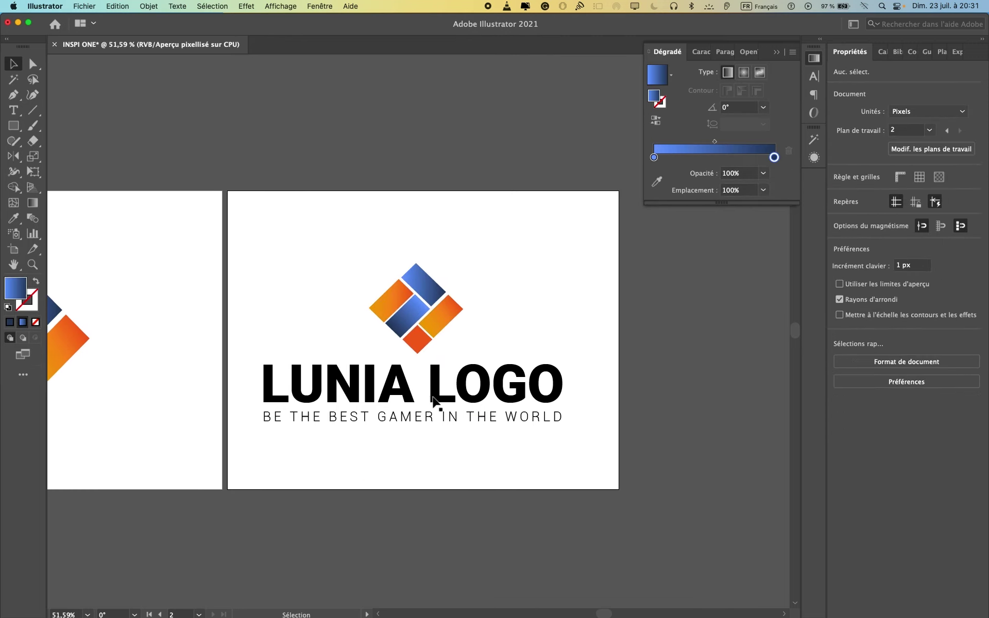
Step: Set the LUNIA LOGO title's font size to 150 pt and centre it horizontally on the artboard beneath the logo
click(552, 410)
drag(564, 416, 519, 399)
key(super+z)
drag(869, 335, 852, 336)
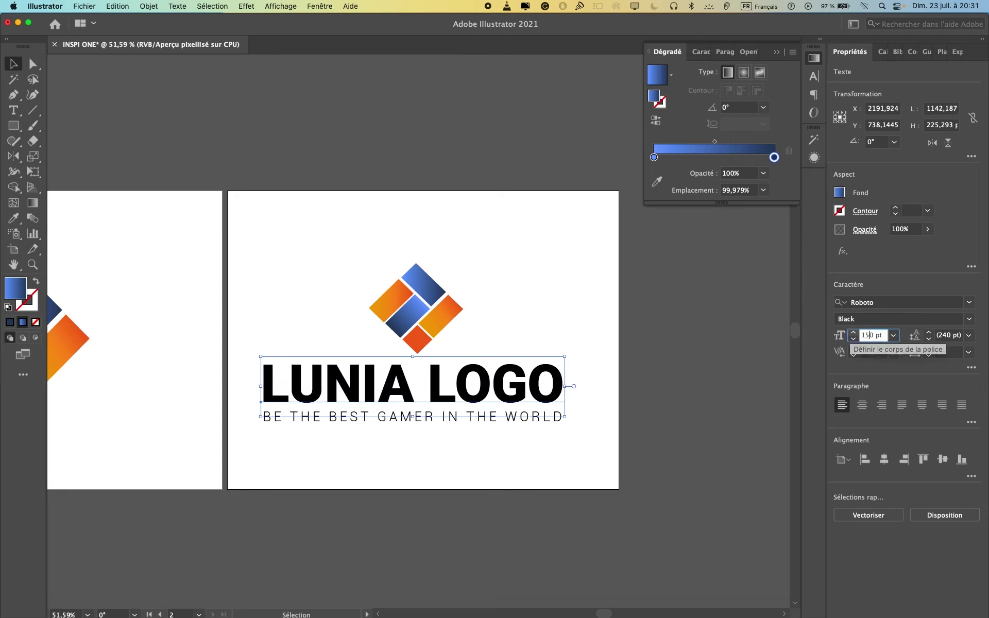
key(Return)
click(597, 362)
drag(435, 391, 482, 380)
click(884, 459)
Step: Centre the tagline horizontally on the artboard and move it up close beneath the title
click(468, 484)
click(520, 417)
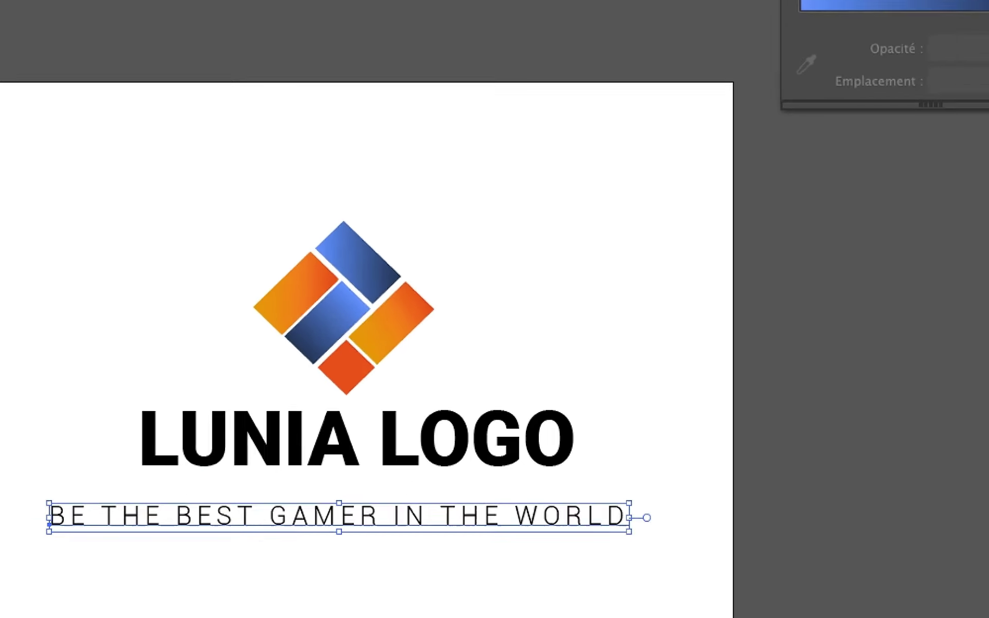
click(884, 459)
click(683, 469)
drag(479, 417, 480, 405)
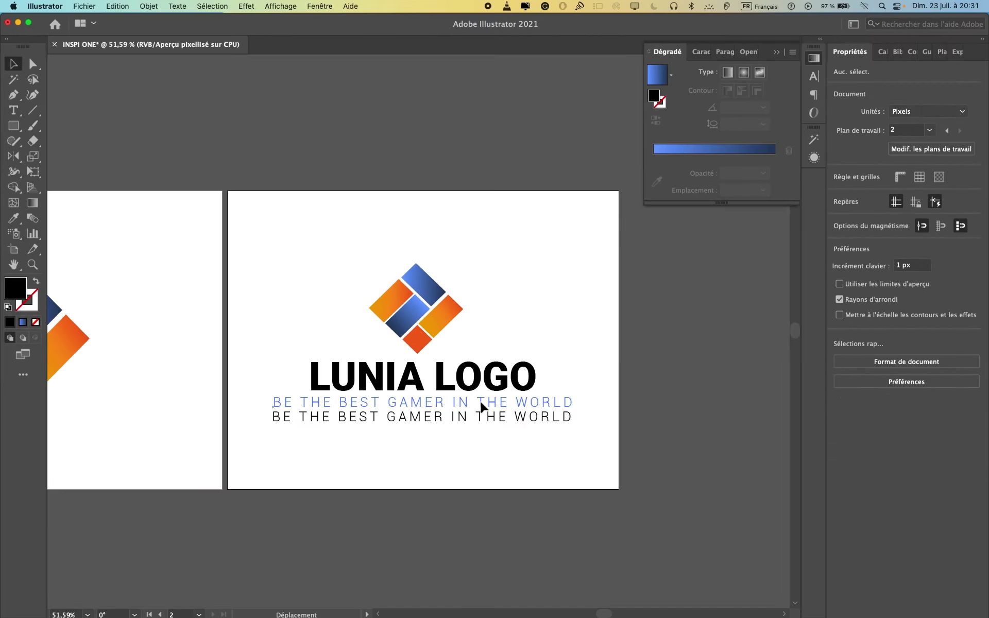
click(577, 362)
Step: Nudge the diamond logo slightly higher to leave more space above the title
scroll(484, 413, up, 3)
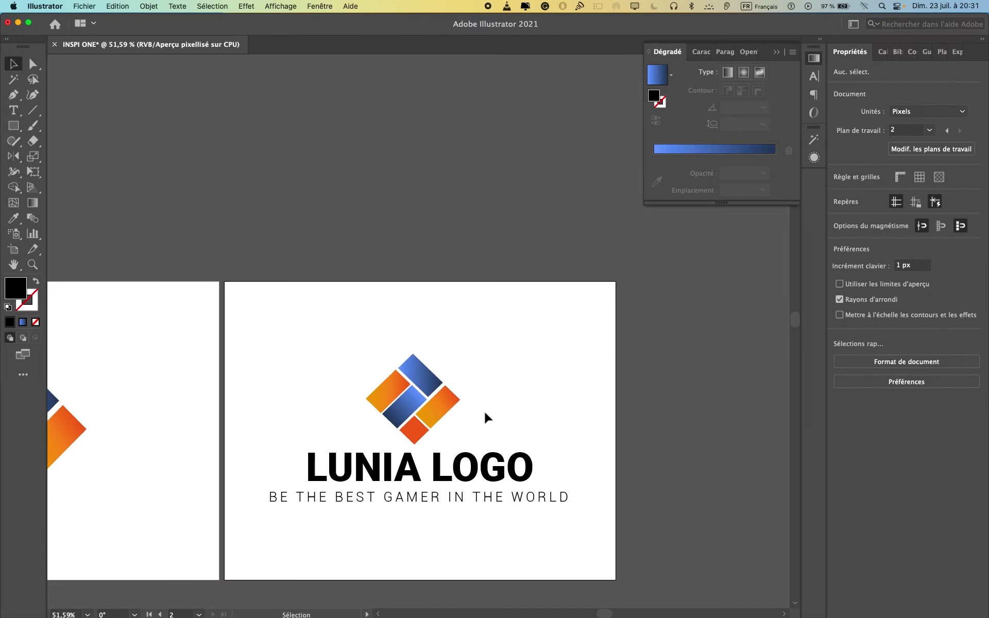
click(401, 416)
click(581, 457)
Step: Add a third artboard of the same size beside the second one
scroll(579, 532, right, 5)
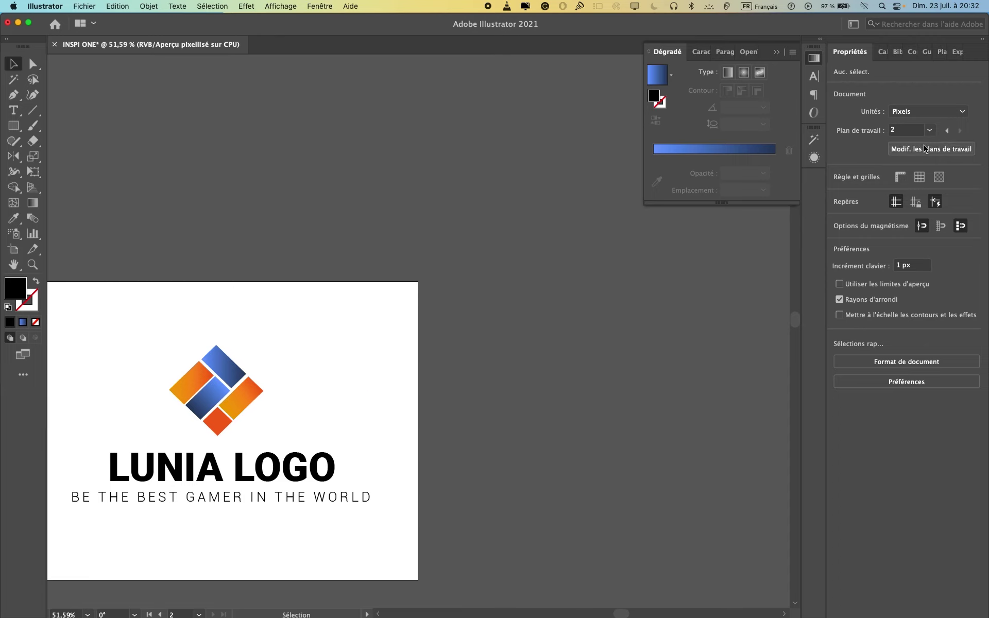
click(957, 149)
click(955, 181)
click(12, 63)
Step: Copy the logo, title and tagline onto the third artboard and align them on a common horizontal centre
drag(69, 248, 156, 493)
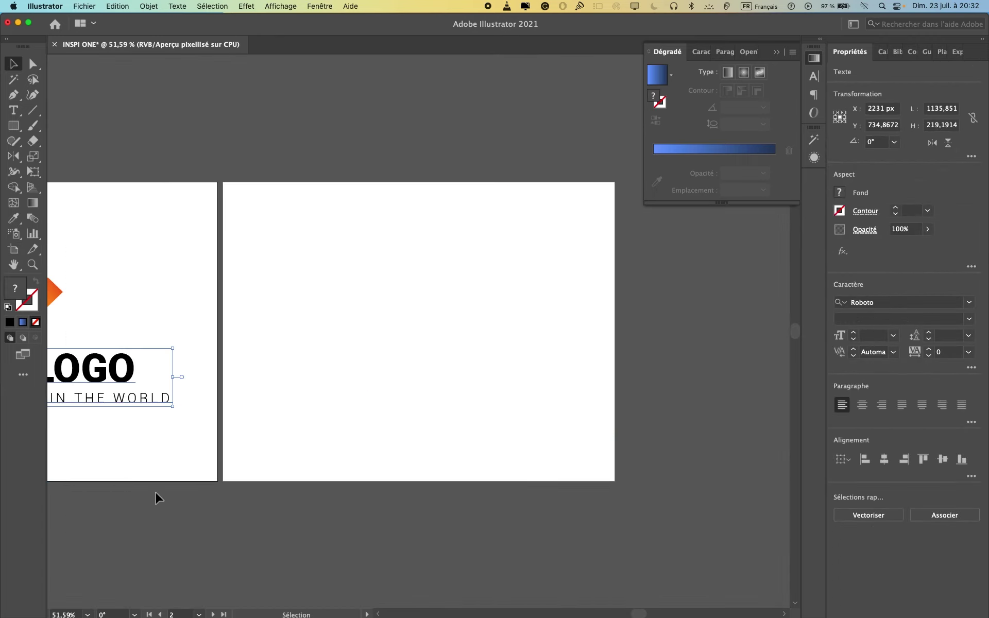
scroll(156, 492, left, 2)
shift+click(86, 297)
key(a)
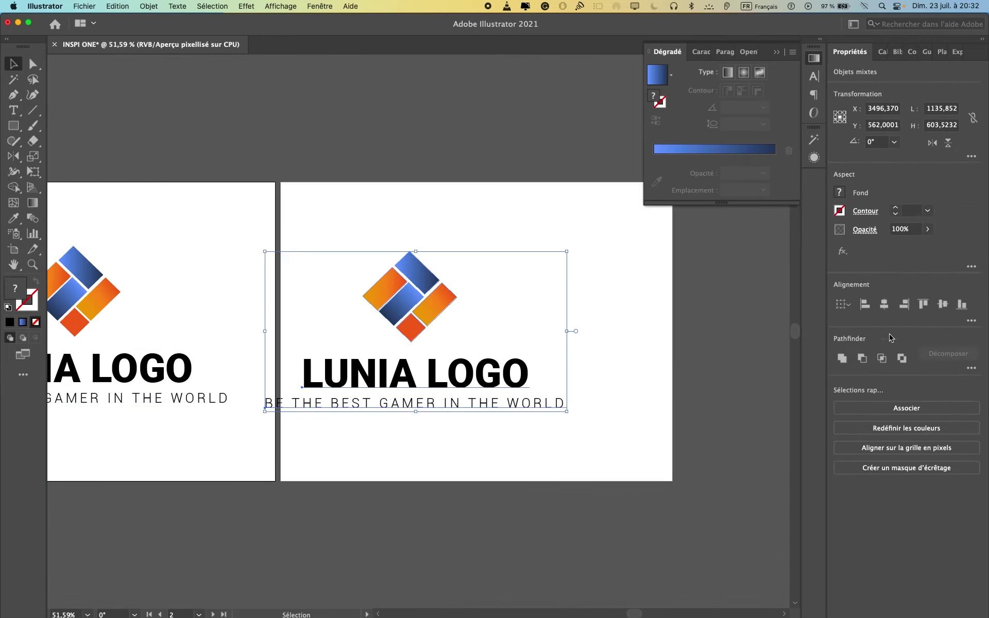
click(884, 304)
click(550, 469)
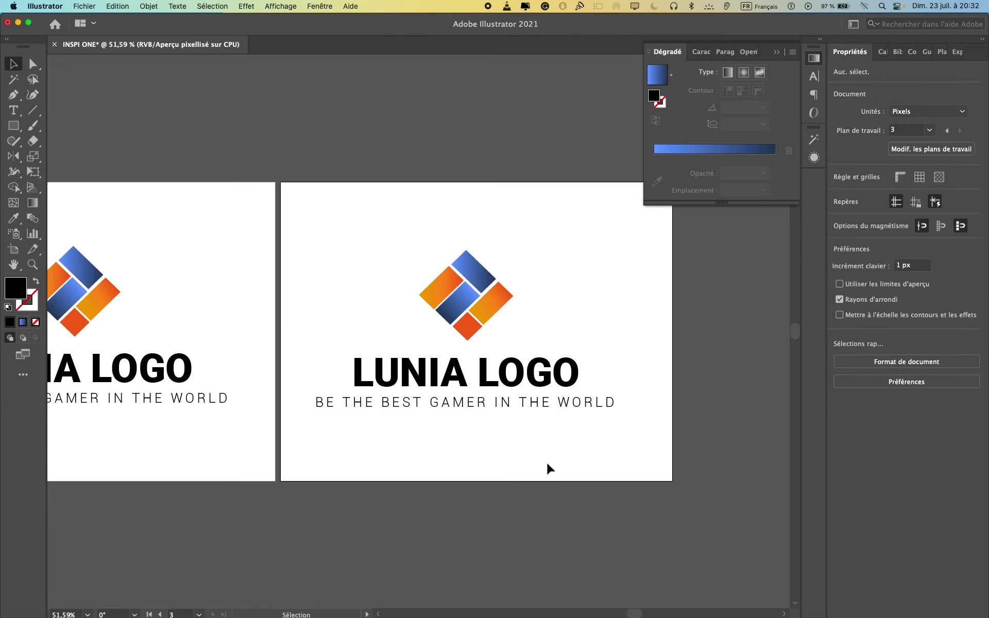
Step: Draw a blue-gradient rectangle of about 1472 by 1127 px covering the third artboard
key(period)
key(m)
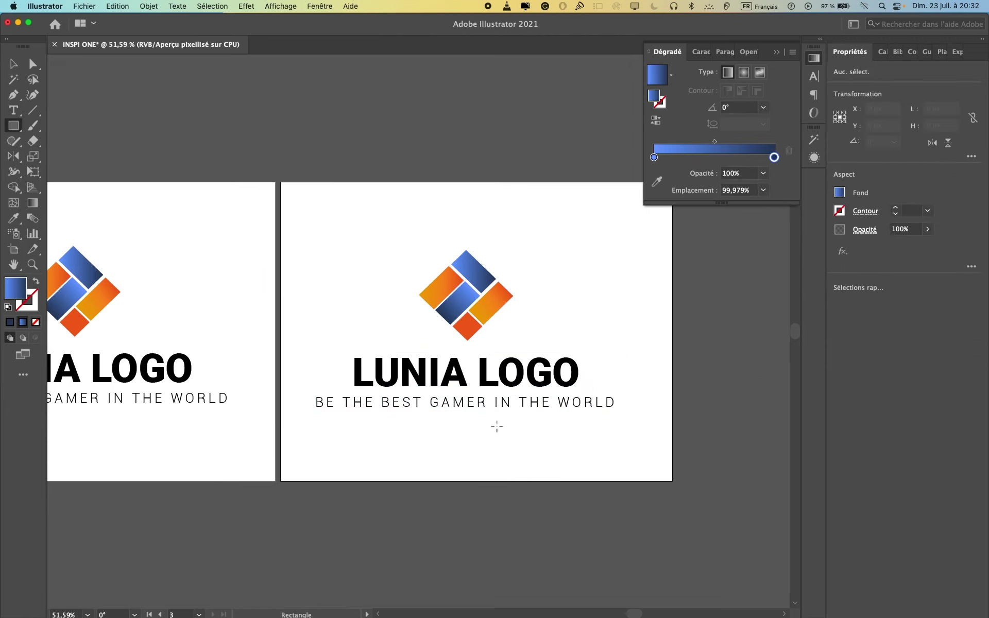
drag(282, 182, 673, 480)
key(v)
Step: Add a dark blue stop just before the middle of the rectangle's gradient, keeping a dark stop at 100%
click(839, 193)
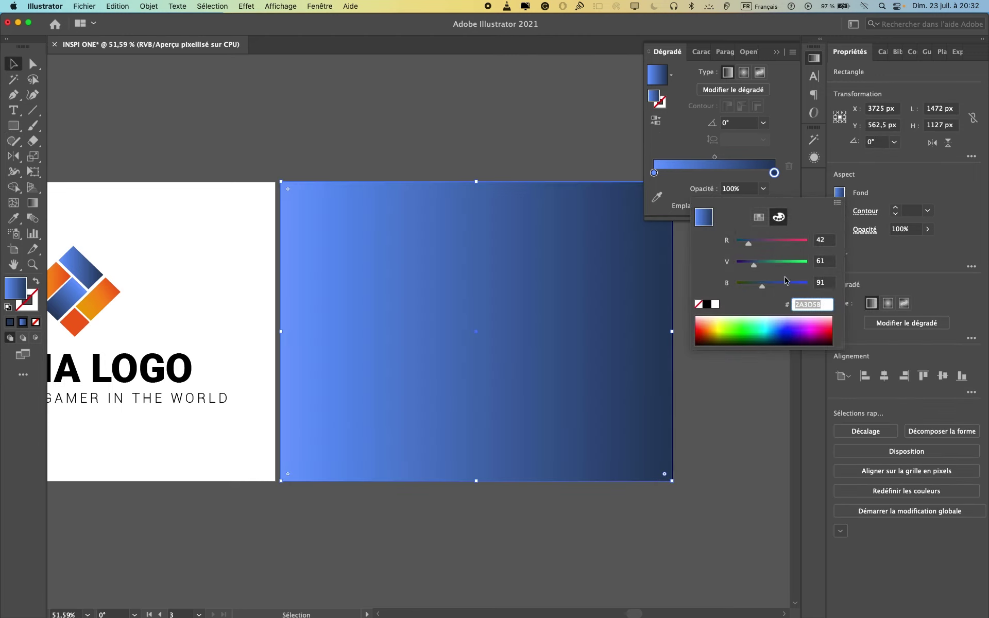
click(758, 217)
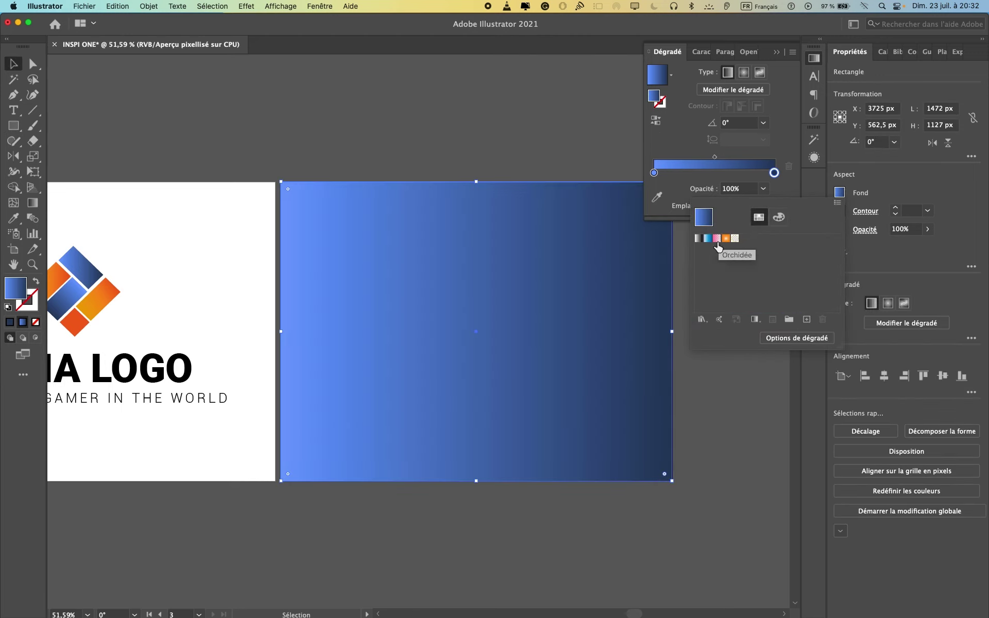
click(784, 338)
double_click(654, 172)
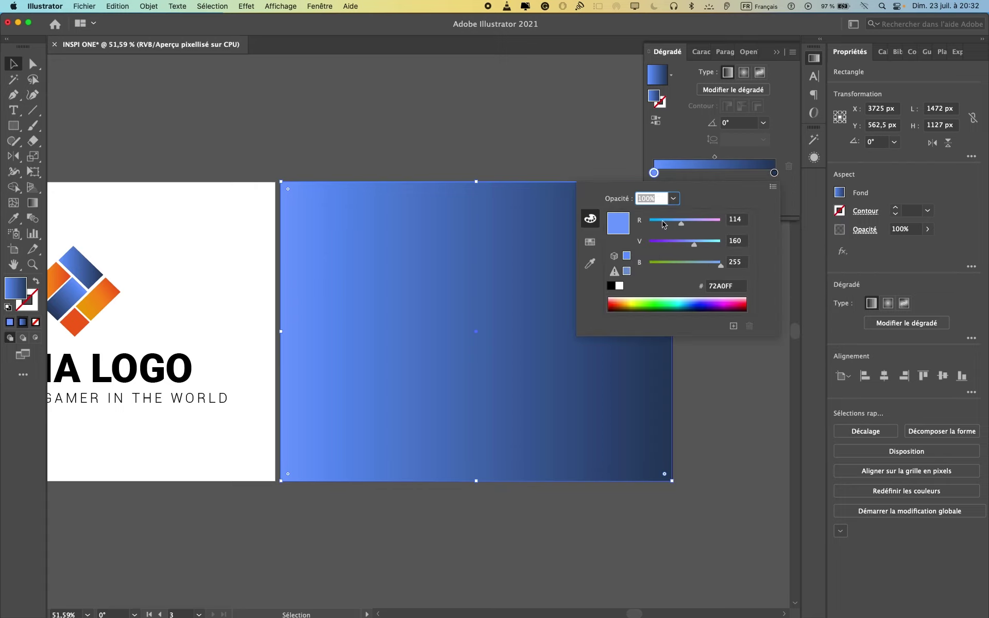
click(777, 173)
drag(775, 173, 707, 172)
click(728, 172)
drag(768, 173, 775, 172)
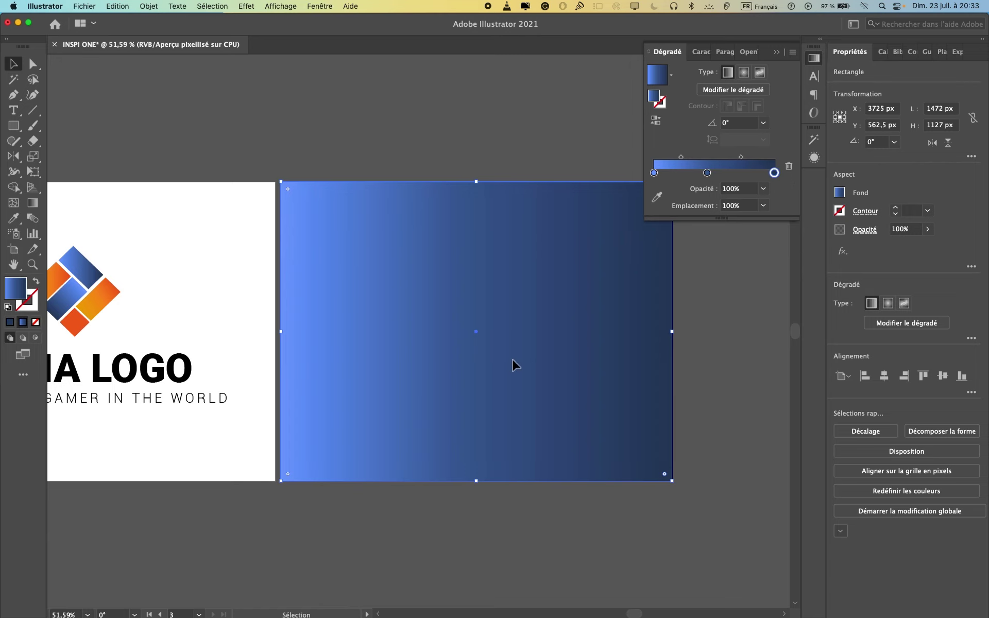
click(763, 384)
click(637, 383)
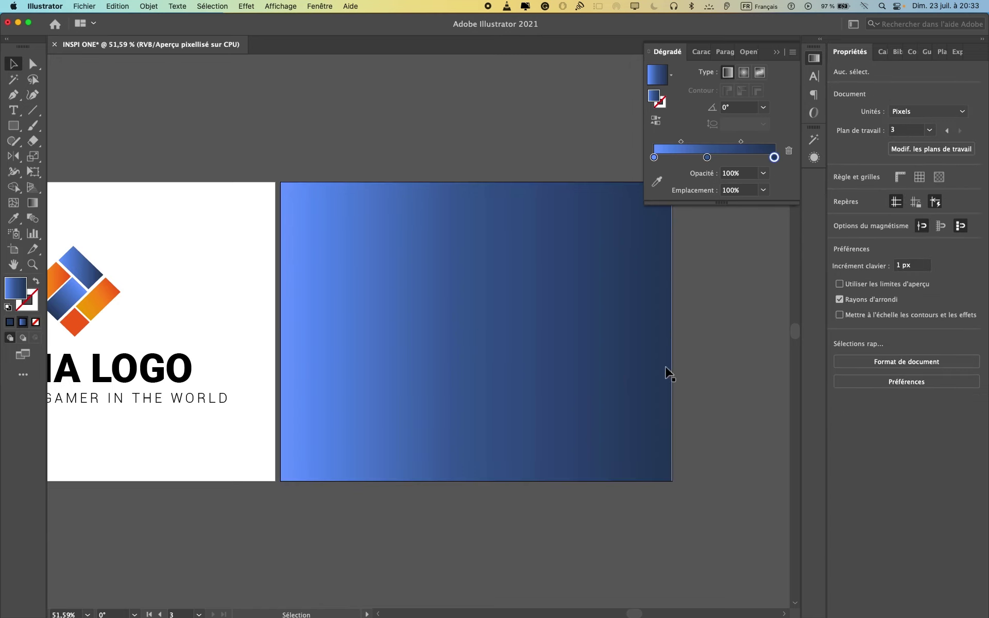
Step: Widen the gradient rectangle to 1474 px and send it behind the logo, title and tagline
drag(673, 331, 672, 332)
key(super+shift+[)
key(super+2)
Step: Colour the third artboard's title and tagline white with the Eyedropper, sampling the neighbouring white artboard
click(554, 367)
key(i)
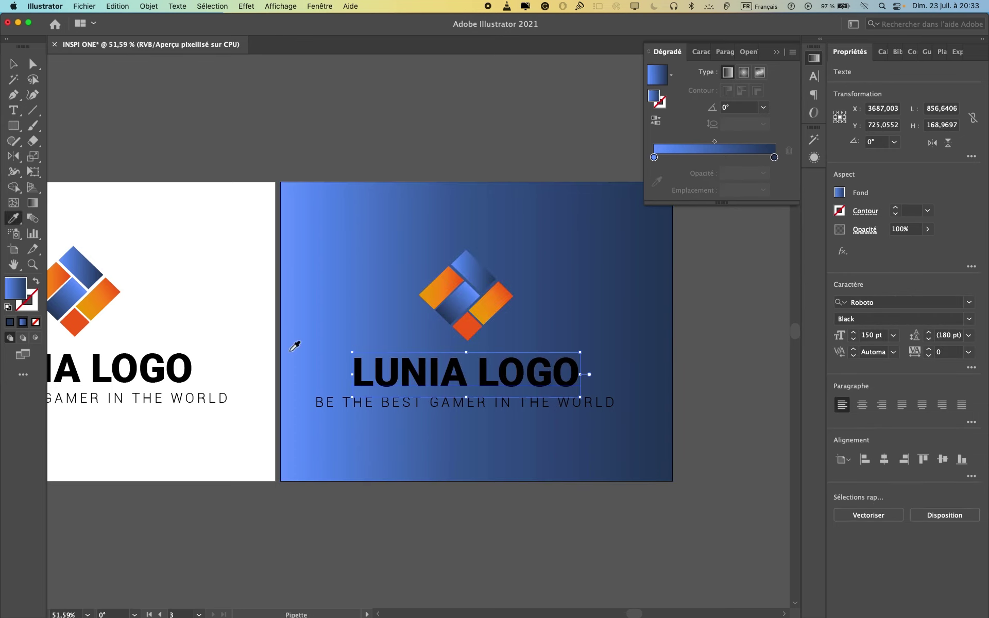
click(249, 349)
super+click(418, 404)
click(211, 324)
key(v)
Step: Lower the gradient background rectangle's opacity to 92%
click(626, 290)
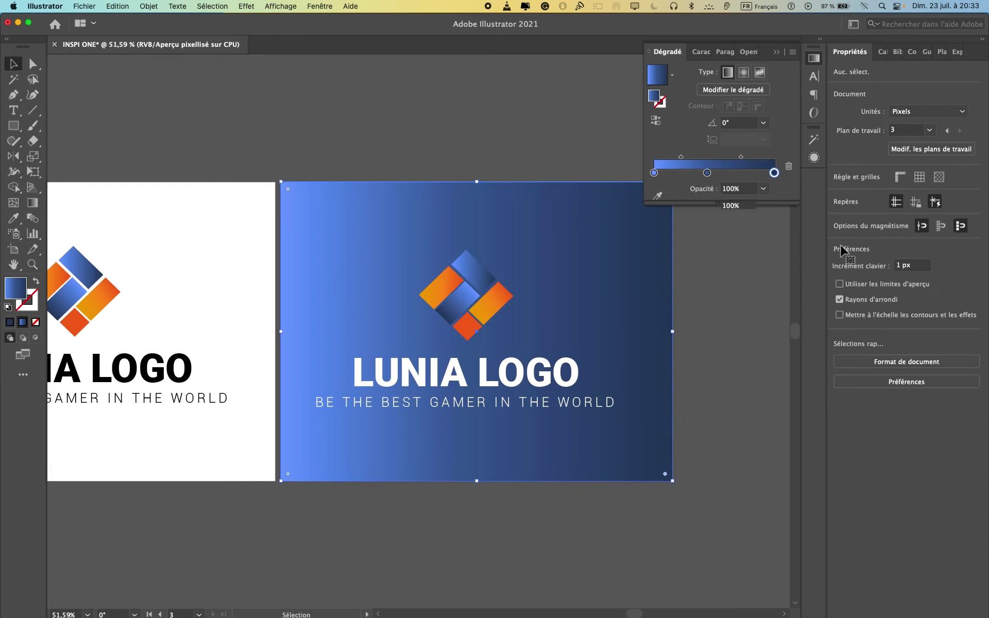
click(927, 229)
mouse_move(925, 245)
mouse_down()
mouse_move(912, 245)
mouse_move(922, 247)
mouse_up()
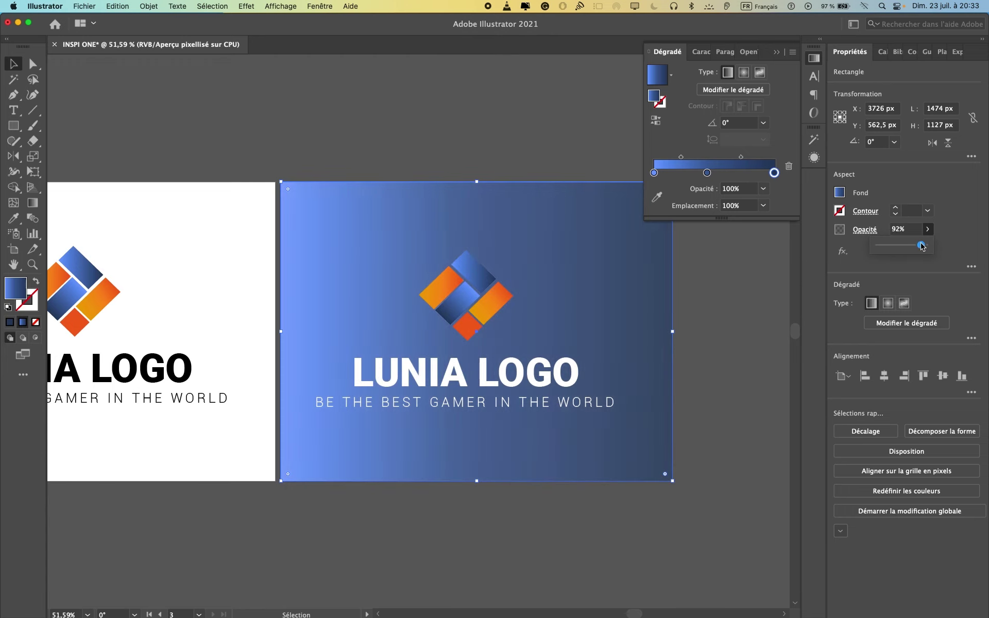
scroll(615, 287, up, 5)
scroll(615, 288, down, 4)
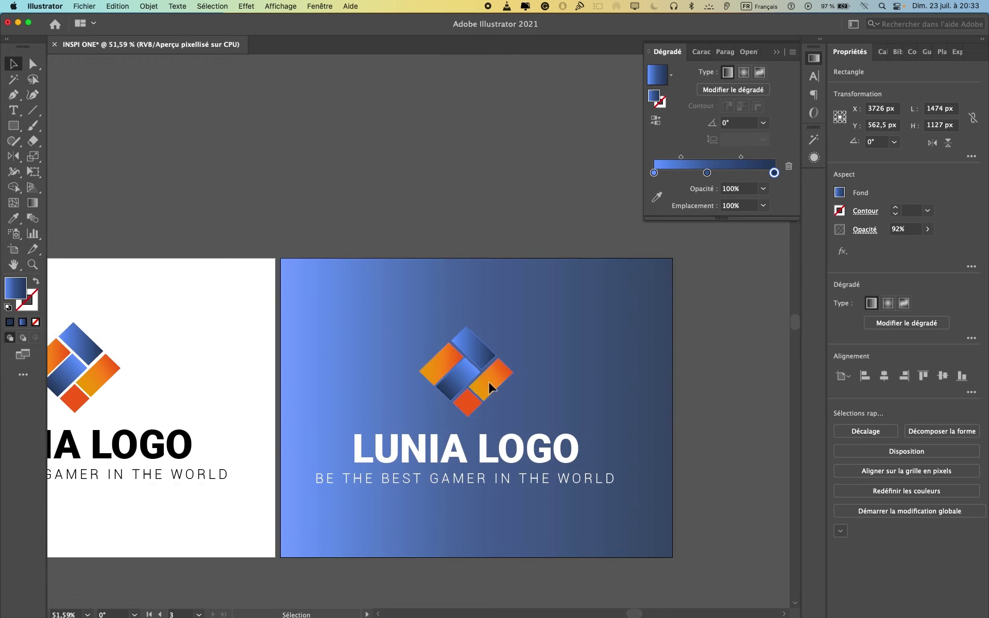
Step: Apply an Outer Glow effect (Lueur externe) to the diamond logo on the gradient background
click(488, 381)
click(737, 322)
click(489, 364)
click(814, 157)
click(690, 225)
mouse_move(762, 333)
click(835, 369)
click(552, 351)
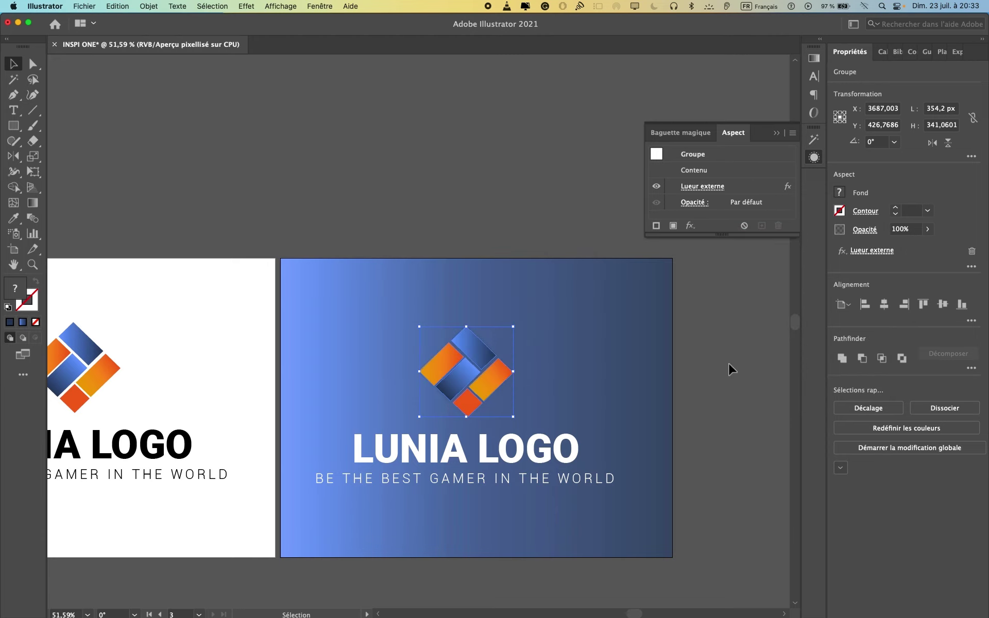
click(728, 369)
Step: Add a Drop Shadow effect (Ombre portée) to the diamond logo with 40% opacity, 7 px offsets and 5 px blur
scroll(703, 382, right, 4)
scroll(703, 382, down, 3)
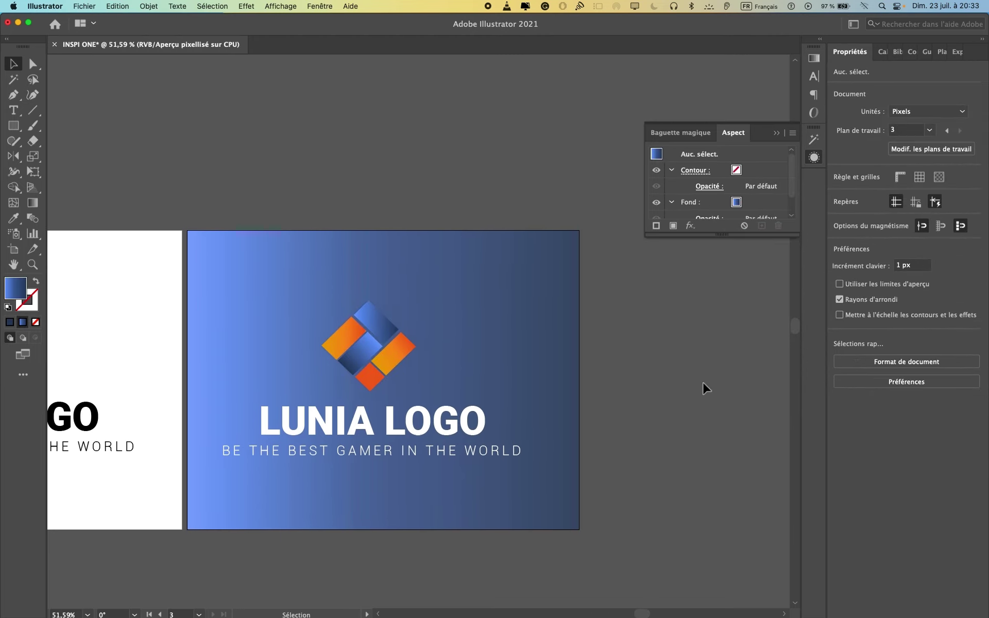
click(400, 323)
click(689, 225)
mouse_move(741, 333)
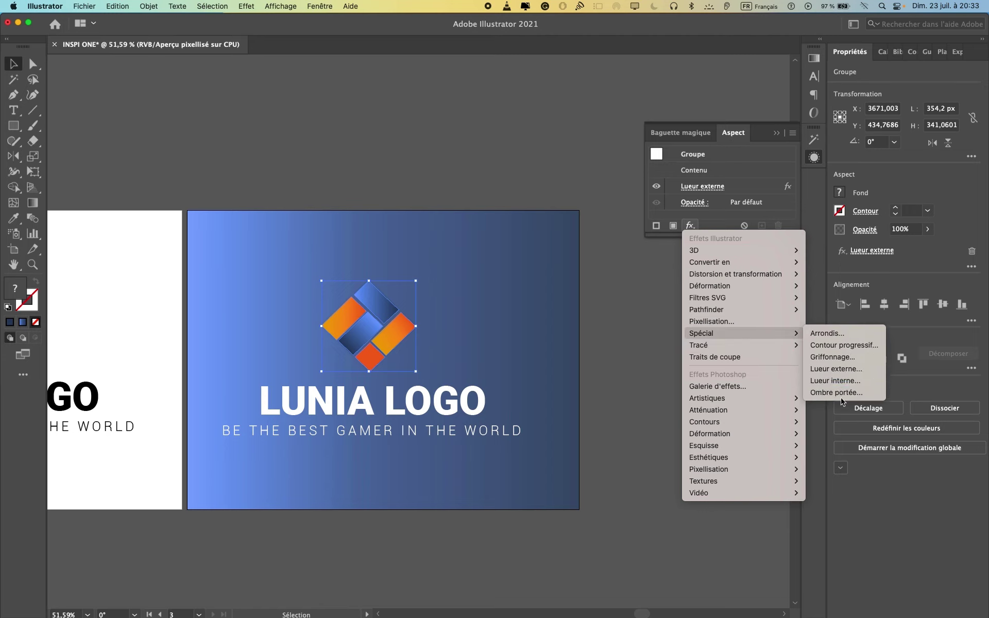
click(845, 394)
click(451, 274)
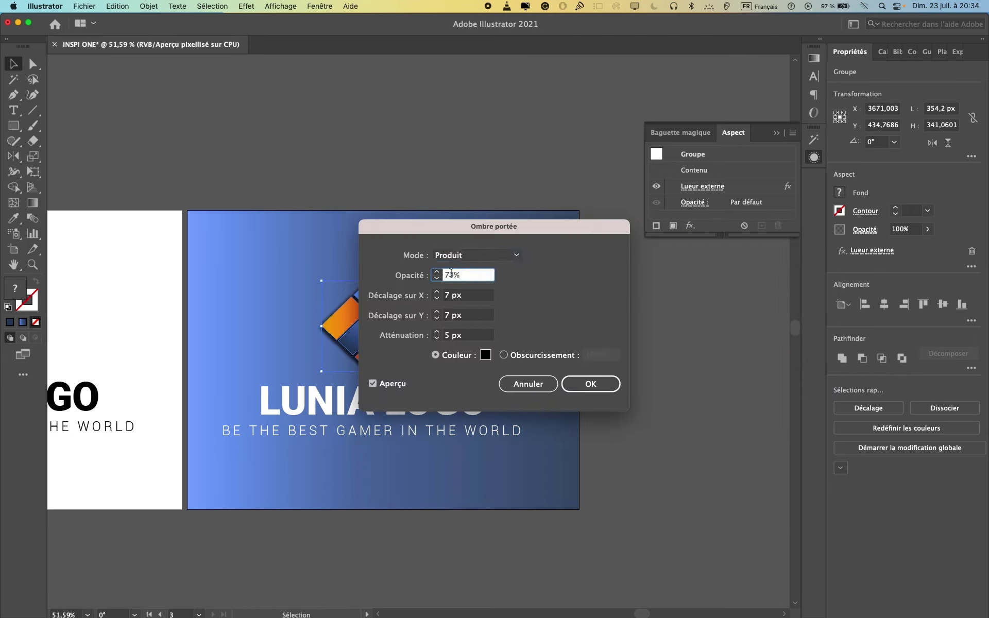
key(Return)
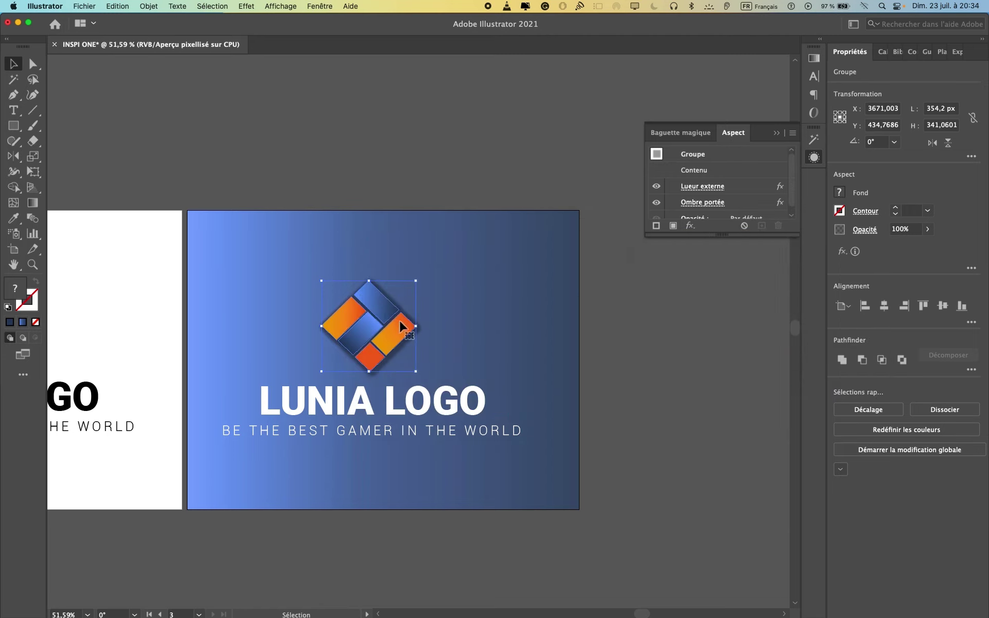
Step: Add a second drop shadow to the diamond logo at 20% opacity
click(689, 225)
mouse_move(721, 335)
click(839, 383)
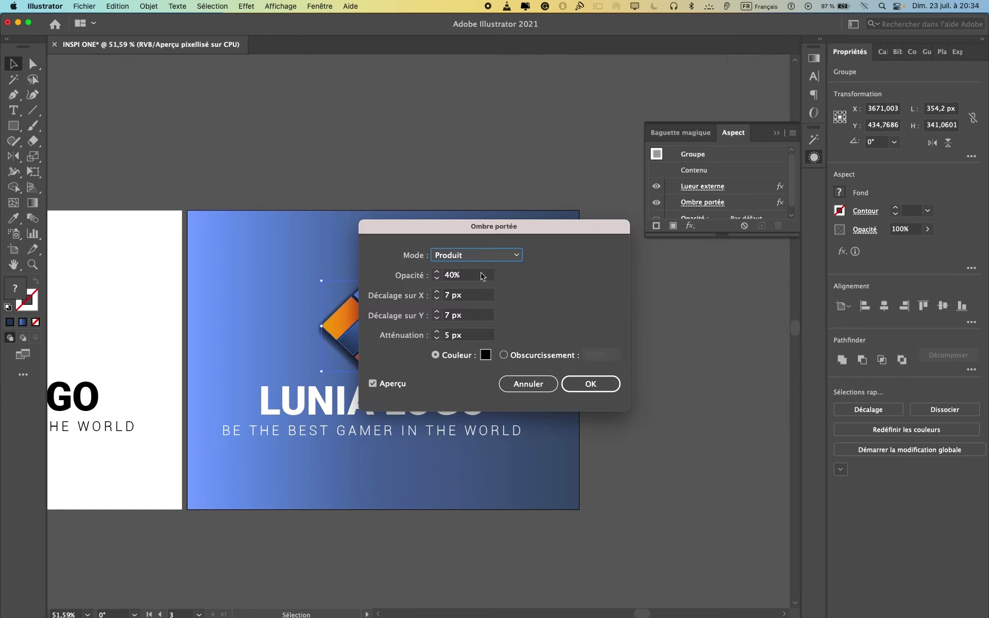
click(451, 274)
key(Return)
click(716, 265)
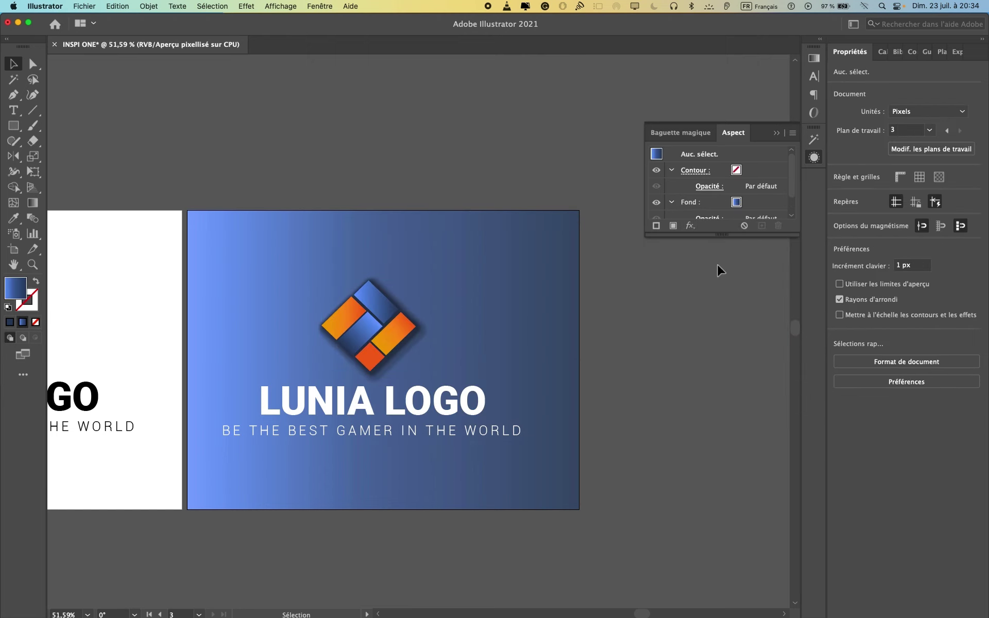
Step: Open the Outer Glow effect's settings to review them
click(690, 225)
mouse_move(721, 333)
click(854, 371)
click(488, 353)
Step: Try to add another Drop Shadow (Ombre portée) with 20% opacity, 7 px offsets and 5 px blur
click(690, 225)
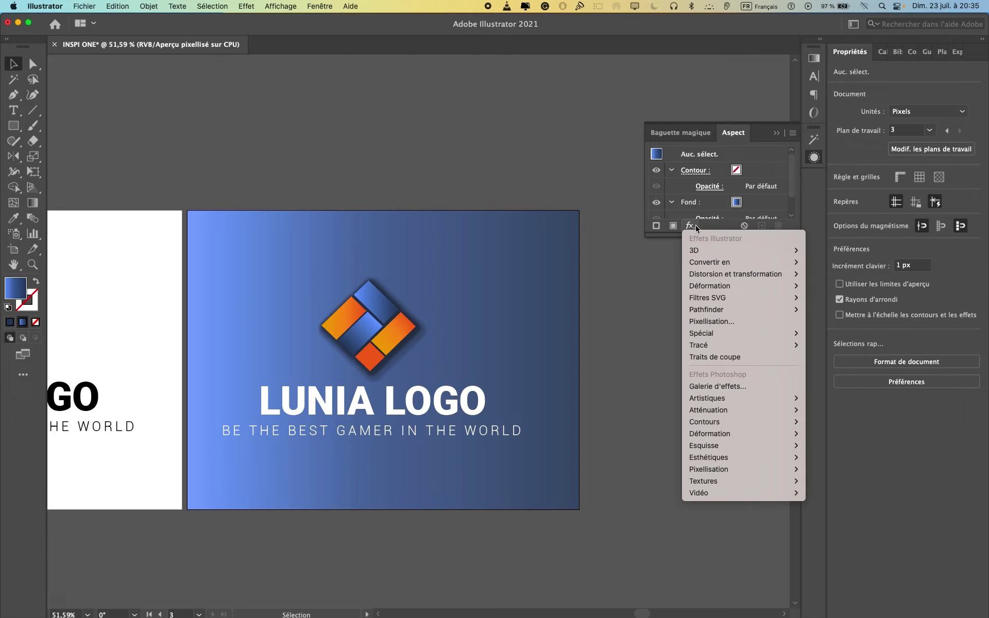
click(695, 226)
click(695, 226)
mouse_move(752, 333)
click(851, 393)
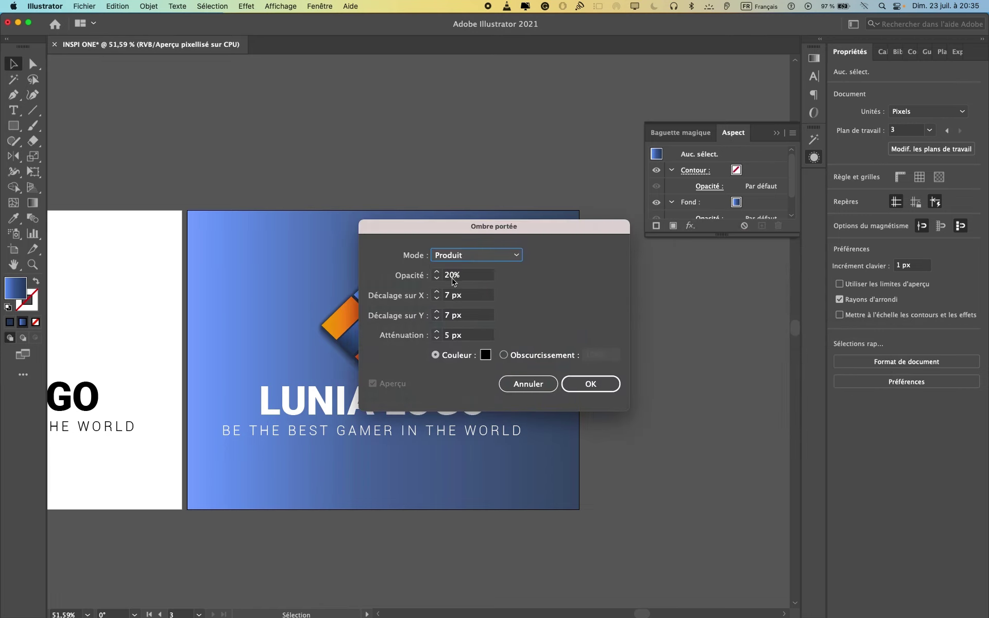
click(590, 383)
Step: Try to add an Outer Glow (Lueur externe) in Superposition mode with lowered opacity and 5 px blur
click(689, 226)
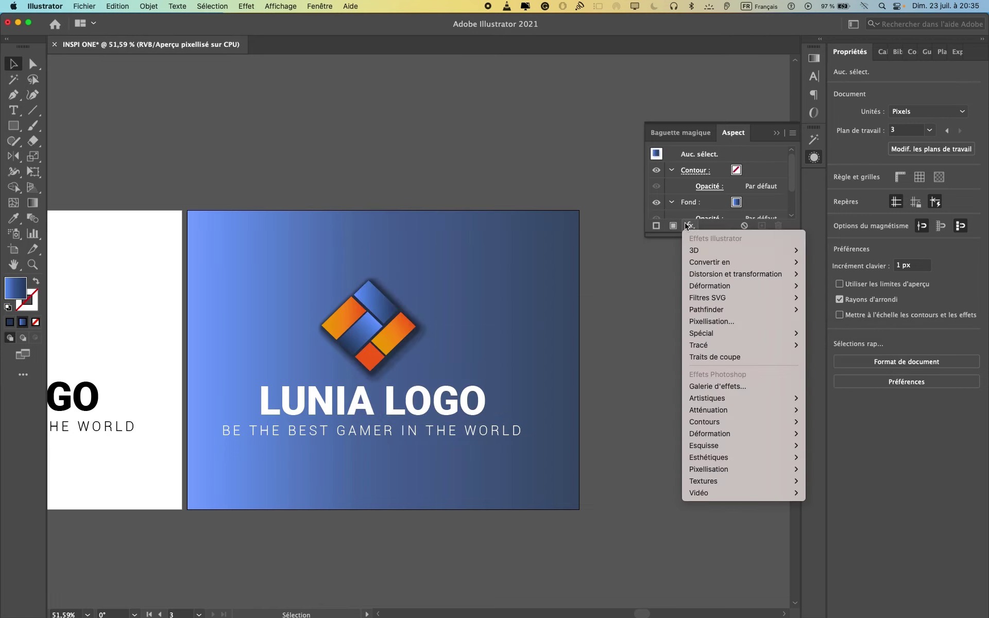
mouse_move(701, 332)
click(829, 382)
click(465, 309)
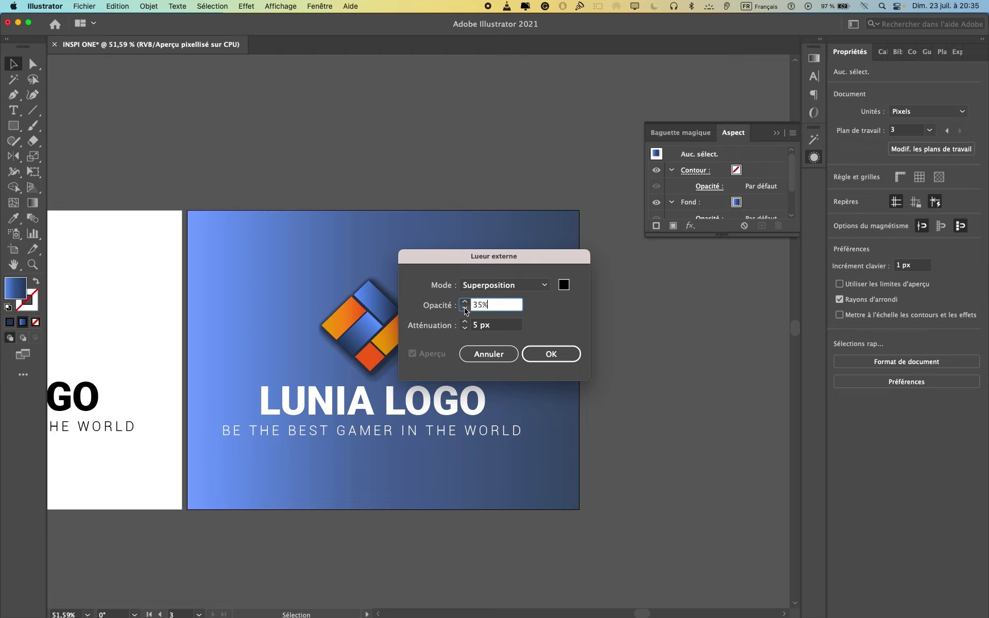
click(551, 356)
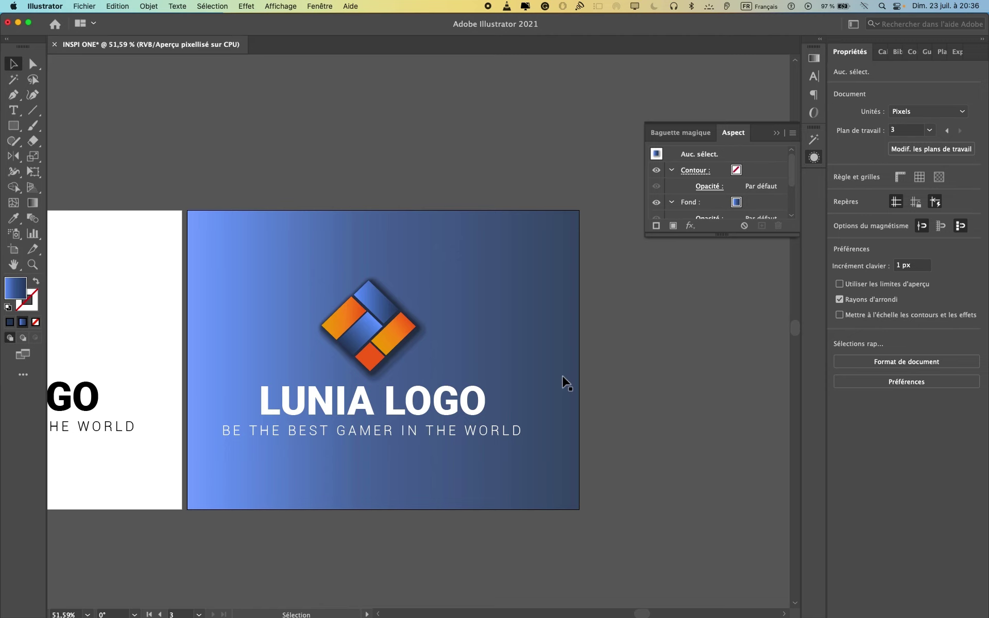
Step: Start another Drop Shadow on the diamond logo in Produit mode at 20% opacity with dark grey colour 353535
click(326, 335)
click(690, 226)
mouse_move(728, 331)
click(834, 391)
drag(522, 229, 671, 232)
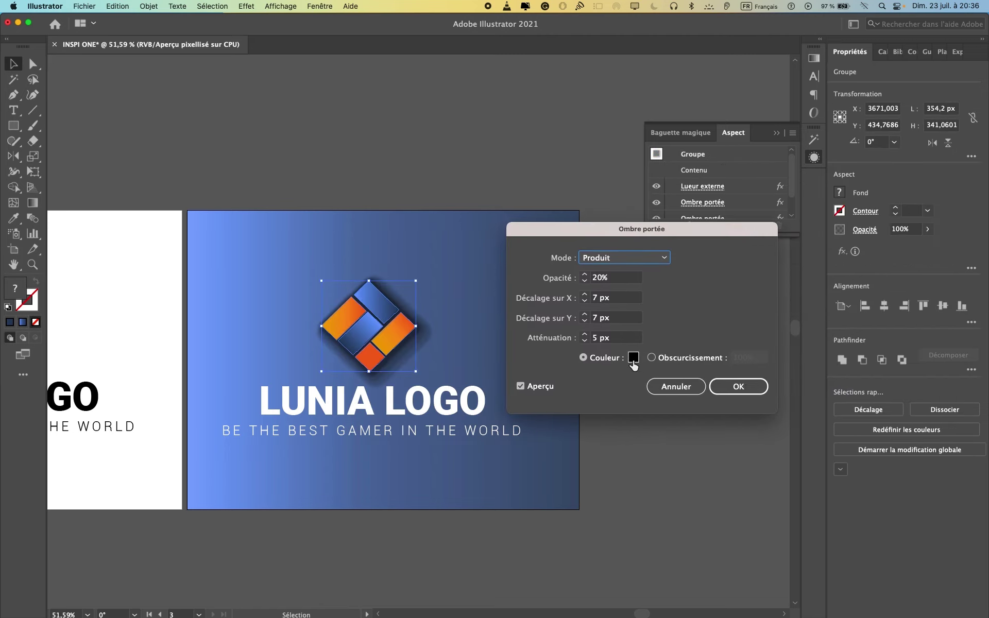
click(633, 357)
click(452, 294)
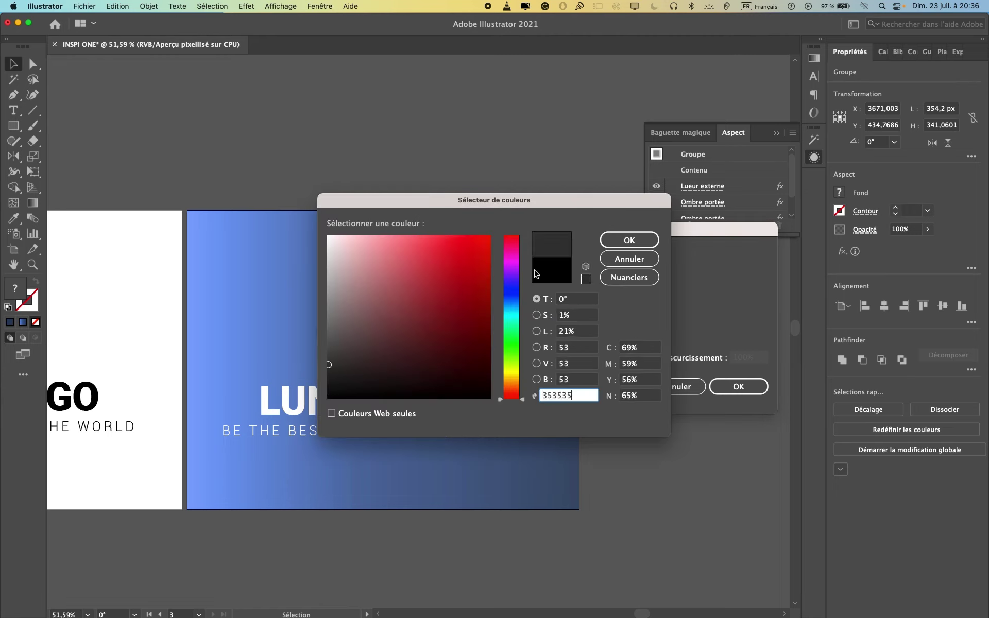
click(612, 240)
Step: Set the drop shadow's X and Y offsets and its blur to 2 px and apply it
click(584, 301)
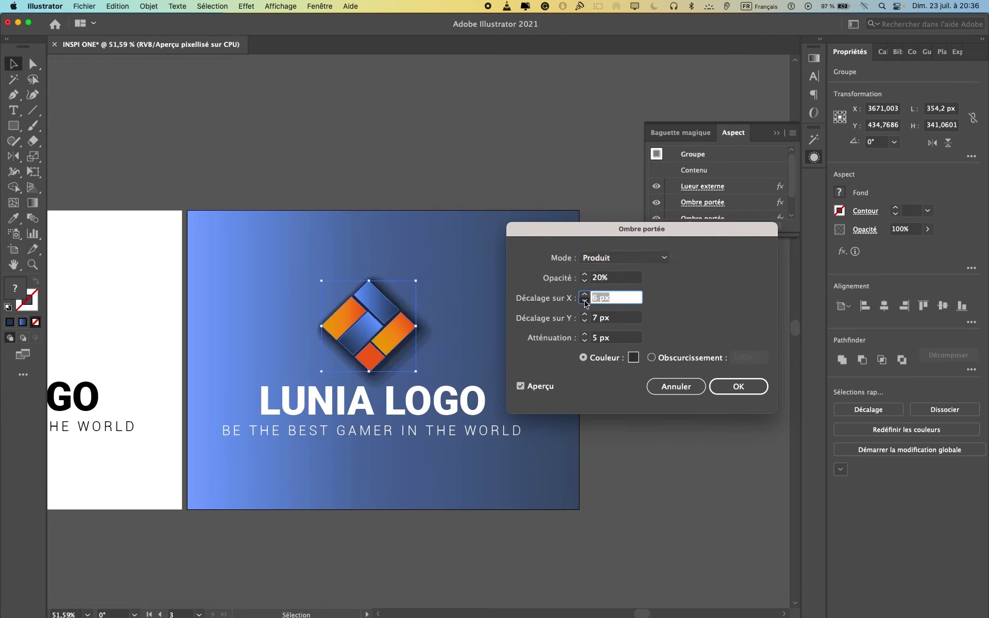
click(585, 301)
click(585, 301)
click(594, 318)
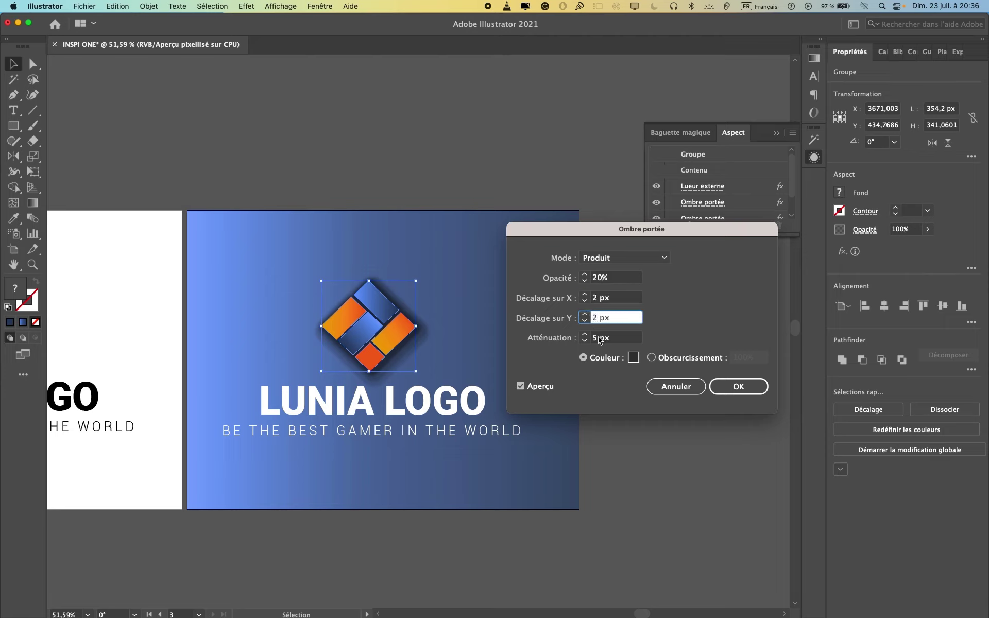
click(599, 338)
click(738, 386)
Step: Add an Outer Glow to the diamond logo at 30% opacity with colour 262626
click(689, 226)
mouse_move(713, 336)
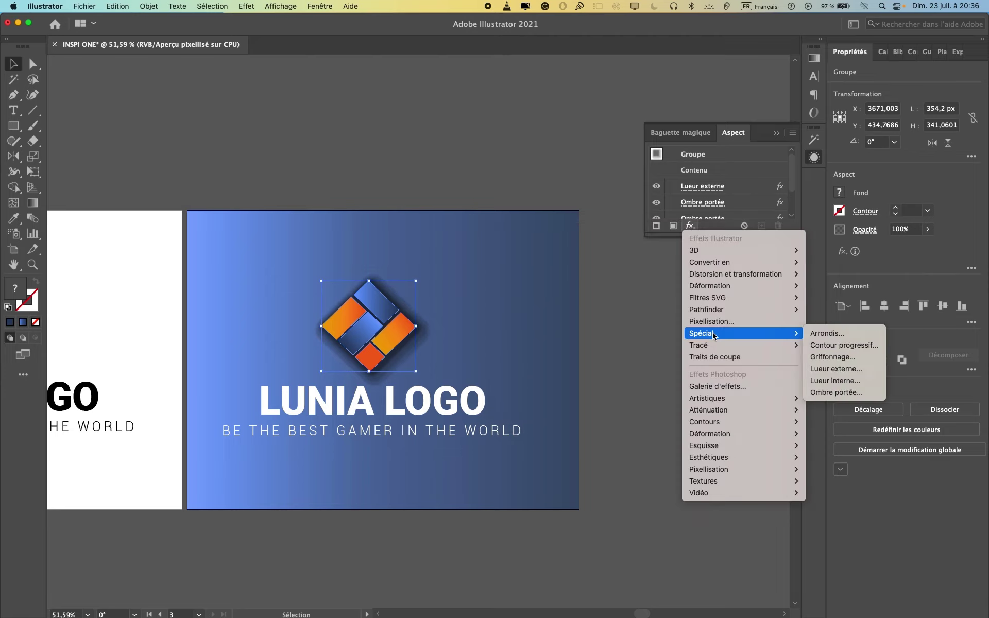
click(829, 369)
click(470, 326)
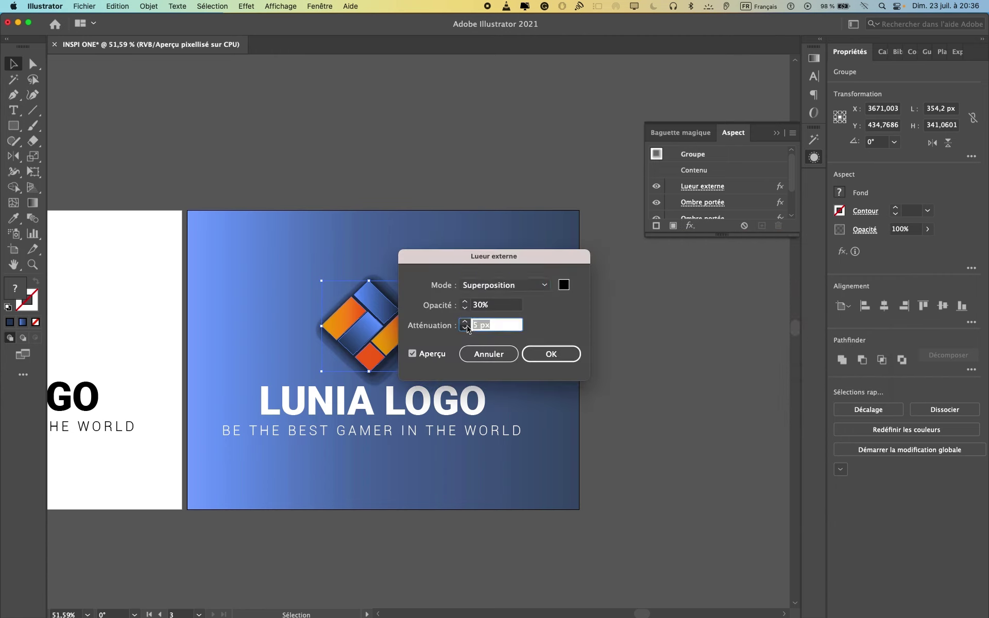
click(563, 285)
text(262626)
click(653, 242)
click(555, 352)
click(721, 363)
Step: Delete the diamond logo with its stacked effects from the blue artboard
drag(397, 310, 445, 292)
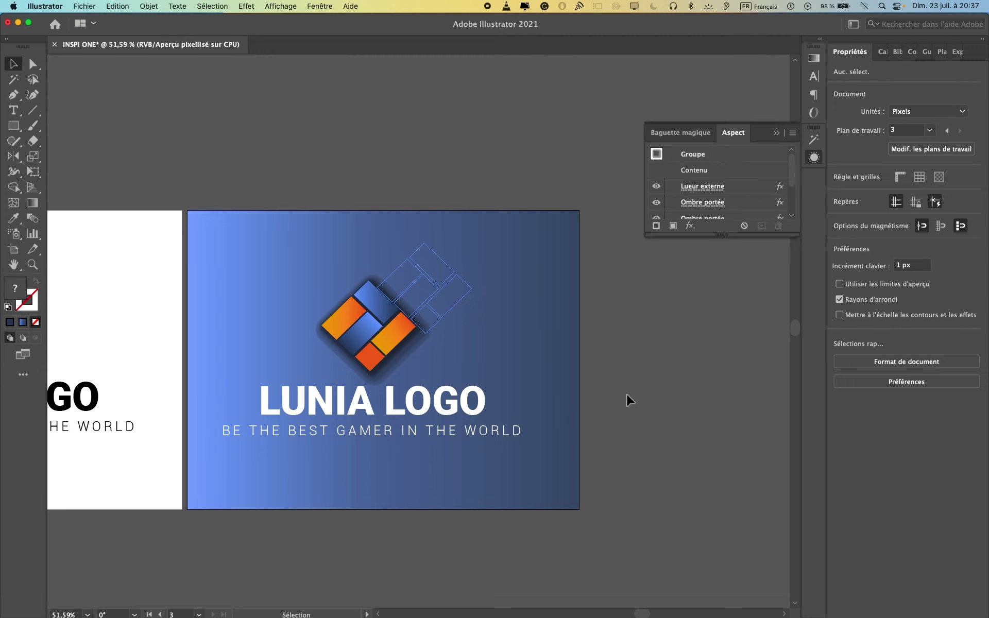
click(627, 394)
drag(393, 344, 394, 344)
scroll(428, 342, left, 1)
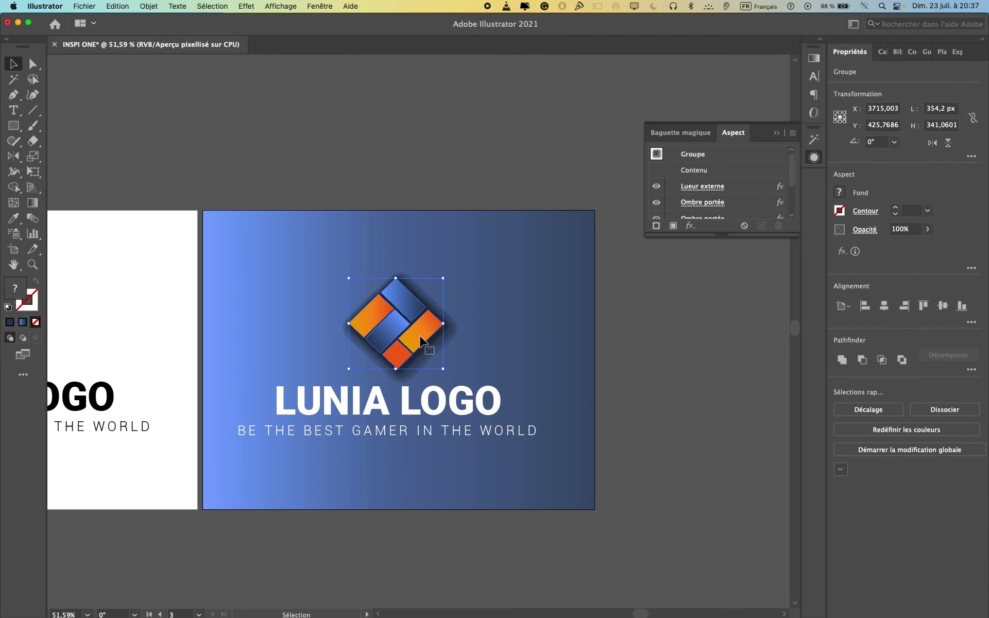
key(BackSpace)
Step: Duplicate the plain diamond logo from the white artboard onto the blue one, above the LUNIA LOGO title
scroll(223, 273, left, 4)
click(116, 307)
drag(117, 307, 516, 310)
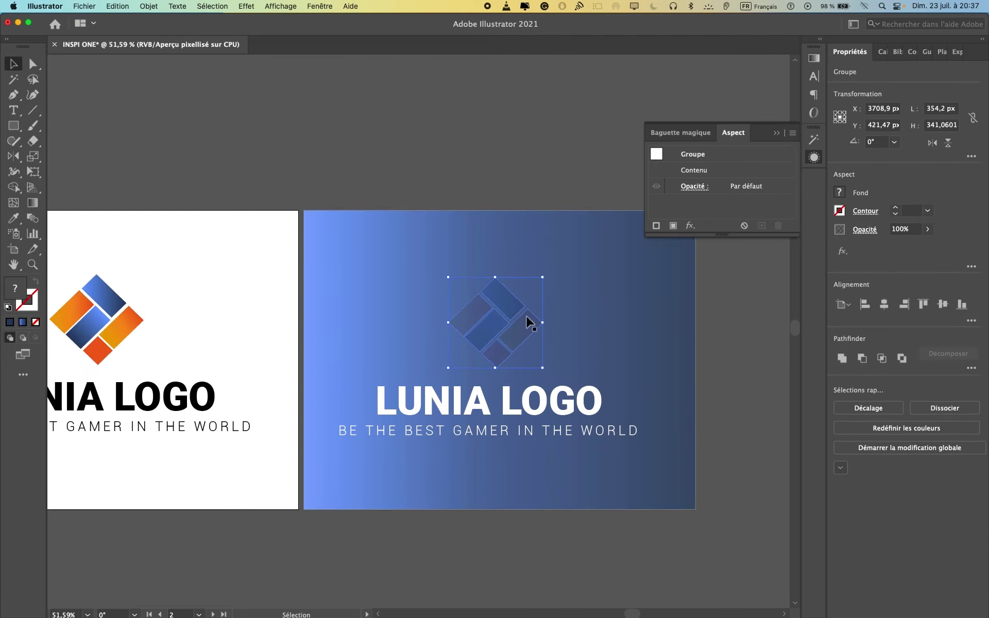
Step: Send the blue gradient background rectangle to the back so it lies behind the new logo
click(720, 362)
click(463, 310)
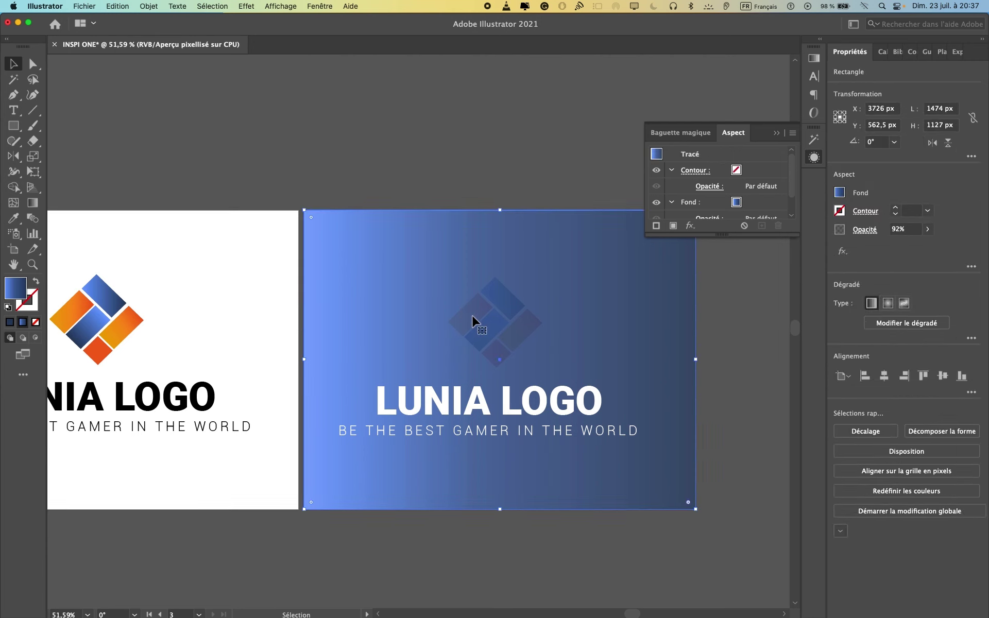
key(super+shift+bracketleft)
Step: Apply an Outer Glow effect (Lueur externe) at 30% opacity to the new diamond logo
click(471, 314)
click(690, 225)
mouse_move(708, 331)
click(773, 369)
click(551, 354)
click(753, 348)
Step: Try to add a Drop Shadow effect for the new diamond logo with the last-used settings
scroll(751, 348, right, 5)
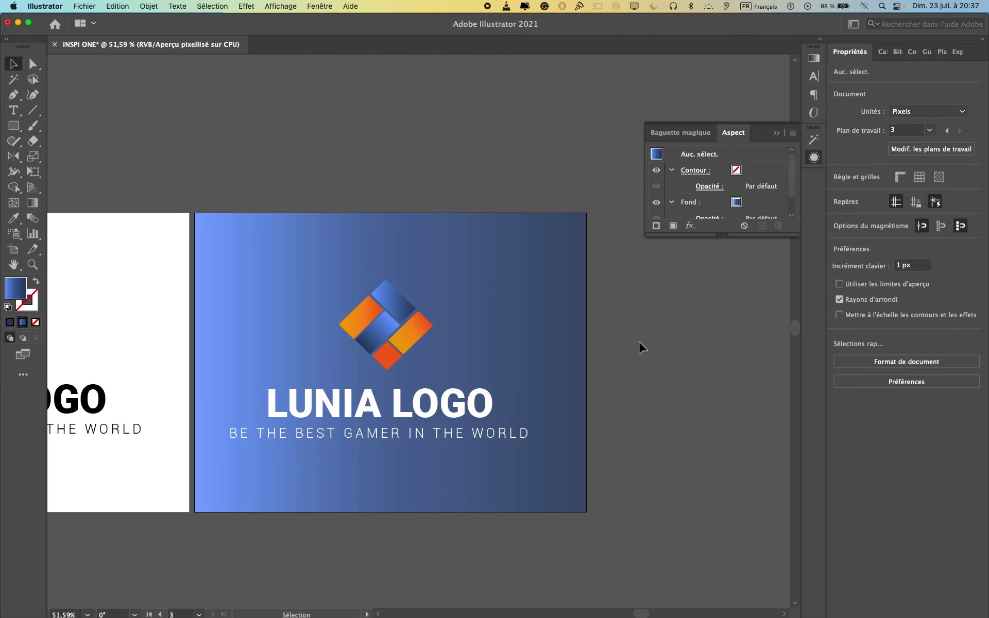
click(690, 226)
mouse_move(708, 333)
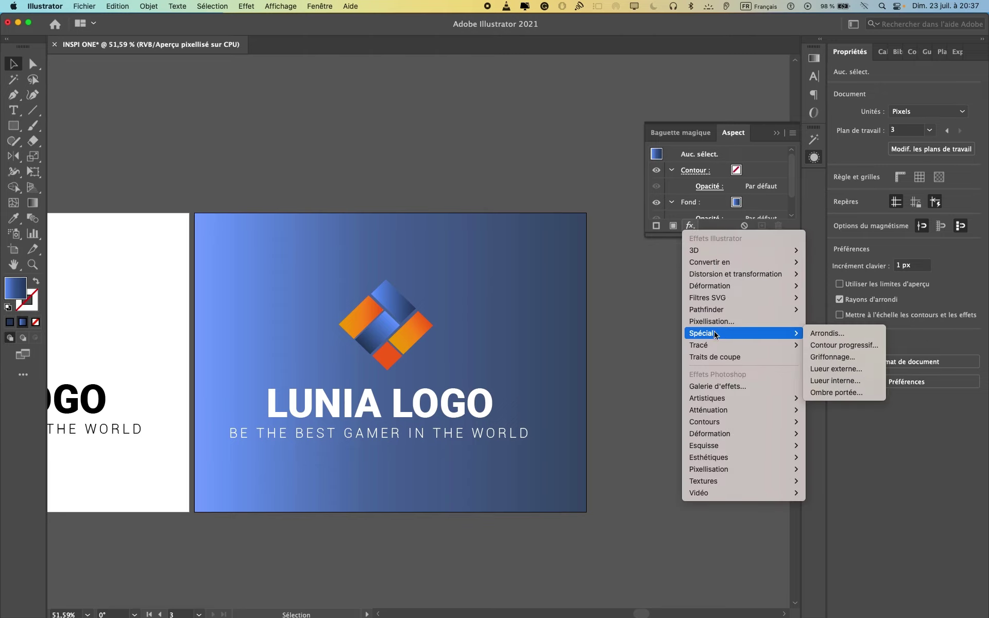
click(838, 393)
click(738, 386)
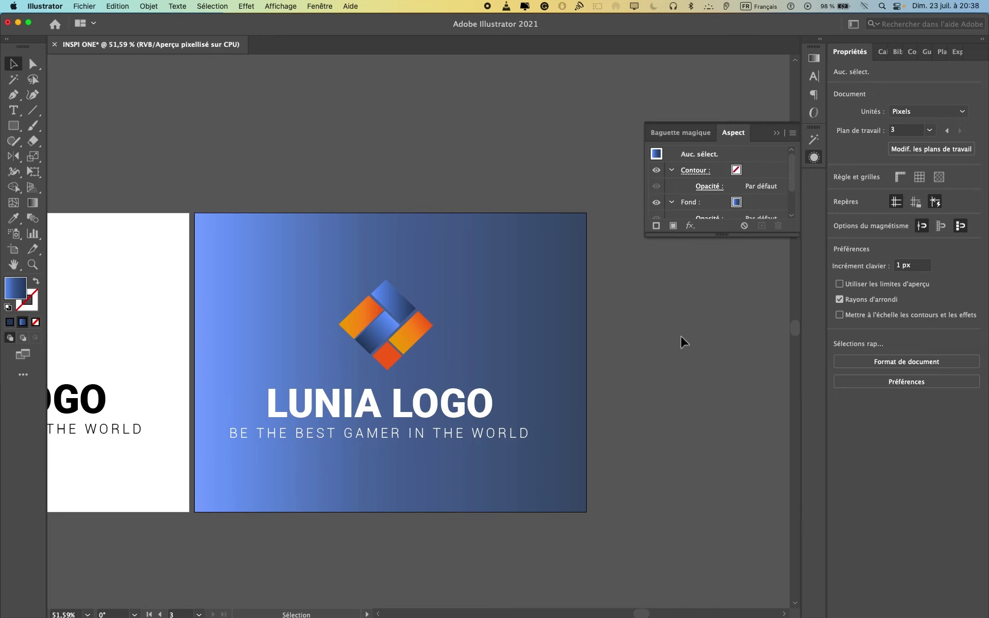
Step: Edit the blur (Atténuation) of the Outer Glow on the new diamond logo
click(399, 329)
click(690, 226)
mouse_move(764, 344)
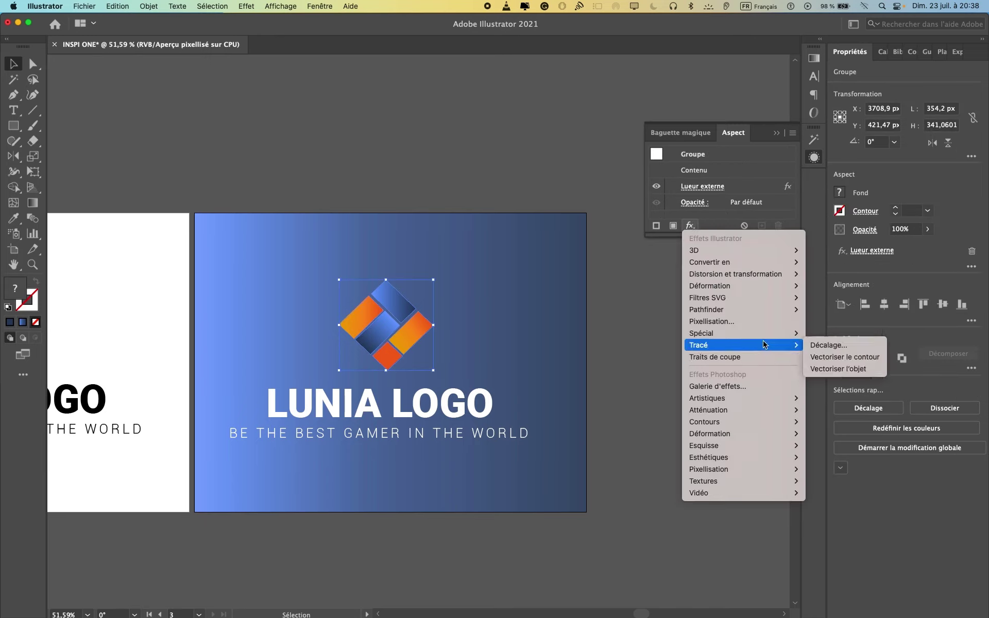
click(703, 186)
click(478, 325)
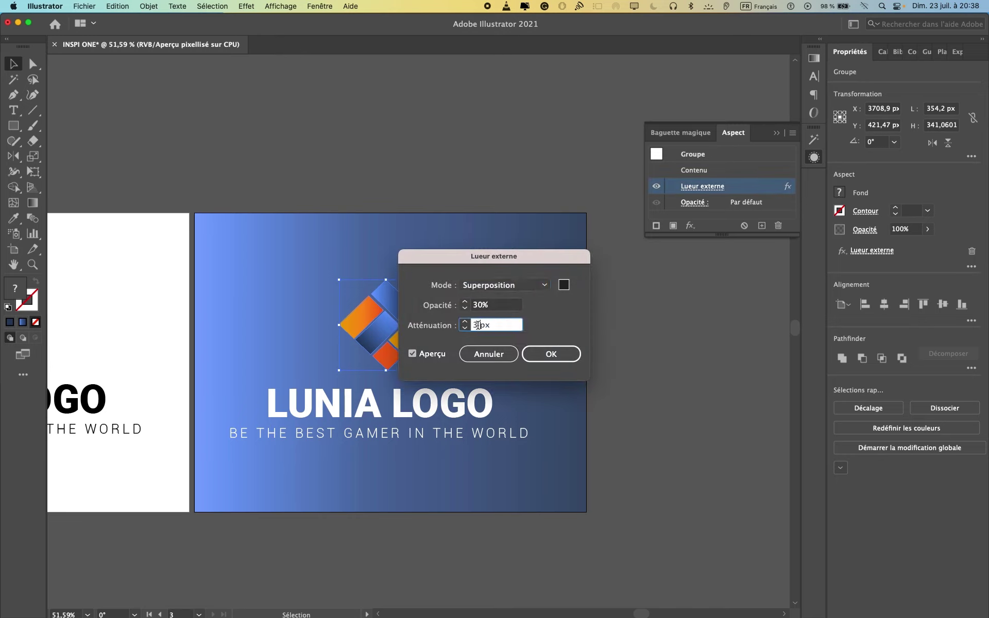
key(Return)
Step: Add a Drop Shadow to the diamond logo with 20% opacity, 2 px offsets, 2 px blur and a darker grey colour
click(695, 203)
click(713, 358)
click(699, 226)
mouse_move(702, 331)
click(835, 395)
click(598, 298)
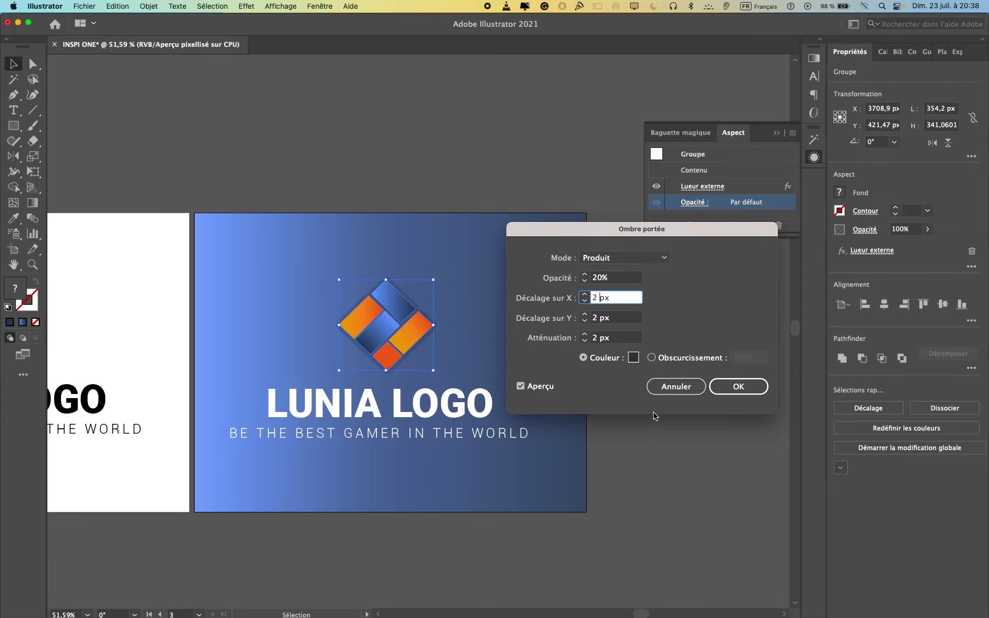
click(633, 358)
click(383, 385)
click(631, 238)
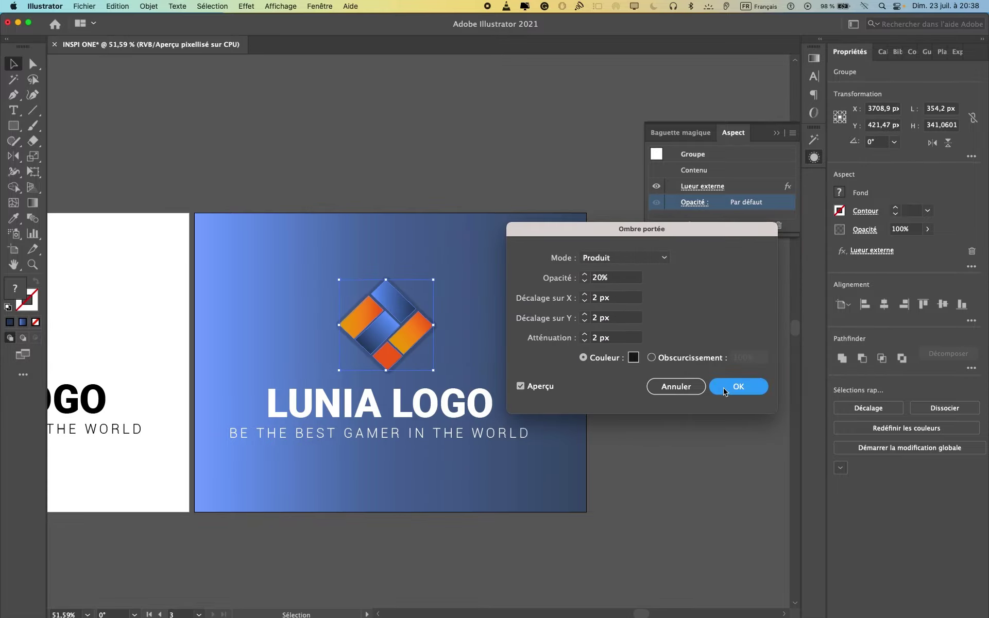
click(724, 387)
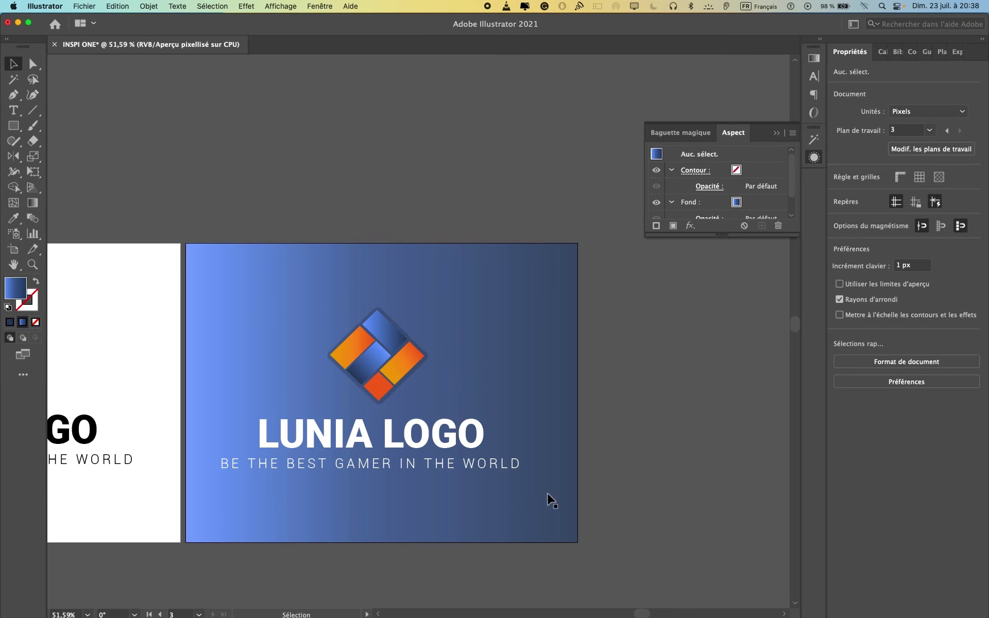
Step: Open Export for Screens for all three artboards and shorten the second artboard's name to lunia
scroll(549, 502, left, 5)
scroll(549, 501, down, 3)
scroll(550, 501, left, 10)
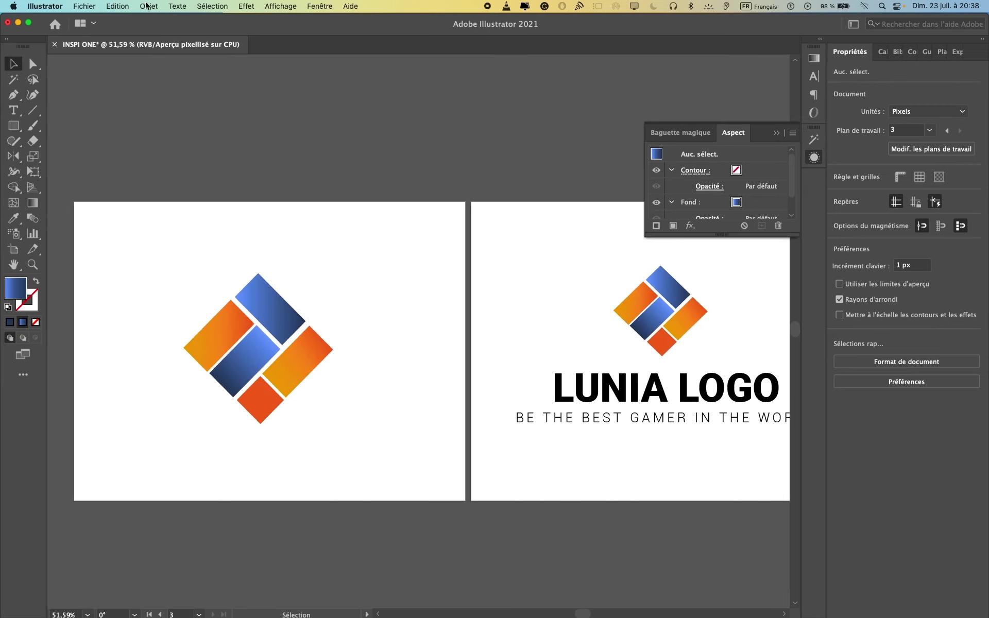
click(85, 6)
mouse_move(103, 220)
click(298, 221)
double_click(351, 244)
key(BackSpace)
Step: Rename the first artboard as lunia 1 and the third artboard as llunia 2
double_click(269, 244)
text(lunia 1)
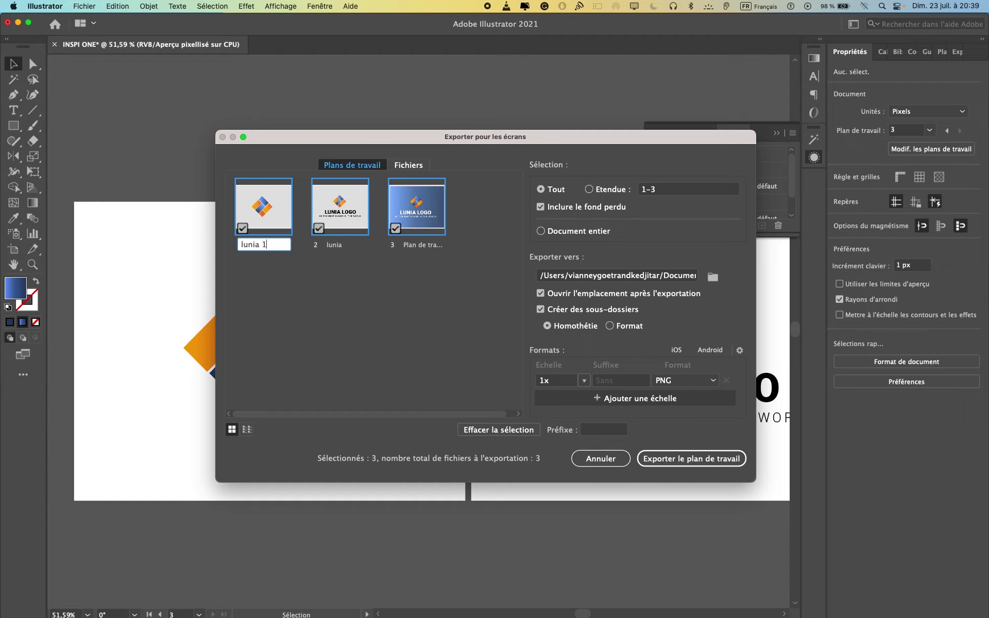
double_click(422, 247)
text(llunia 2)
Step: Set the export format to PNG 8 and export the artboards
click(685, 381)
click(670, 408)
click(685, 459)
Step: Open the exported 1x folder in Finder, preview the logo images, and return to Illustrator
scroll(660, 348, right, 3)
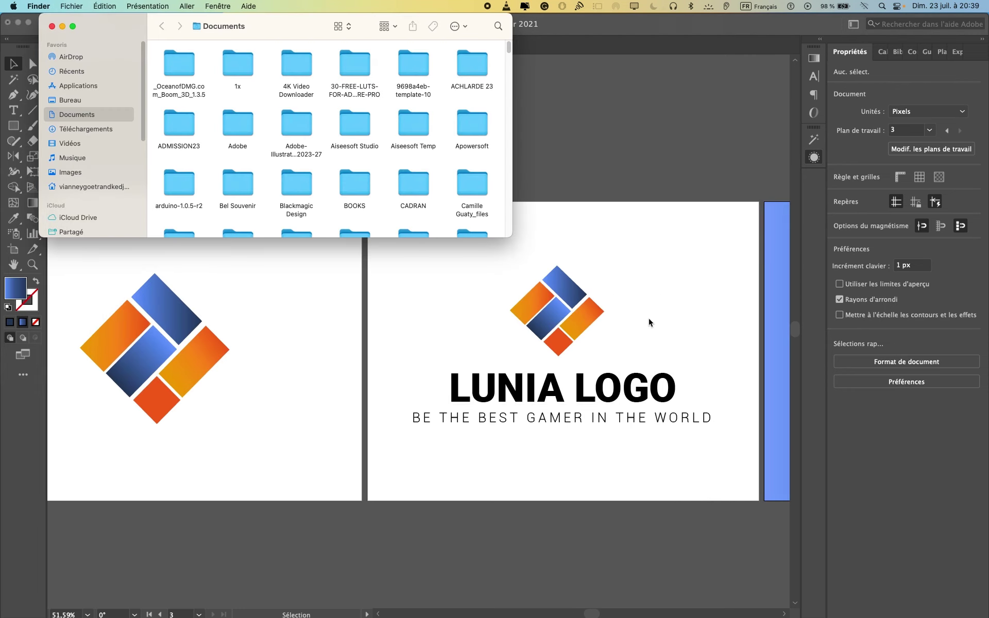
double_click(235, 63)
scroll(258, 123, down, 3)
click(287, 181)
key(space)
key(Right)
key(Right)
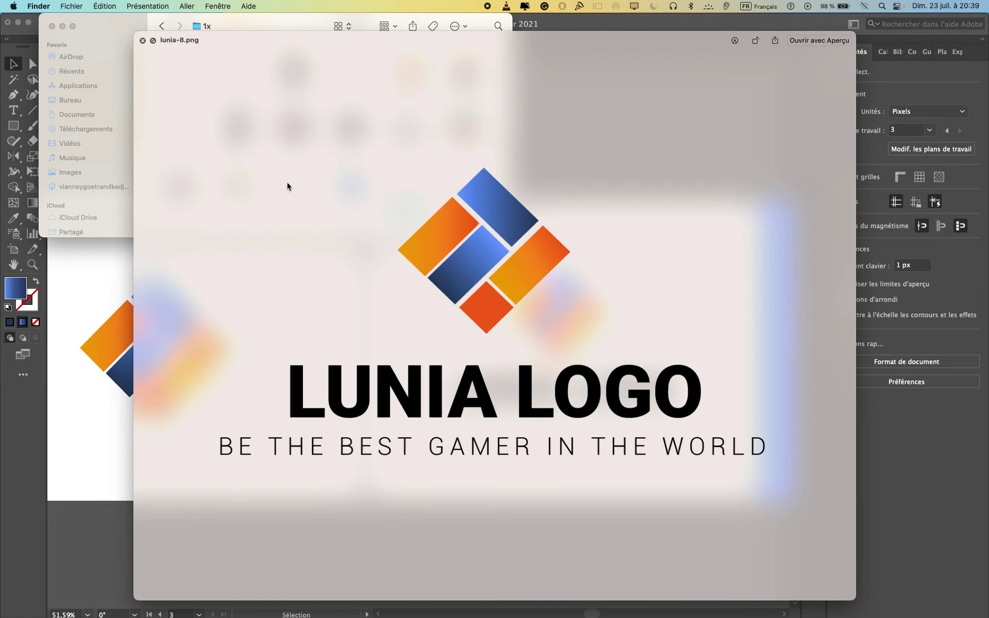
key(space)
click(584, 567)
Step: Draw a 1474 x 1125 px rectangle covering the first artboard and fill it with white sampled from the second artboard
scroll(448, 310, left, 4)
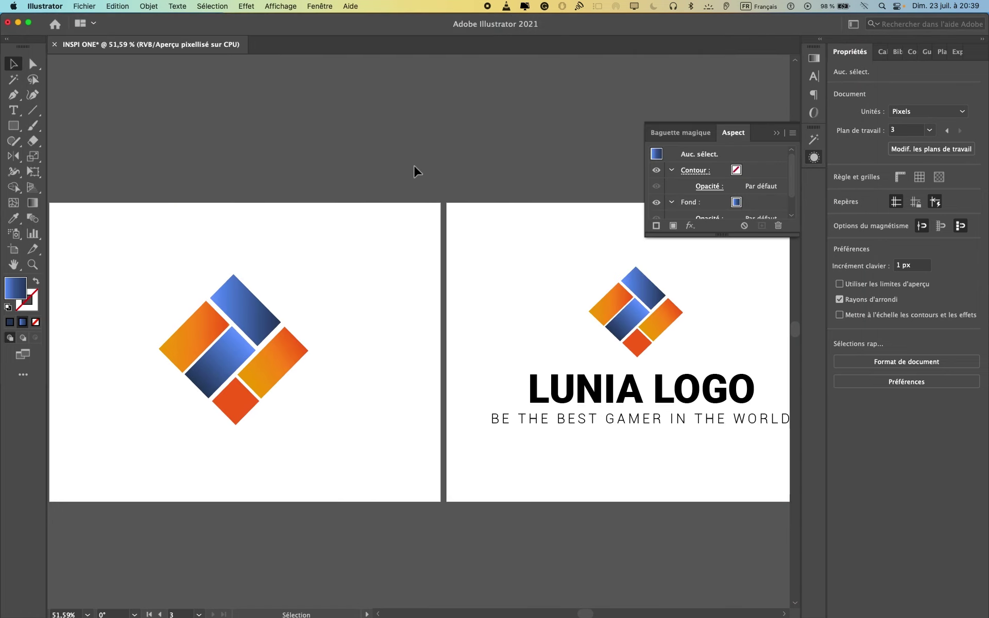
scroll(416, 170, left, 4)
click(475, 277)
key(m)
drag(166, 203, 556, 501)
key(i)
click(591, 456)
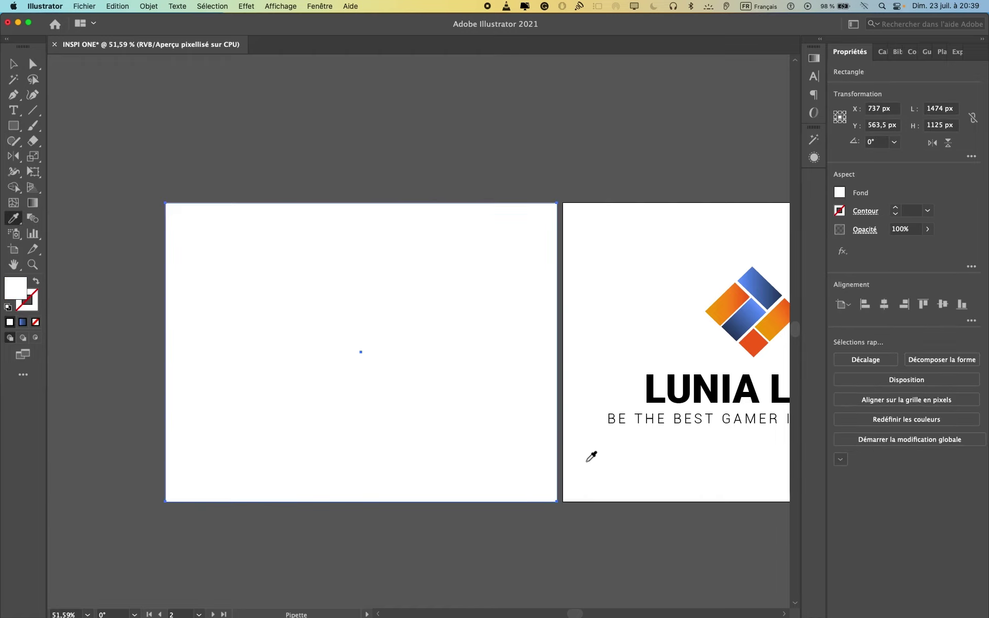
click(839, 192)
click(778, 217)
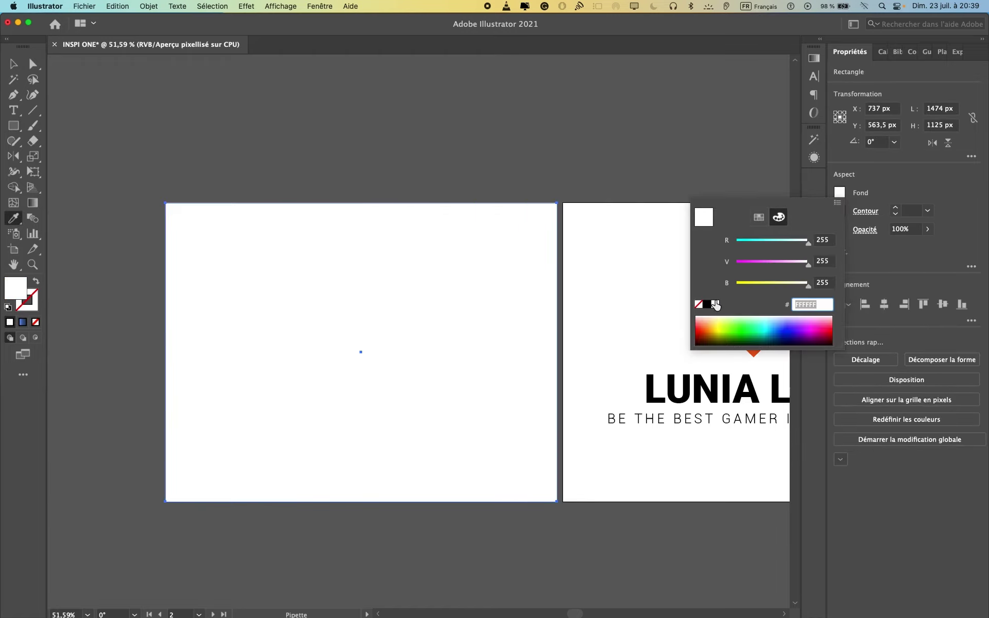
key(Return)
key(super+z)
Step: Copy the white rectangle and paste a duplicate of it
key(v)
key(super+c)
key(super+v)
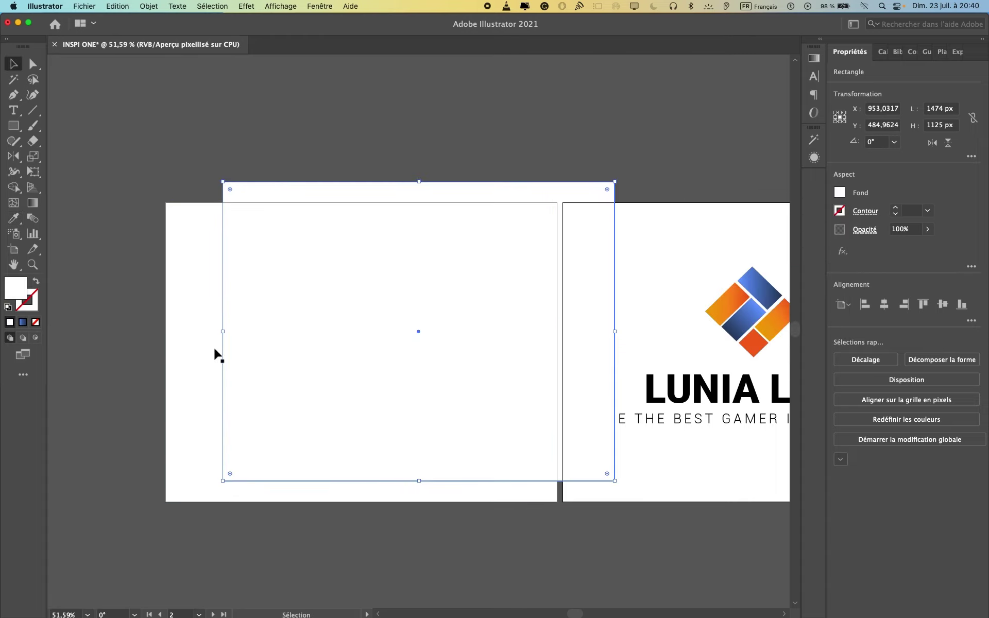
Step: Send the white rectangle on the first artboard to the back, behind the diamond logo
click(194, 349)
key(ctrl+2)
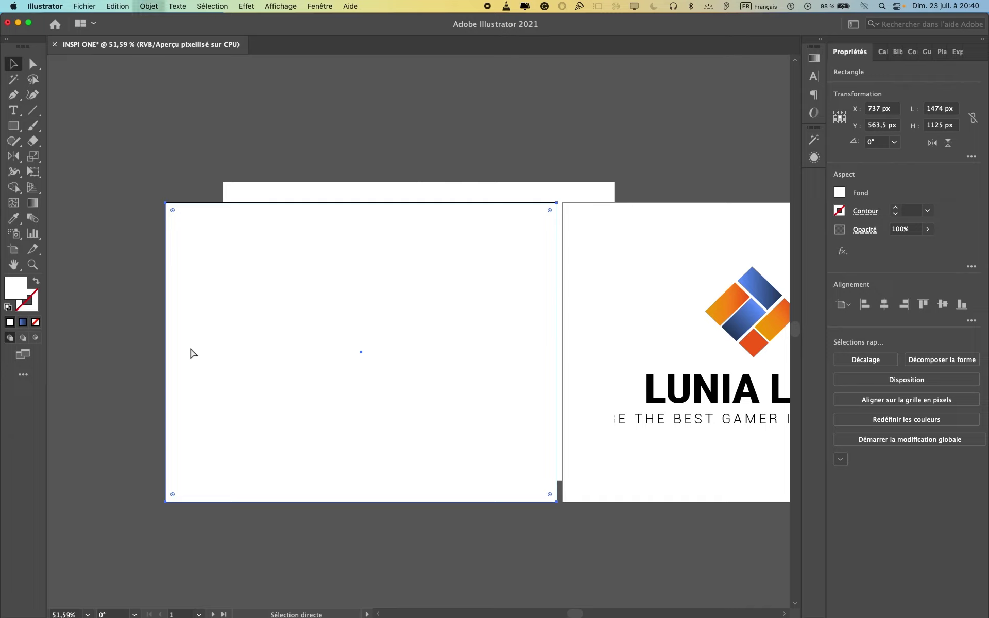
key(super+[)
key(ctrl+2)
key(ctrl+2)
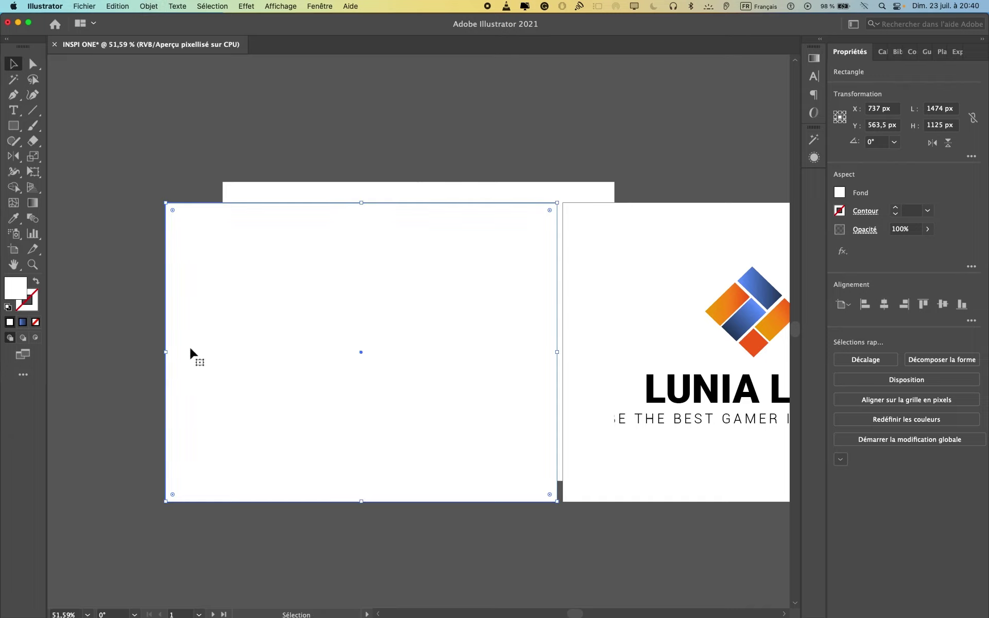
click(148, 6)
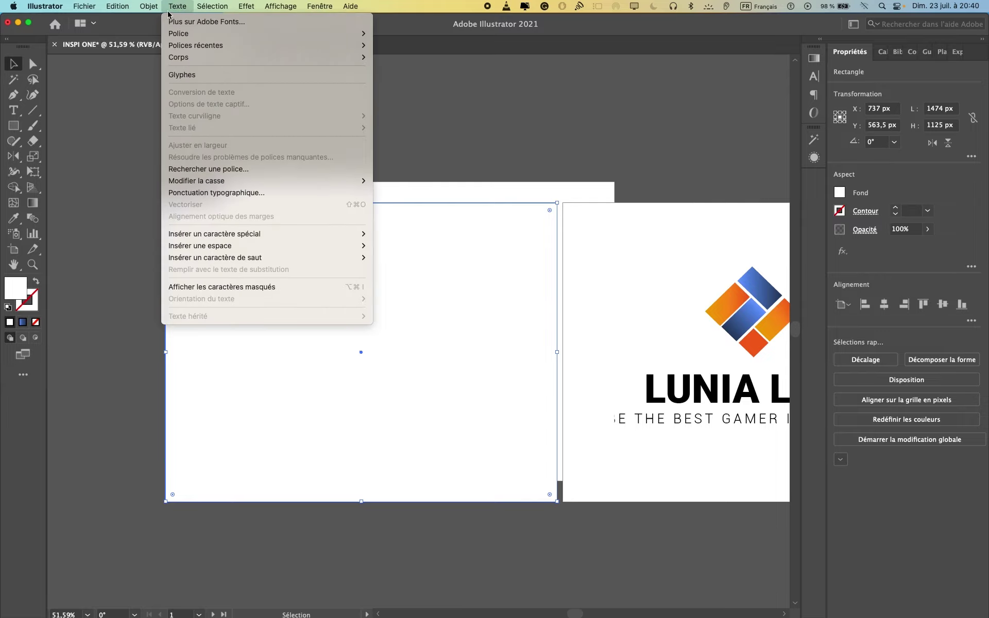
click(393, 67)
Step: Move the duplicate white rectangle onto the second artboard so it covers it exactly, at X 2234 px, Y 562,5 px
click(482, 188)
scroll(463, 189, right, 3)
drag(412, 189, 736, 209)
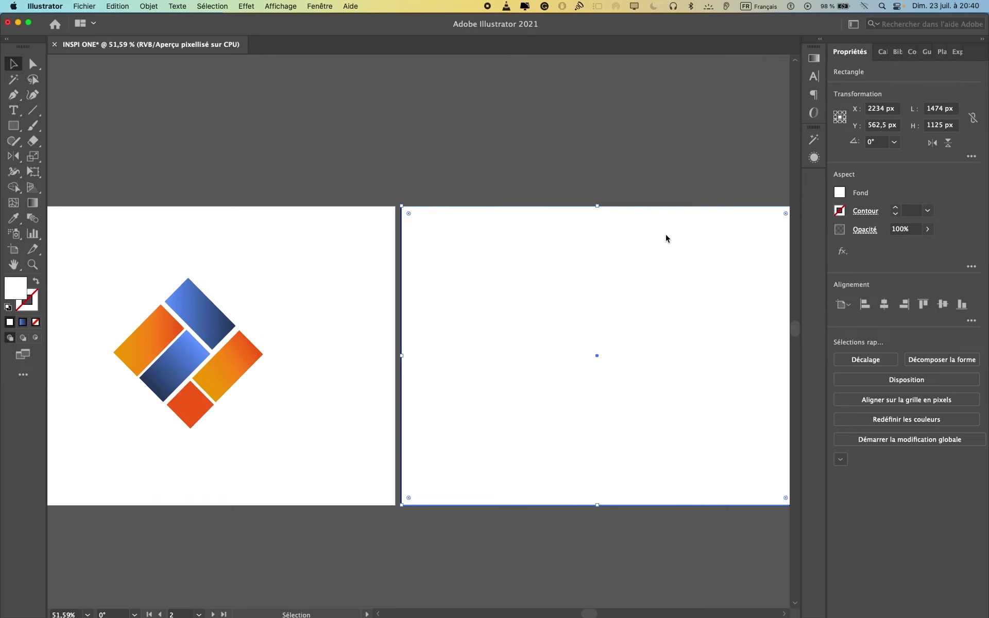
Step: Send the white rectangle on the second artboard to the back, behind the logo and text
click(869, 382)
click(850, 423)
click(576, 569)
Step: Change the drop shadow colour of the diamond logo on the blue gradient artboard to a lighter dark grey
scroll(576, 569, right, 10)
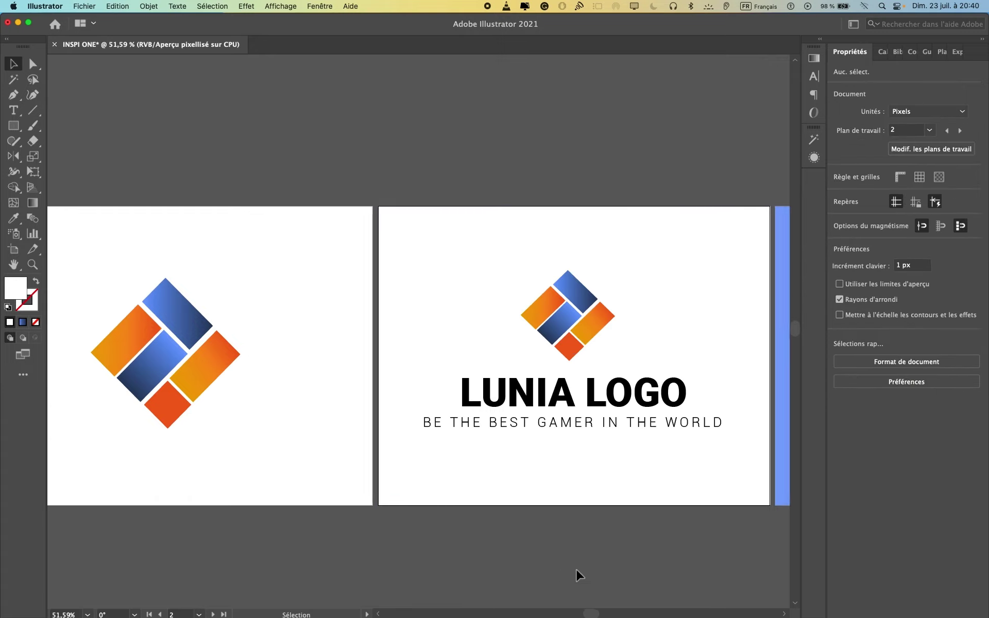
scroll(734, 300, right, 5)
click(593, 309)
click(813, 158)
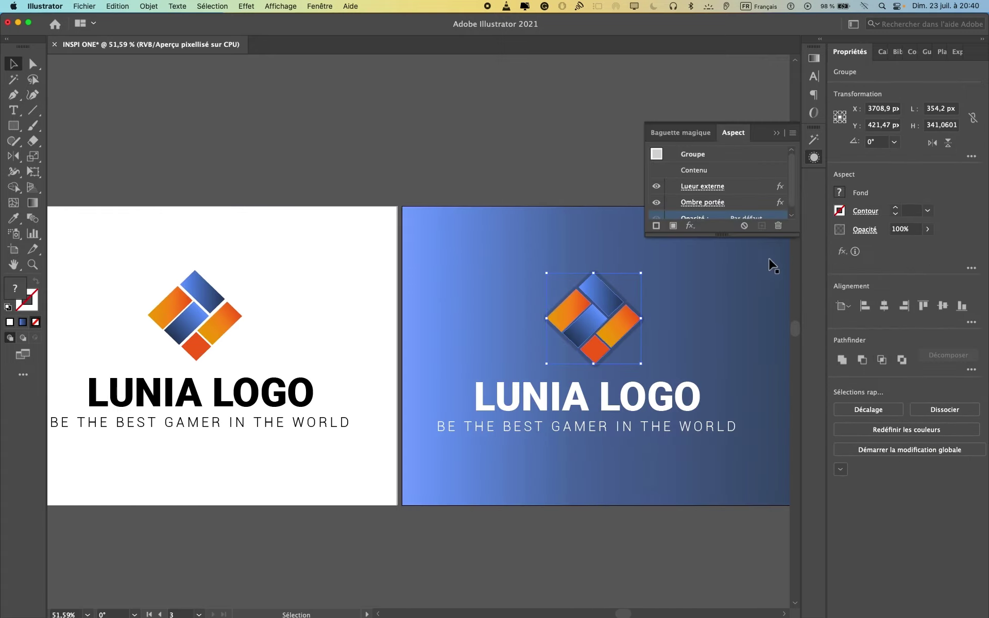
click(710, 197)
click(632, 359)
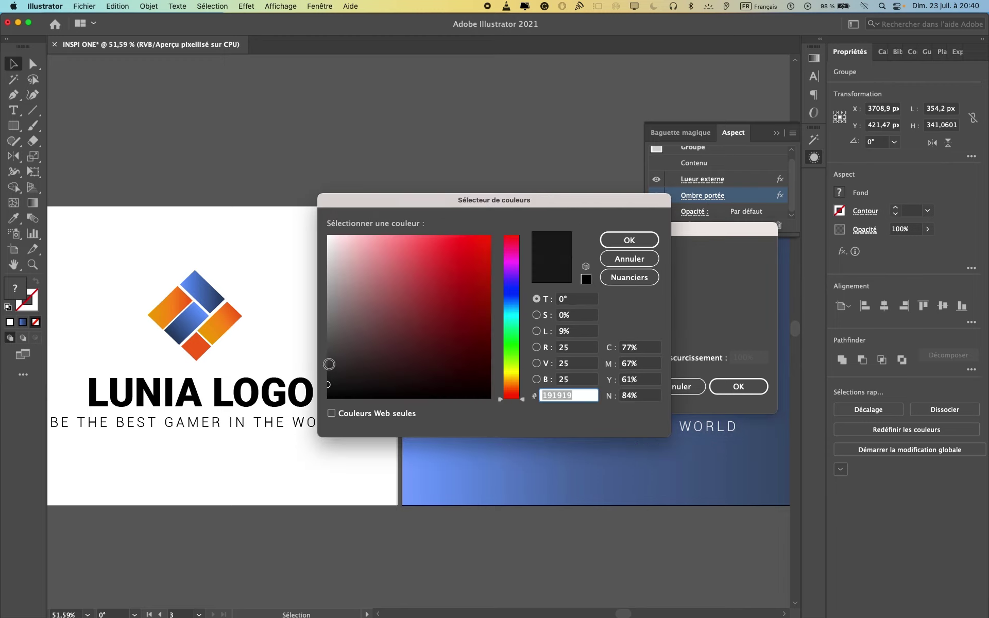
click(323, 338)
click(631, 239)
click(736, 388)
Step: Change the outer glow colour of the diamond logo on the blue artboard to a lighter grey
scroll(673, 510, right, 2)
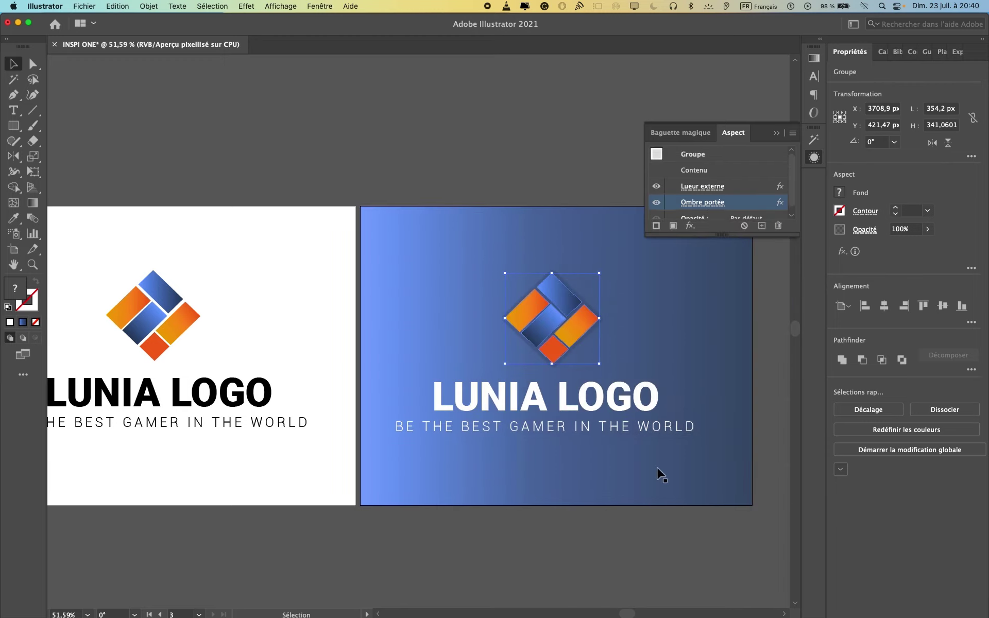
scroll(708, 196, down, 1)
click(708, 183)
click(564, 285)
drag(332, 357, 329, 339)
click(628, 241)
click(551, 354)
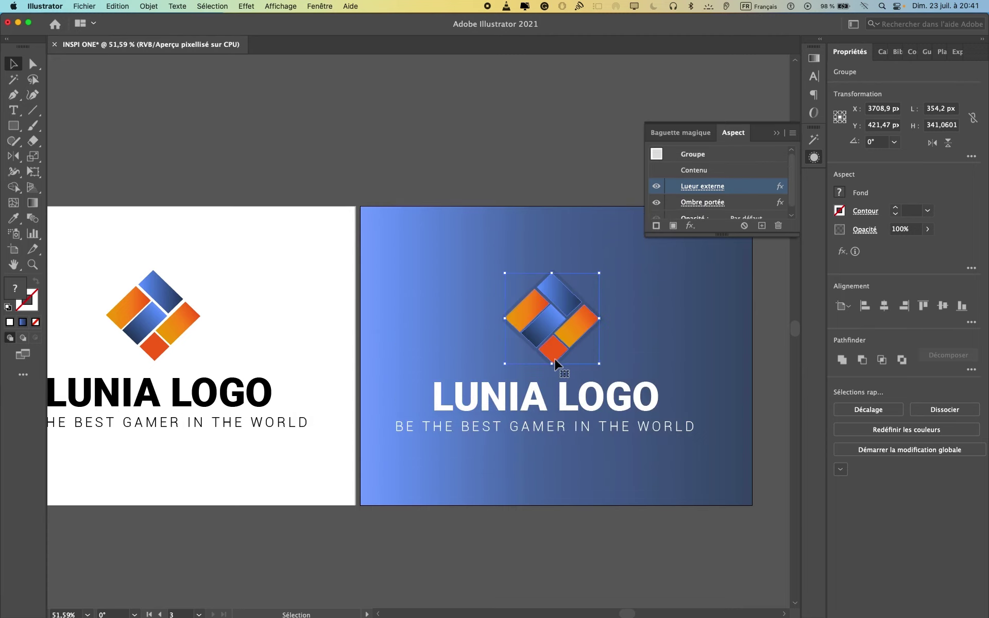
click(617, 519)
Step: Export all three artboards for screens as PNG, replacing the existing files lunia 1-8.png, lunia-8.png and lunia 2-8.png
scroll(621, 515, right, 2)
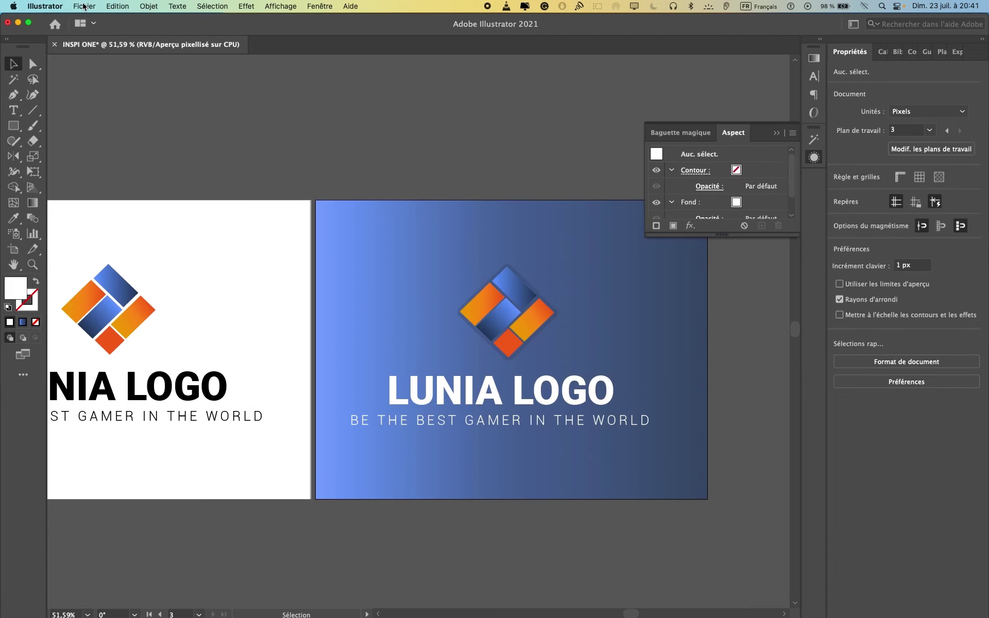
click(84, 6)
mouse_move(232, 223)
click(304, 222)
click(696, 456)
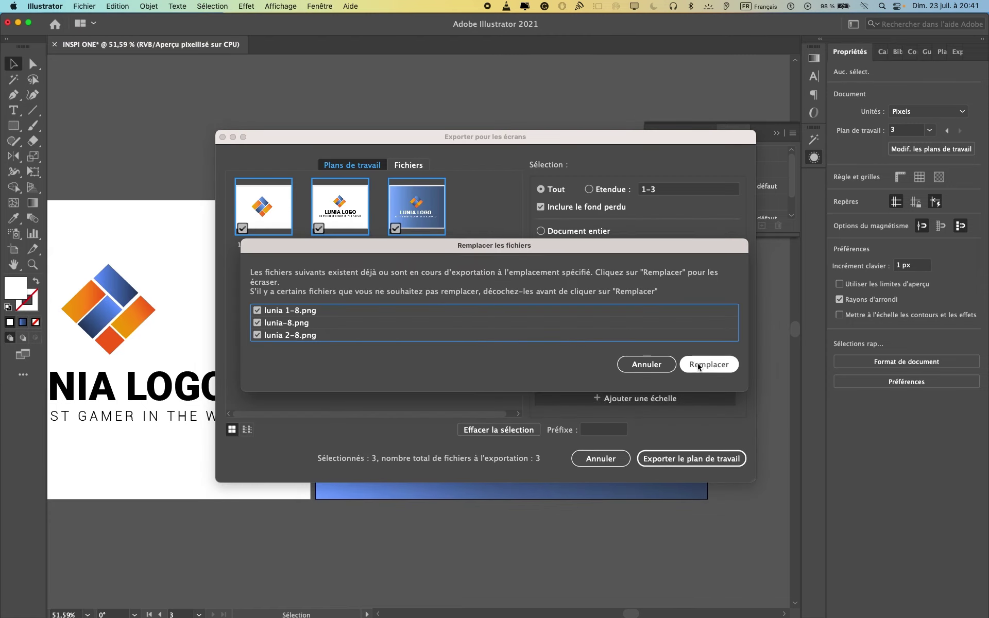
click(703, 365)
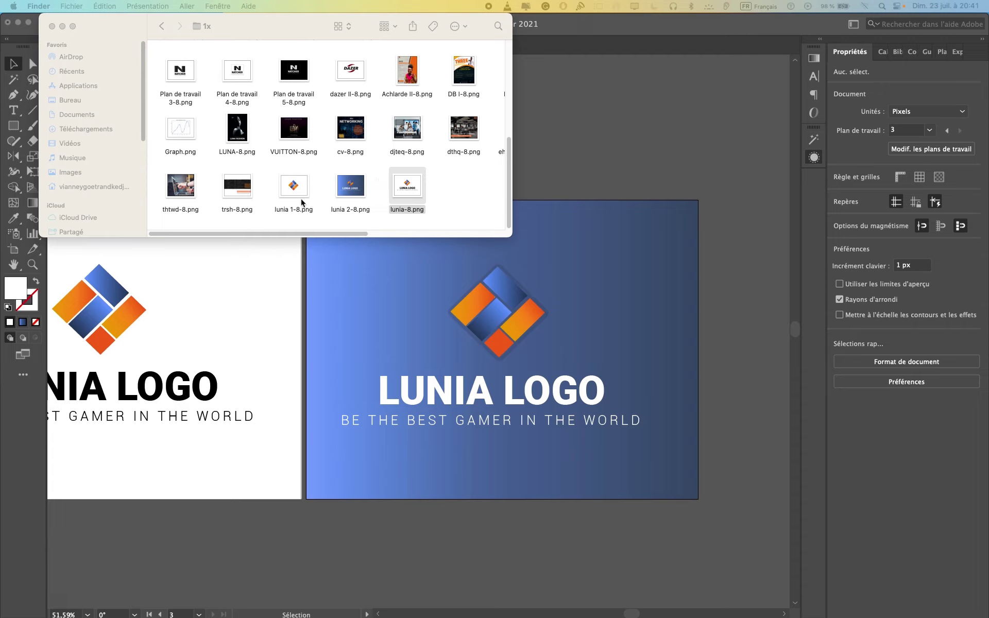
Step: Preview the exported images lunia 1-8.png, lunia 2-8.png and lunia-8.png in Finder, and return to the Illustrator document
click(305, 190)
key(space)
key(Right)
key(Right)
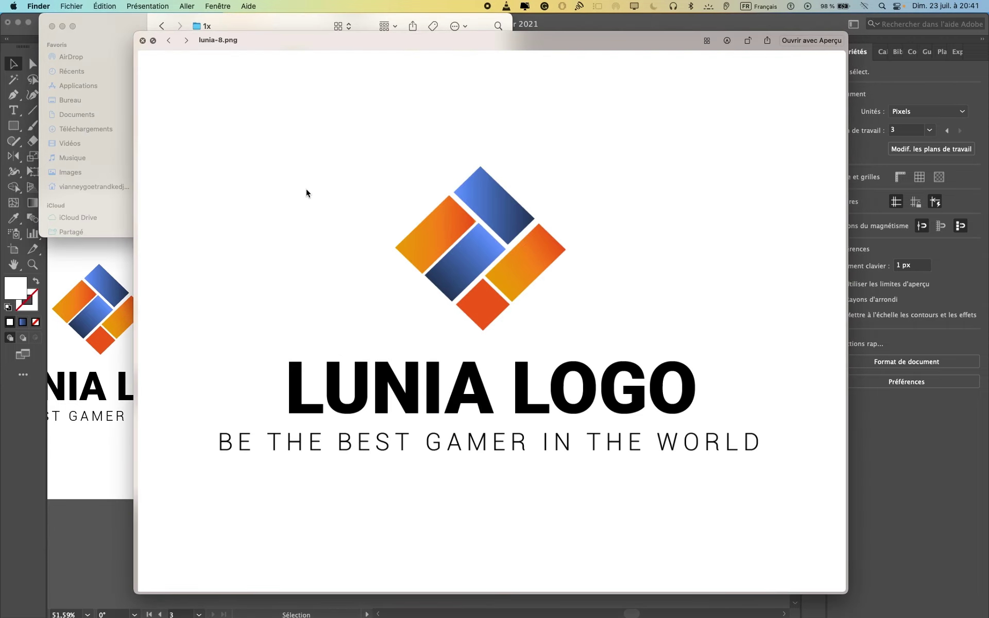
key(space)
click(569, 155)
scroll(376, 170, left, 2)
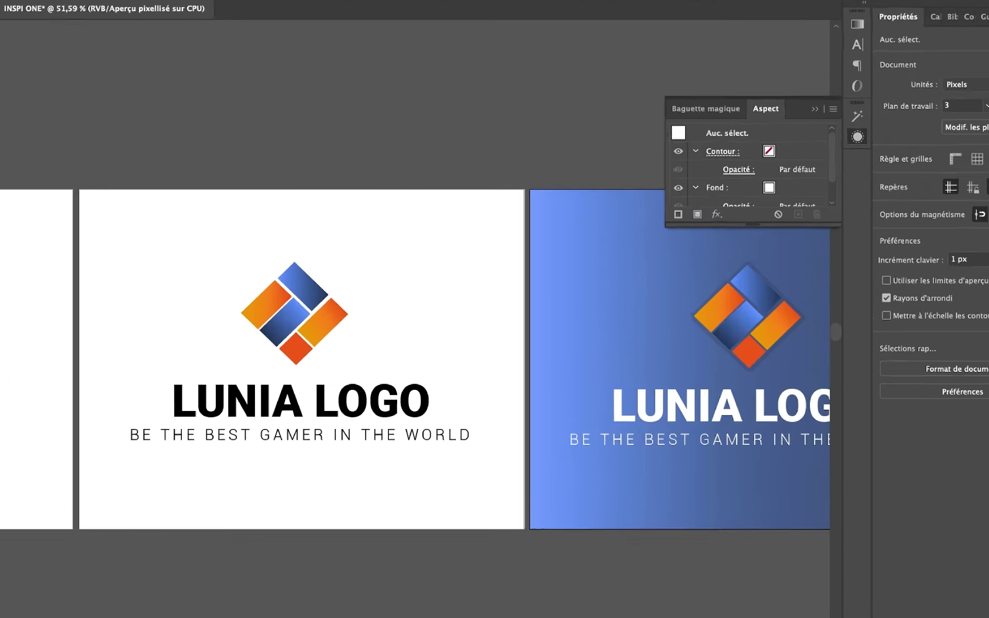